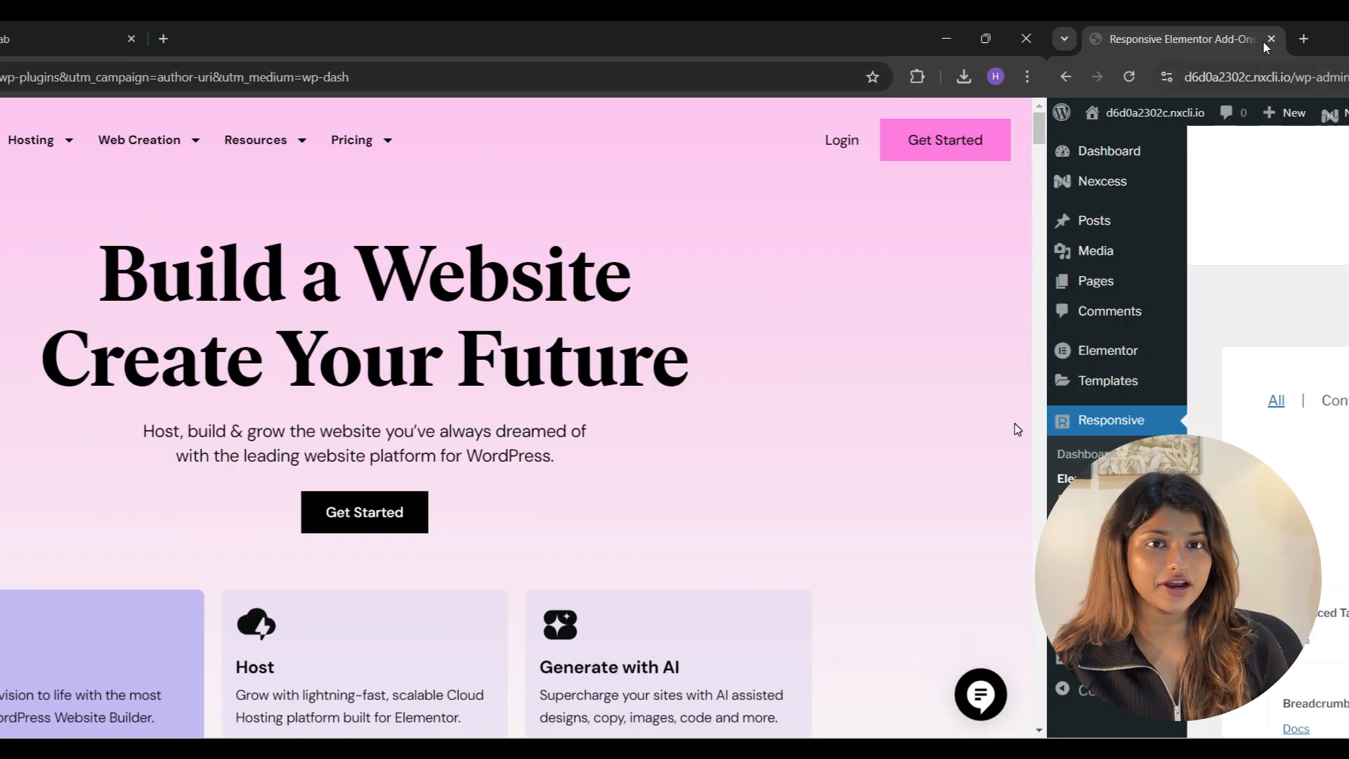
# Open the tattoo site's Home page for editing with Elementor from its preview.
pyautogui.scroll(-2, 1317, 423)
pyautogui.scroll(-6, 1317, 424)
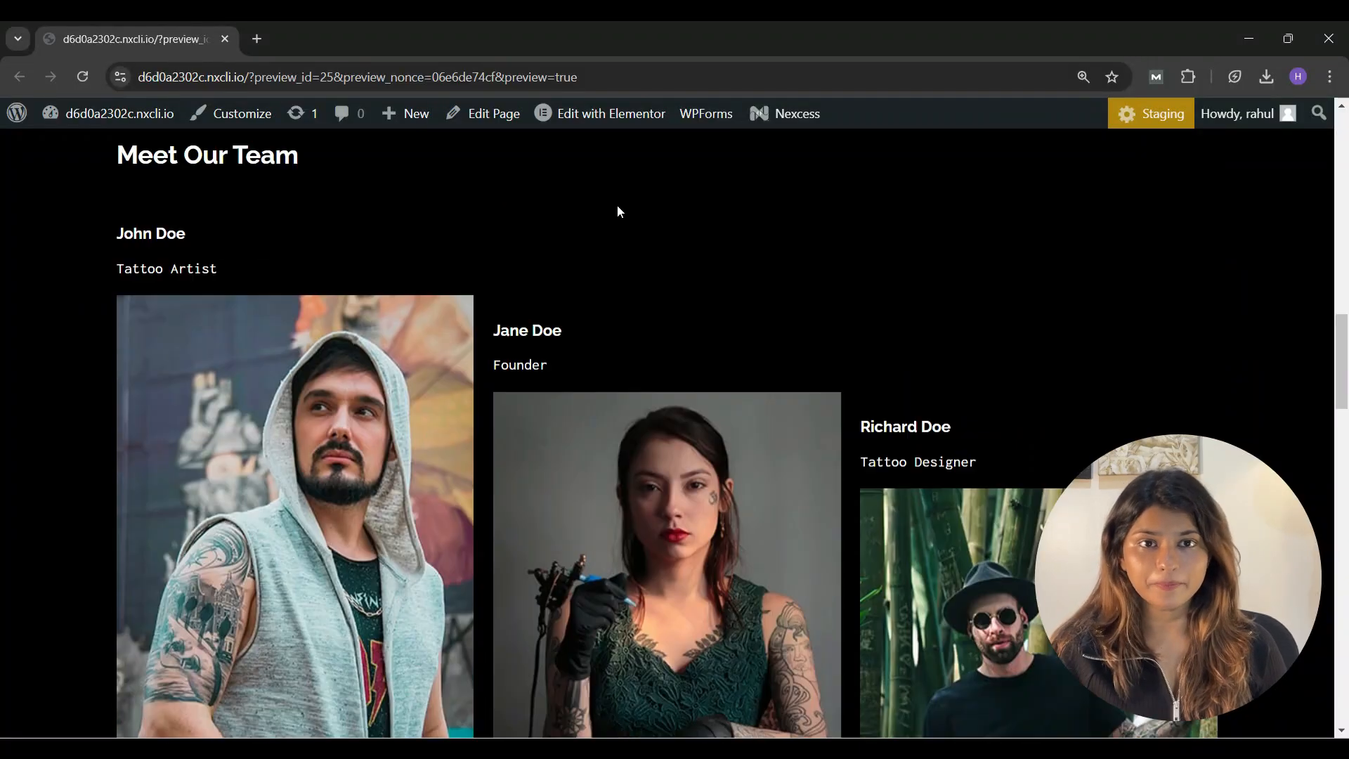
pyautogui.scroll(-8, 617, 211)
pyautogui.scroll(-10, 617, 211)
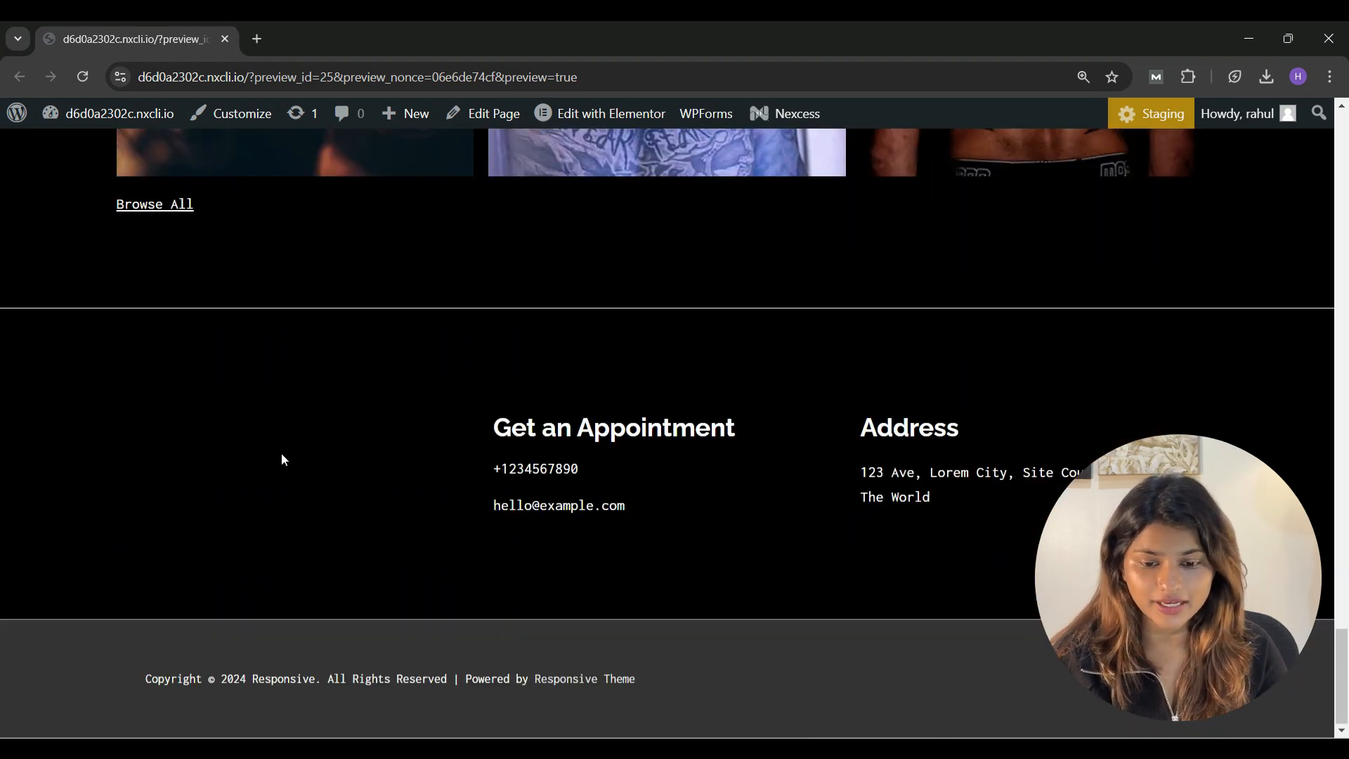
pyautogui.click(590, 116)
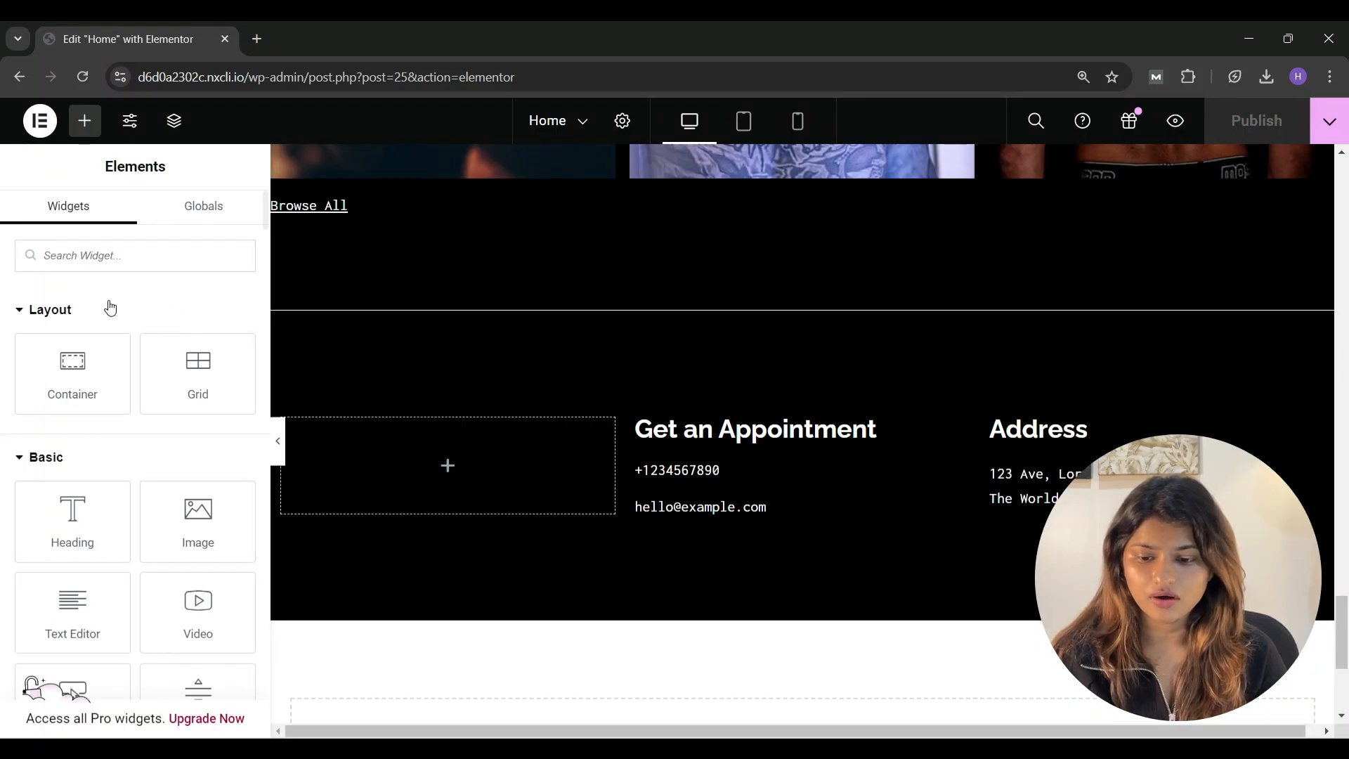
# Find the RAE Business Hour widget and place it in the empty column beside the Get an Appointment section.
pyautogui.click(78, 251)
pyautogui.write('RAE ')
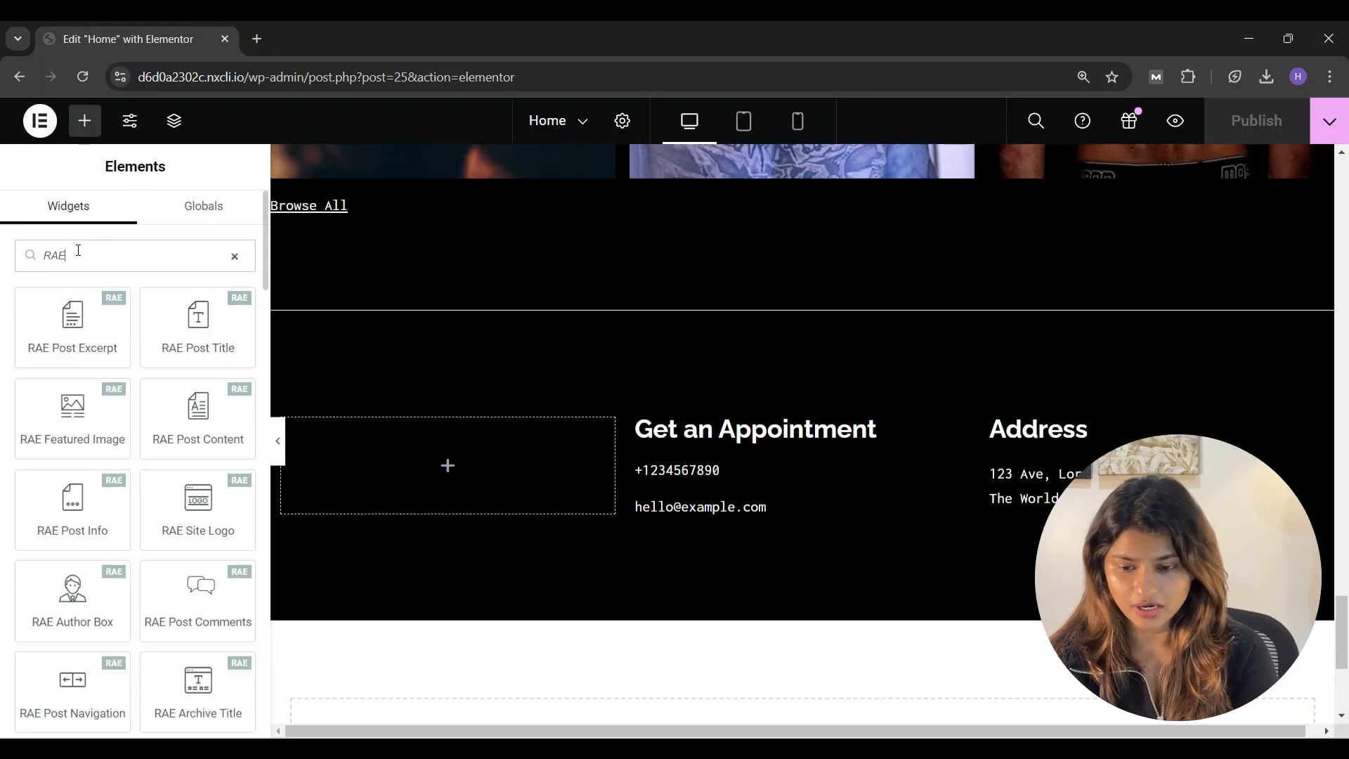
pyautogui.write('Business')
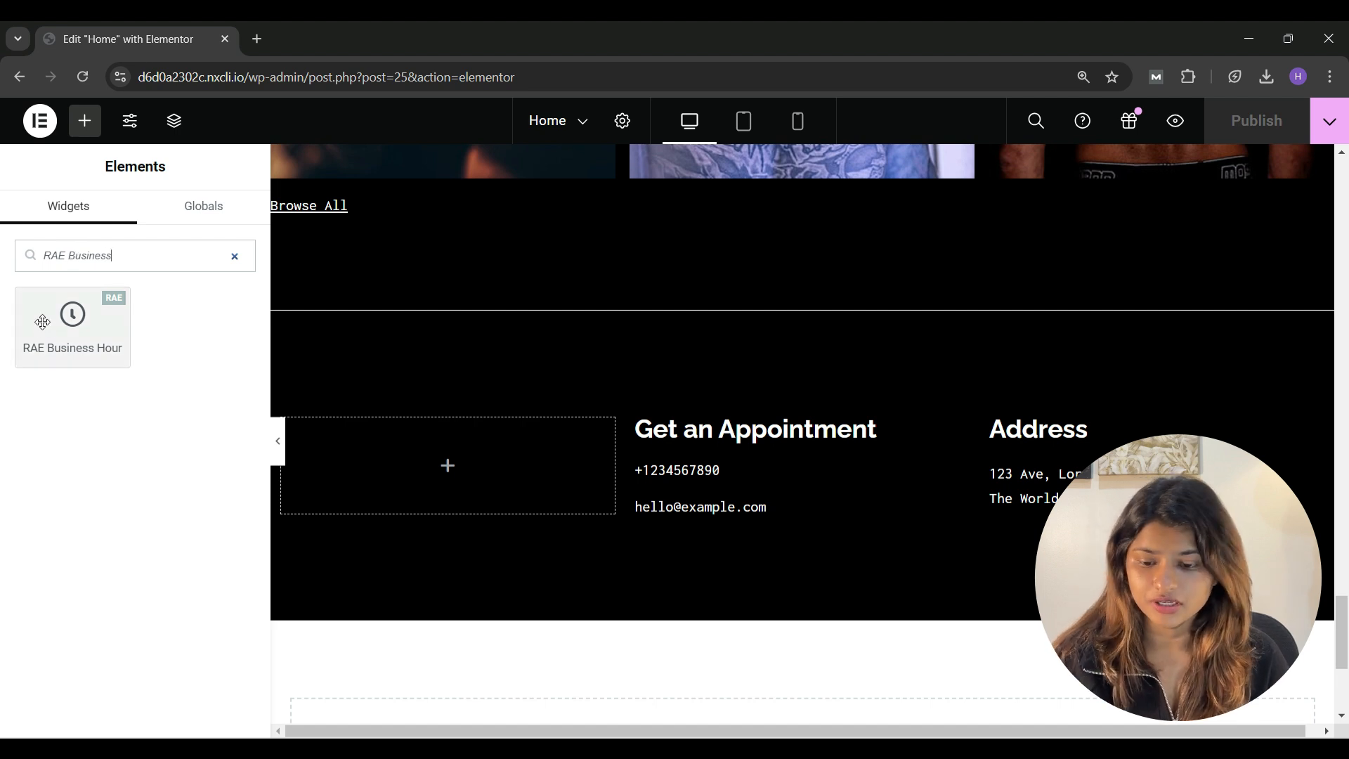
pyautogui.moveTo(42, 321); pyautogui.dragTo(388, 451)
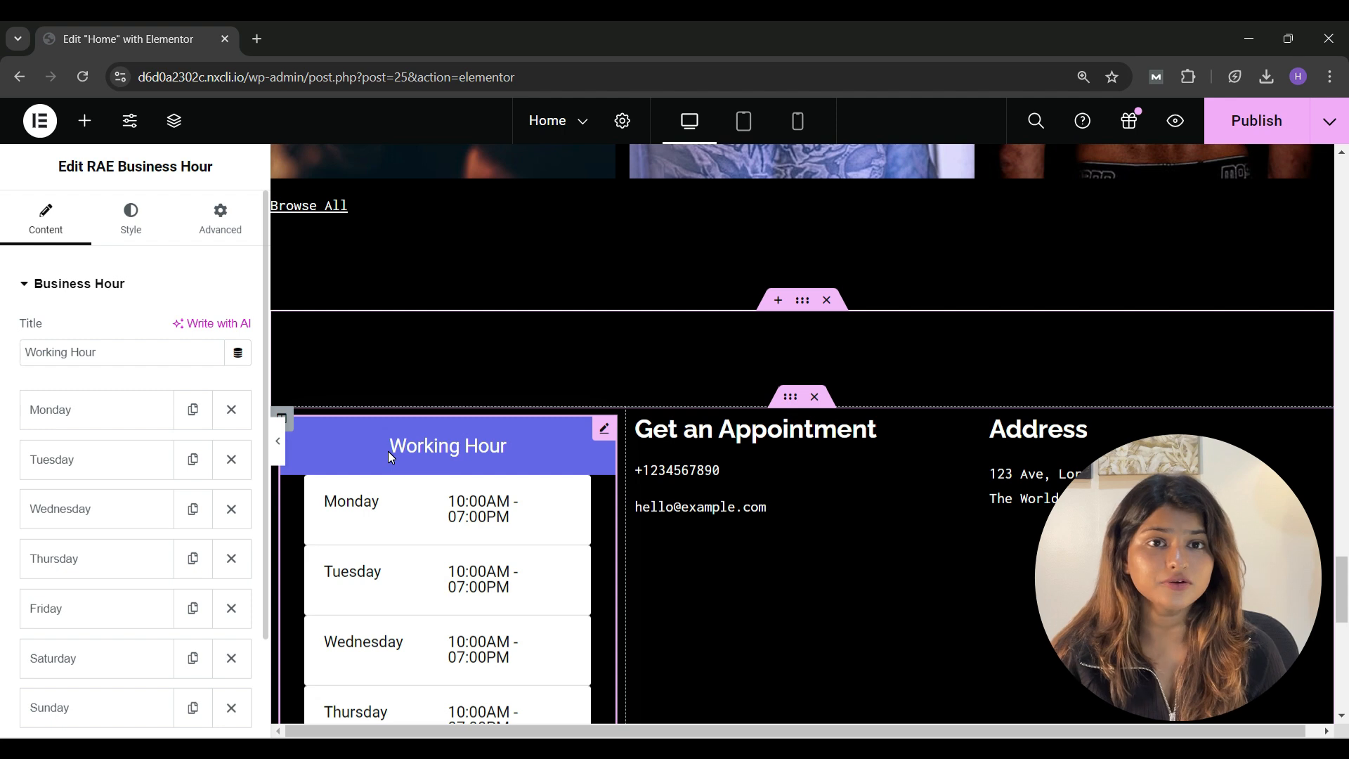
pyautogui.scroll(-3, 388, 451)
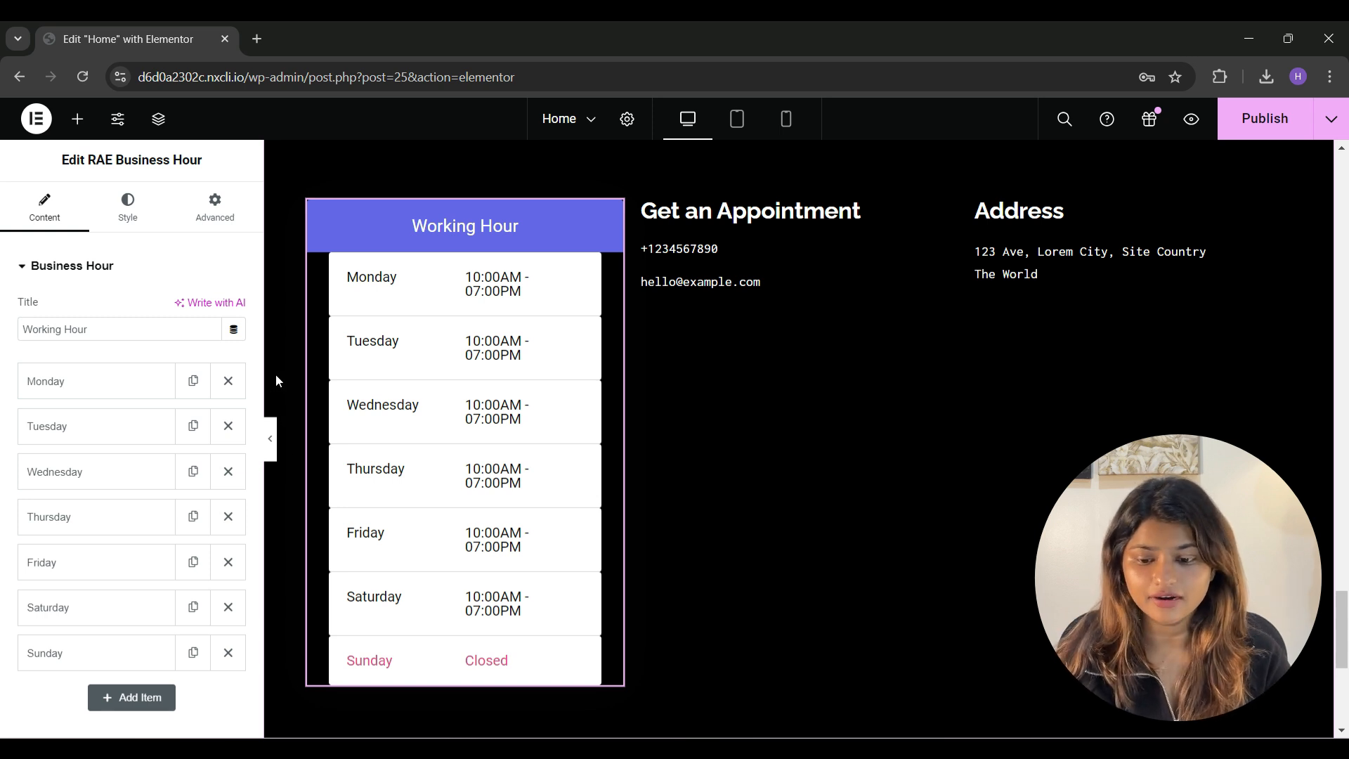
pyautogui.click(111, 325)
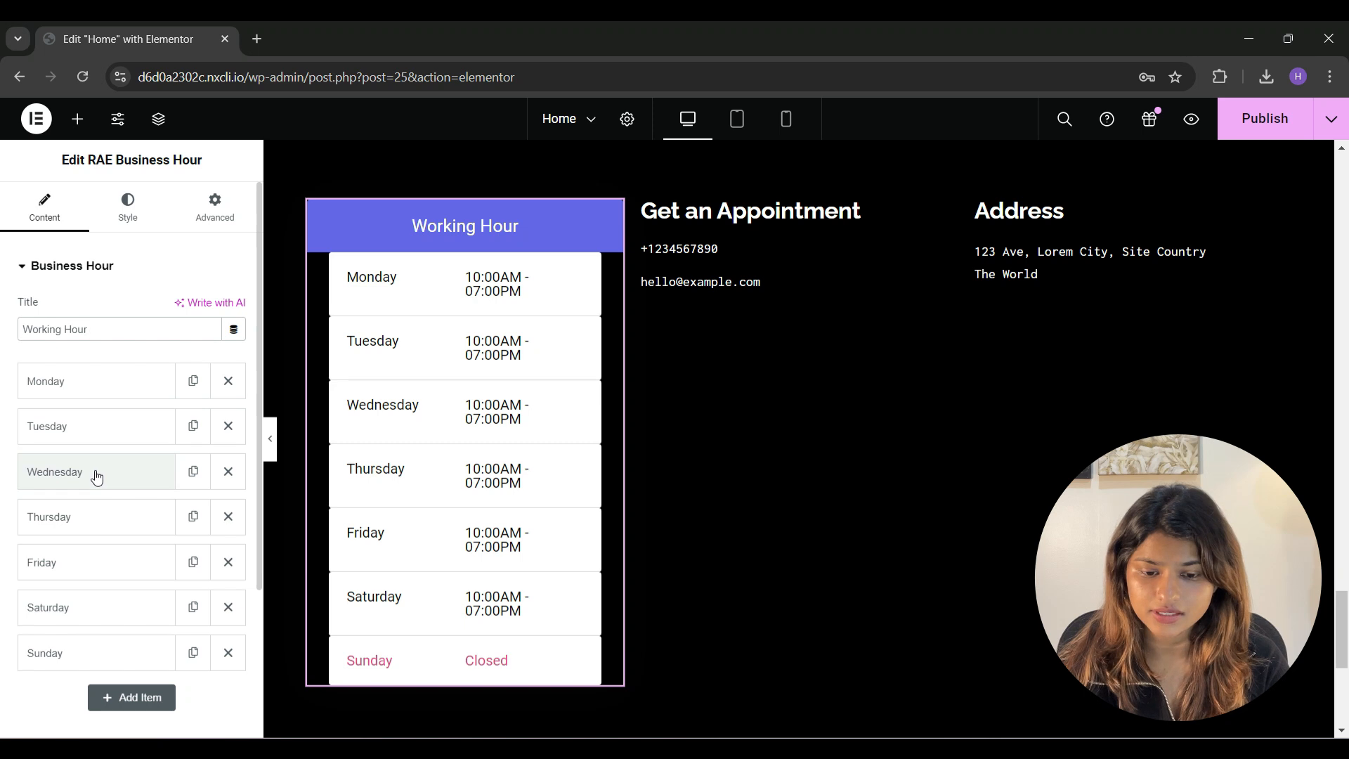
pyautogui.click(129, 698)
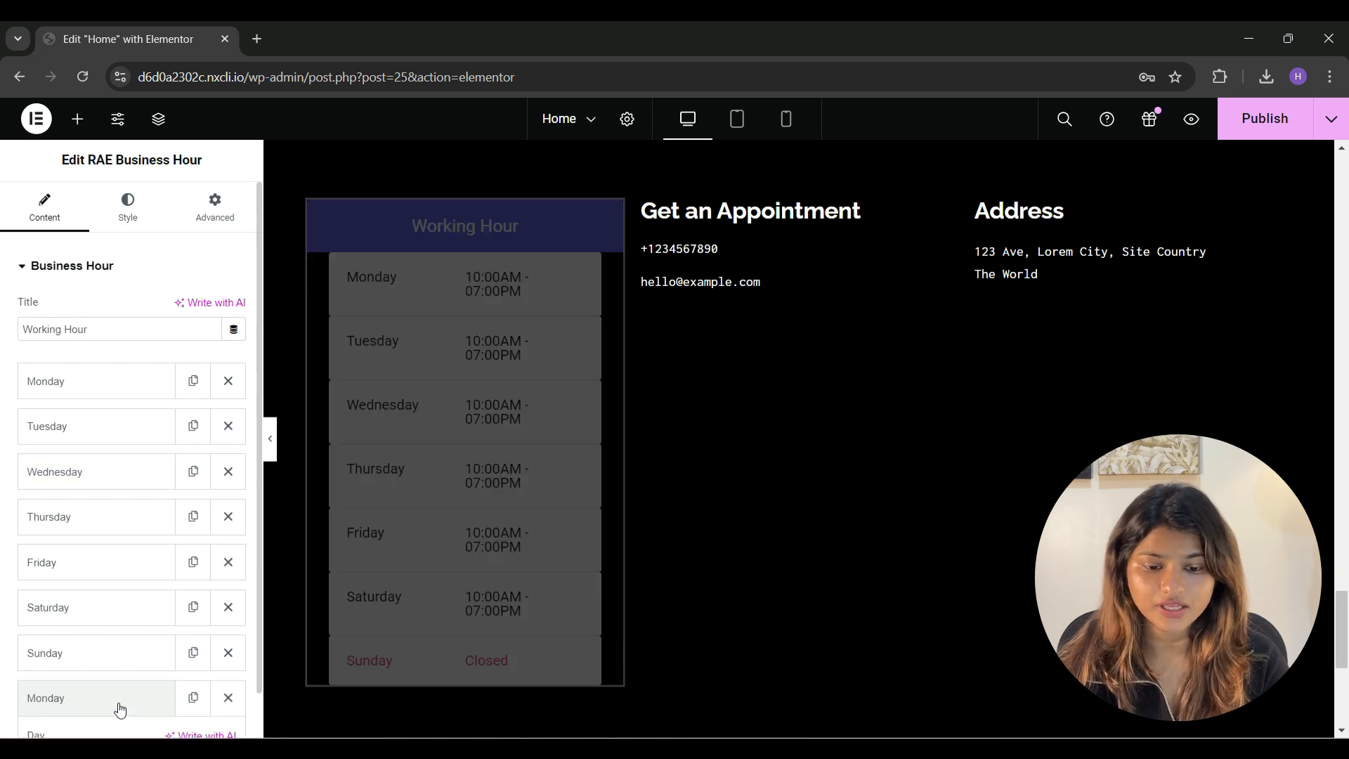
pyautogui.scroll(-2, 133, 625)
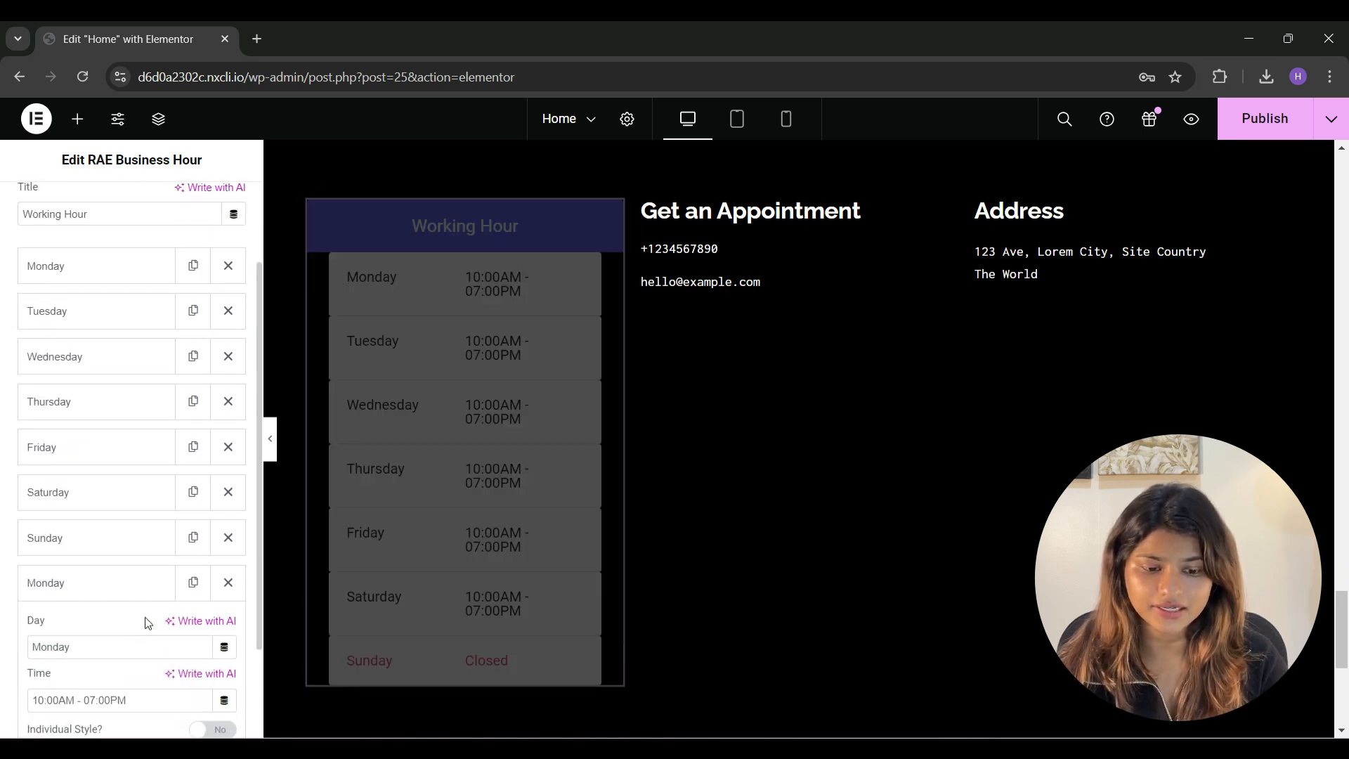
pyautogui.click(229, 583)
pyautogui.scroll(1, 193, 562)
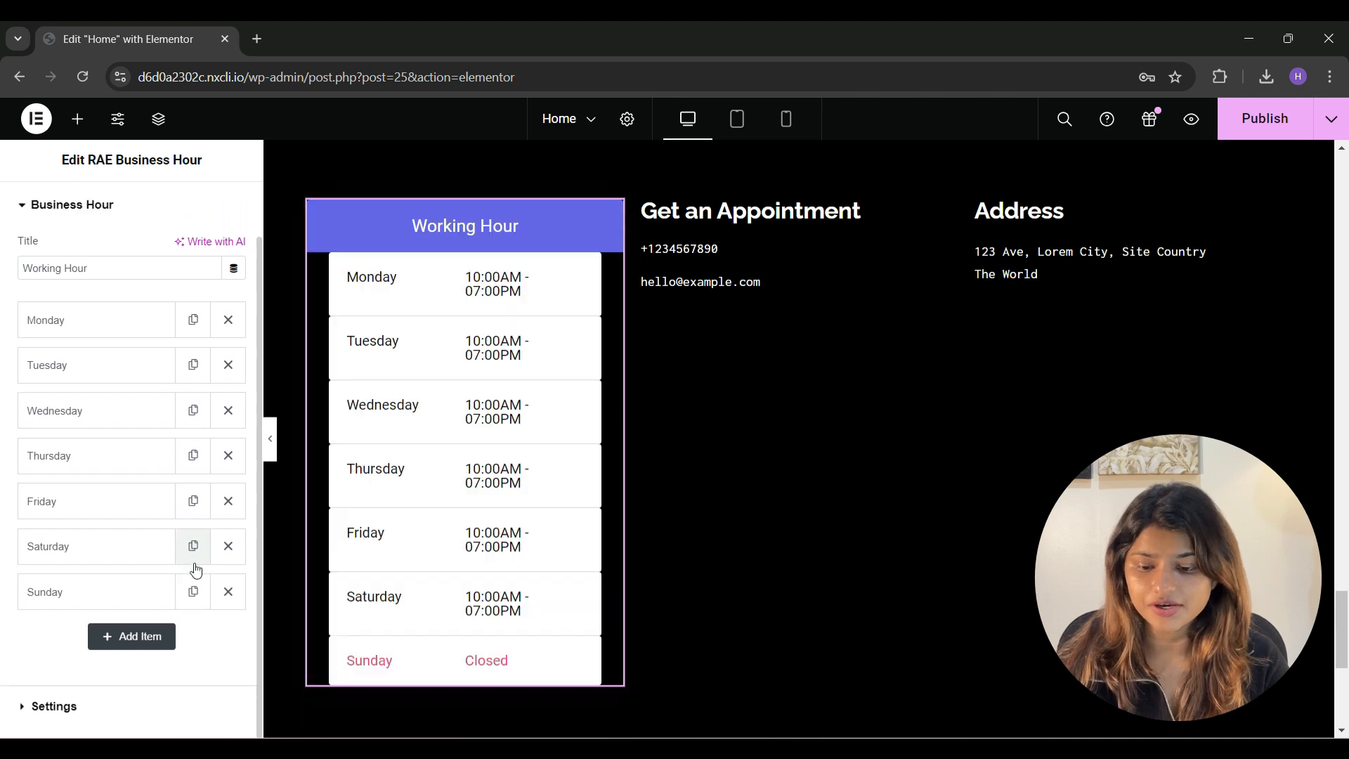
# Open the Monday entry of the business hours list and enable its individual style.
pyautogui.click(53, 325)
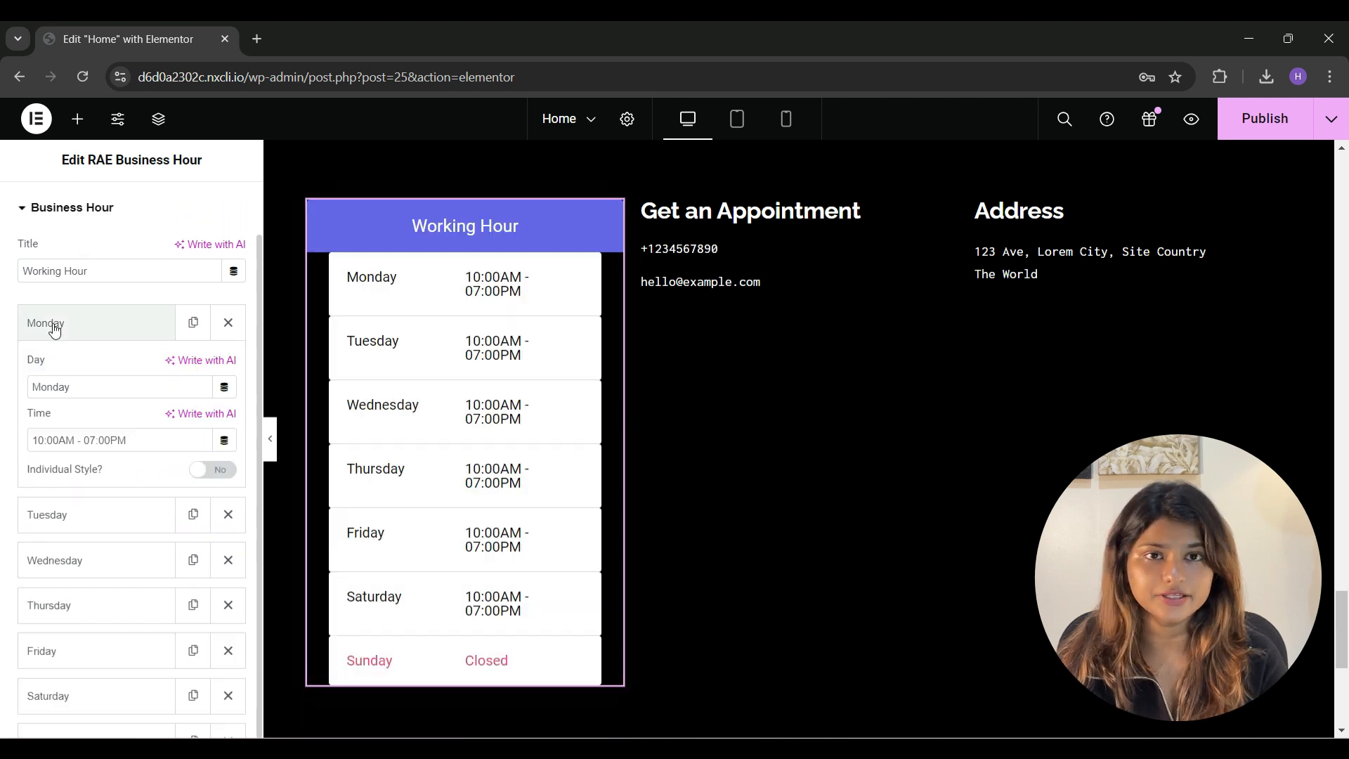
pyautogui.click(115, 386)
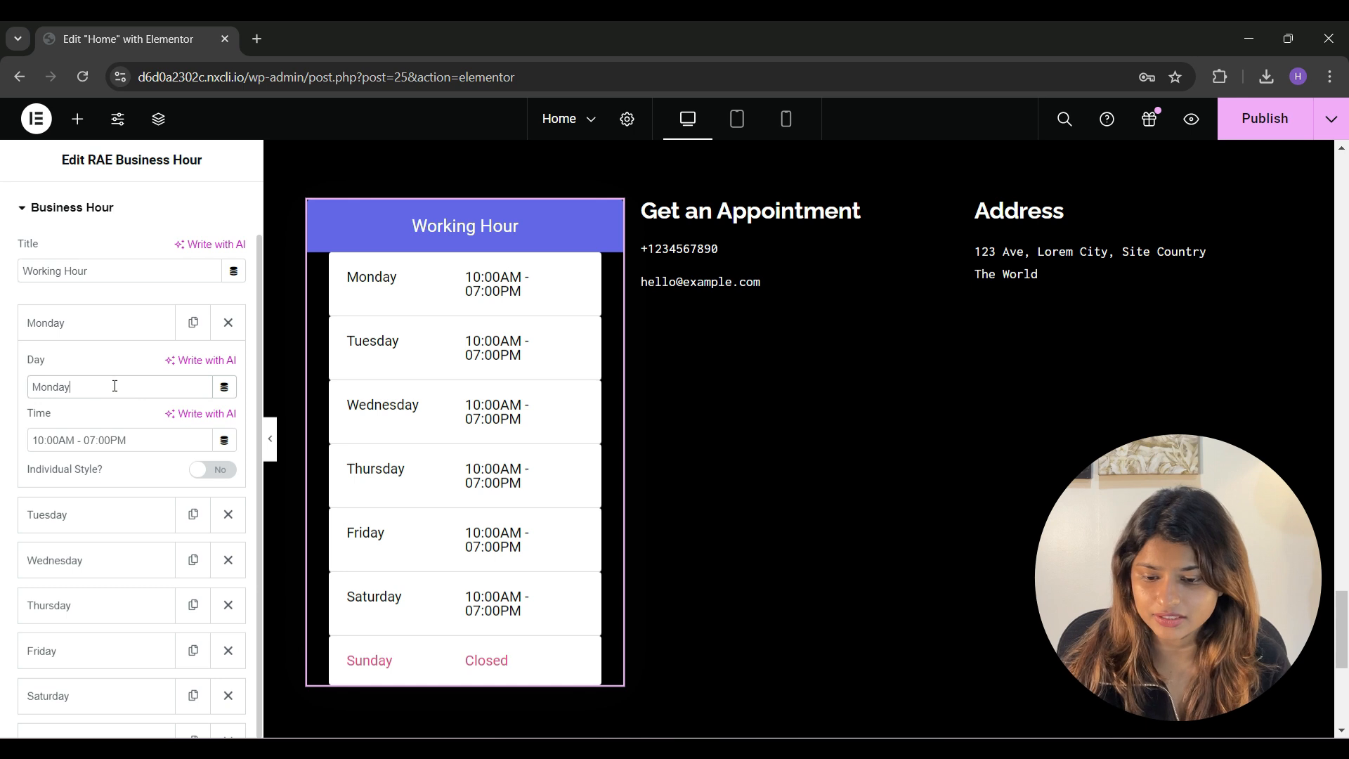
pyautogui.click(153, 437)
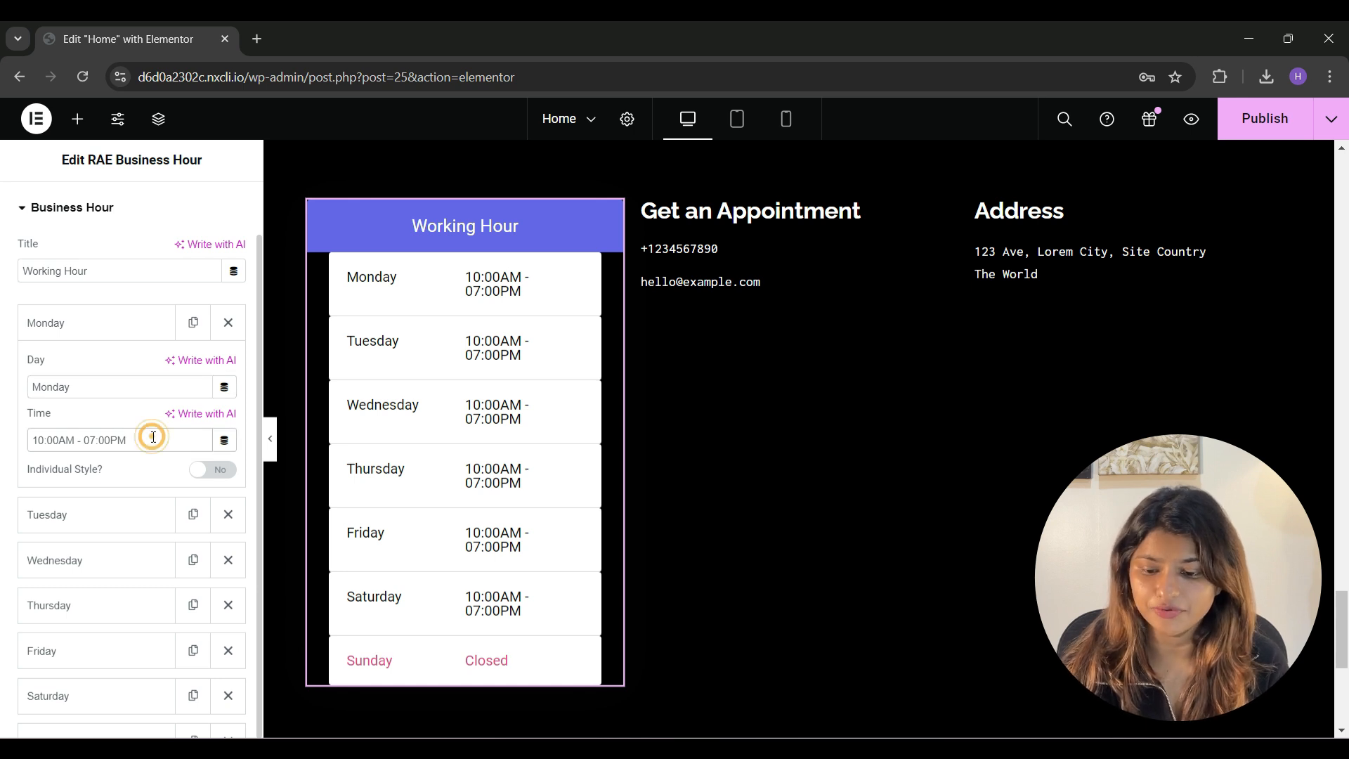
pyautogui.click(220, 472)
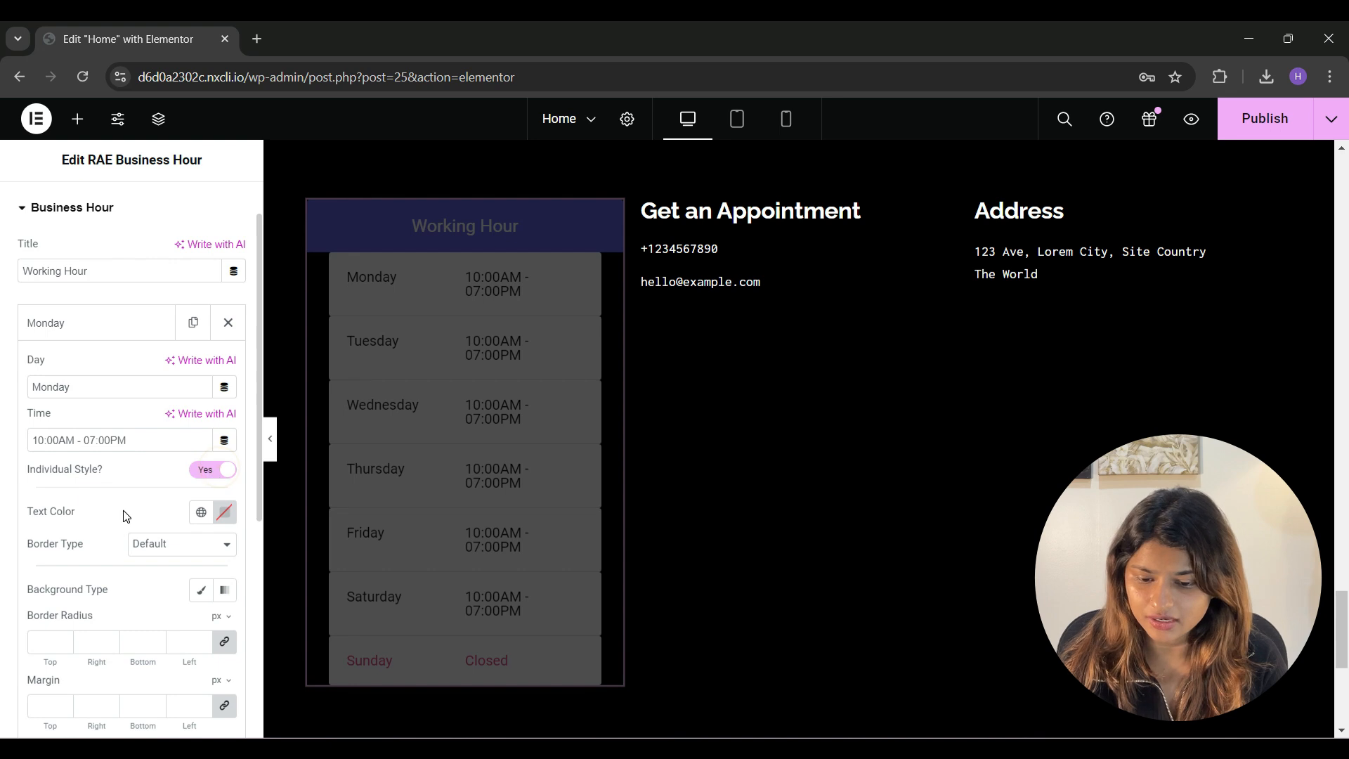
pyautogui.scroll(-1, 124, 510)
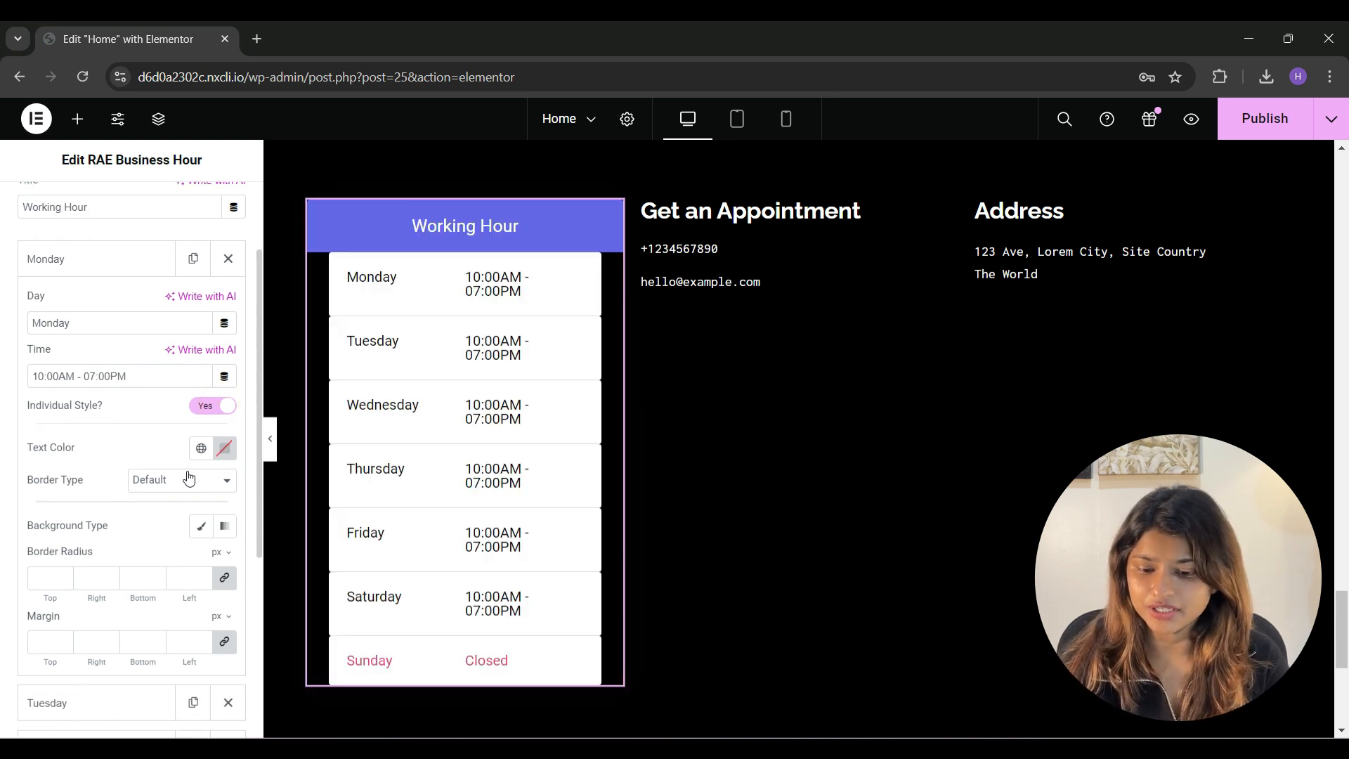
# Examine the Monday entry's individual text color, border type, background type and border radius options.
pyautogui.click(224, 447)
pyautogui.click(170, 447)
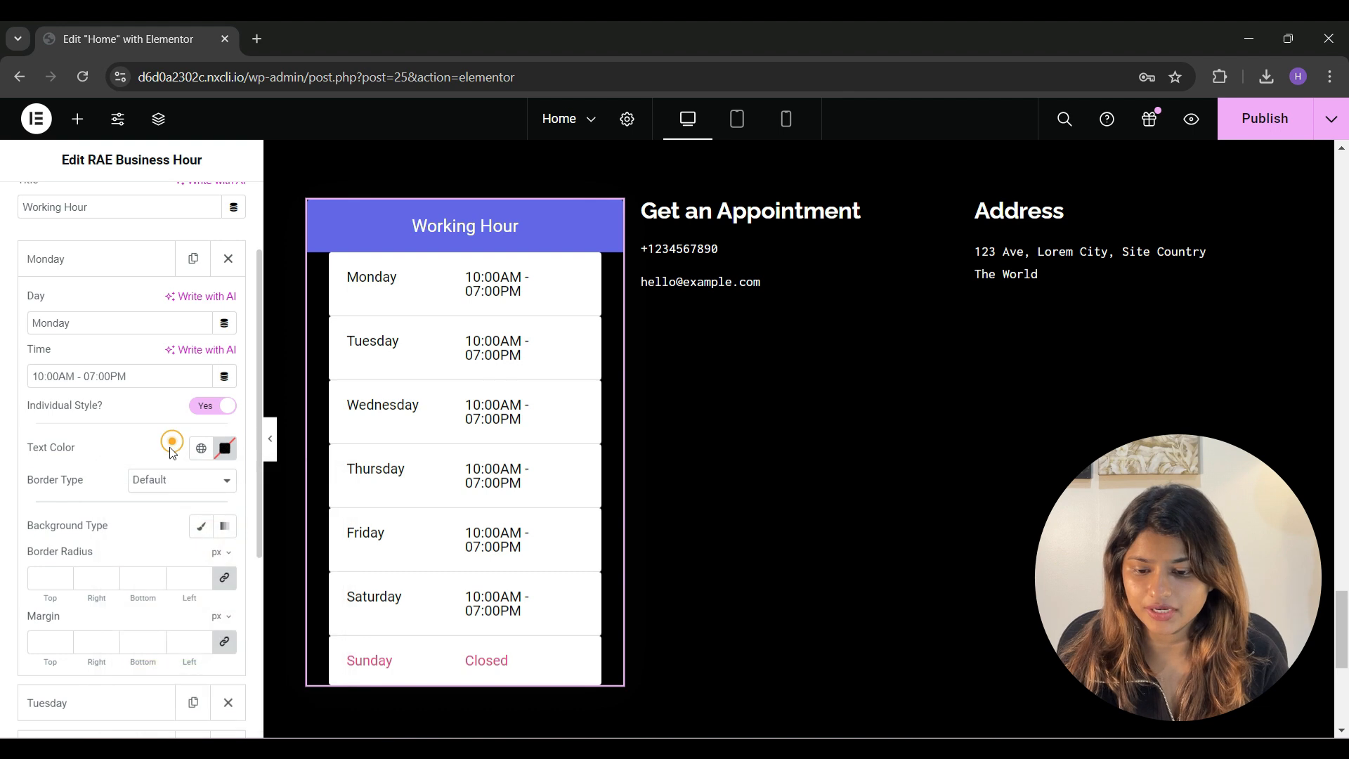
pyautogui.click(166, 477)
pyautogui.click(165, 476)
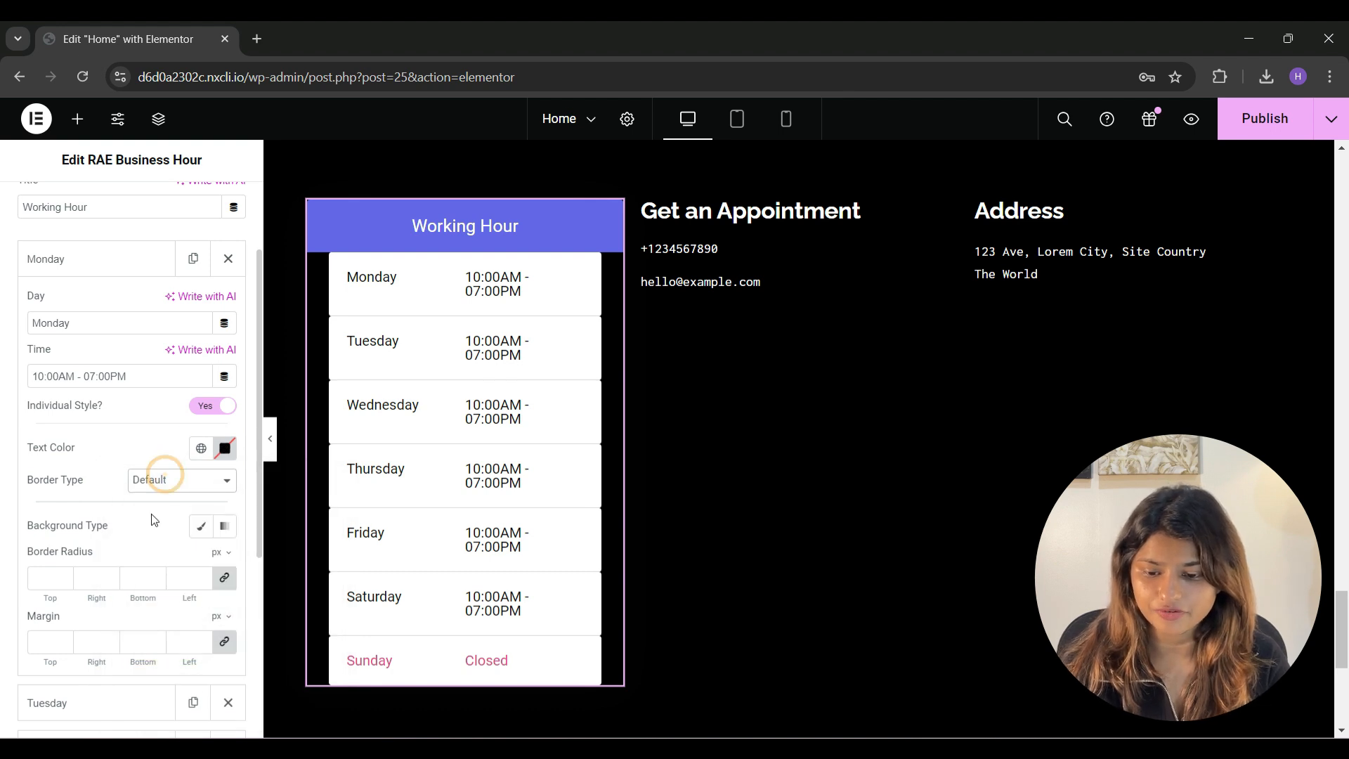
pyautogui.scroll(-1, 151, 514)
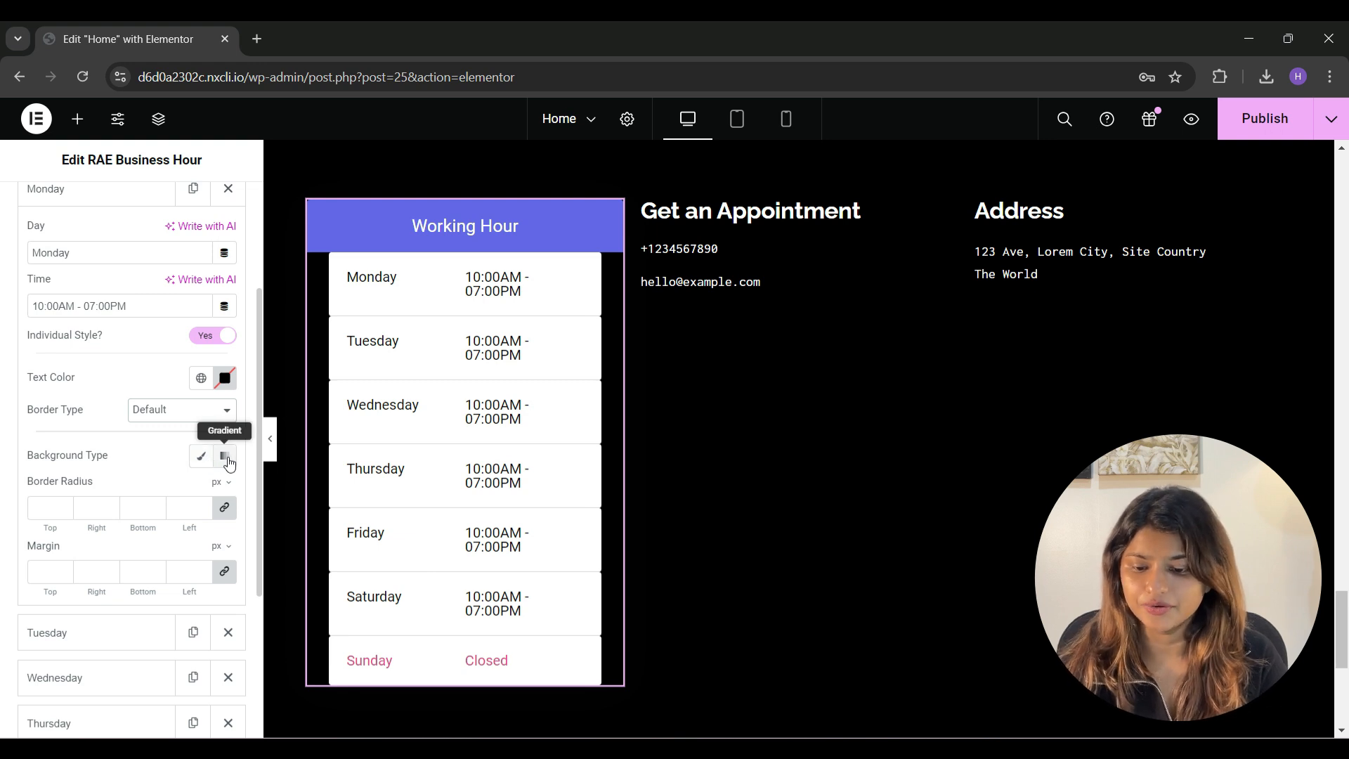
pyautogui.click(51, 507)
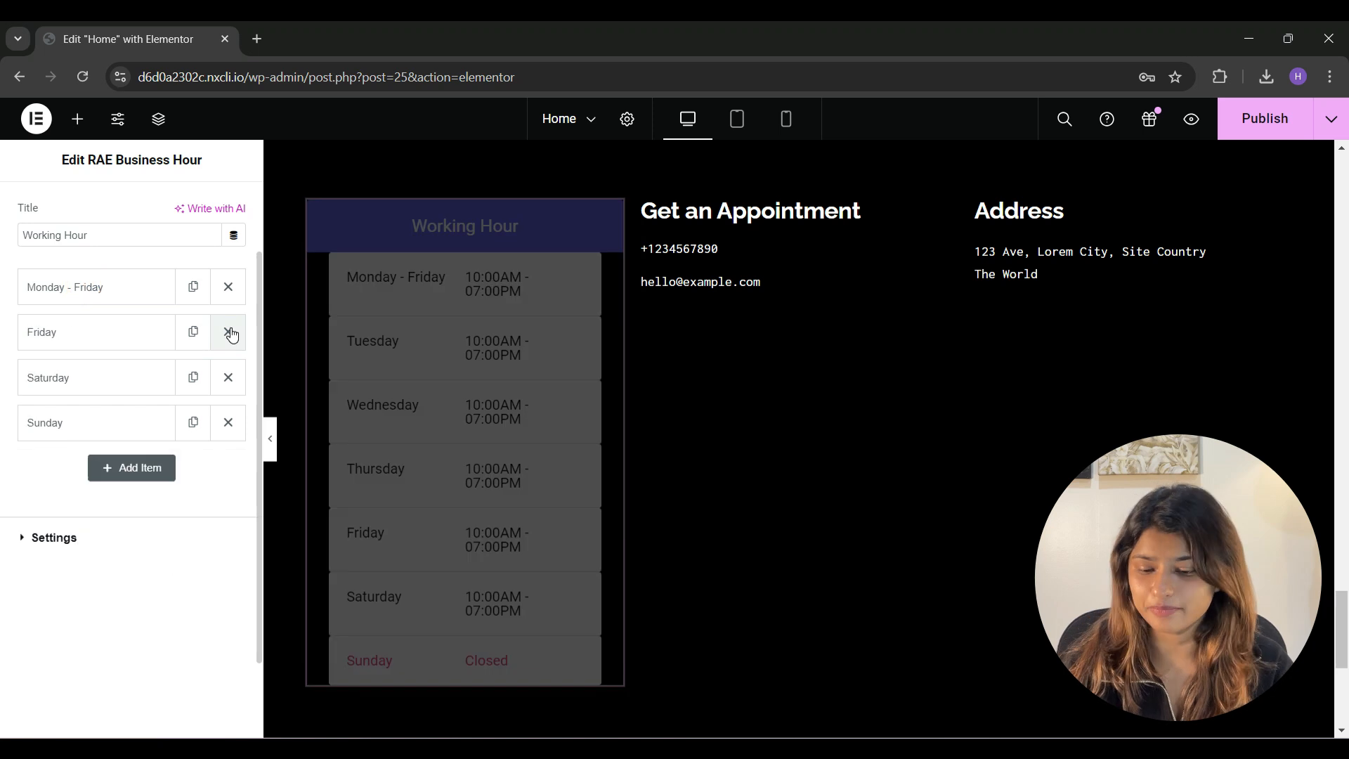
# Delete the separate Friday entry and set the Sunday entry's text color to red.
pyautogui.click(229, 331)
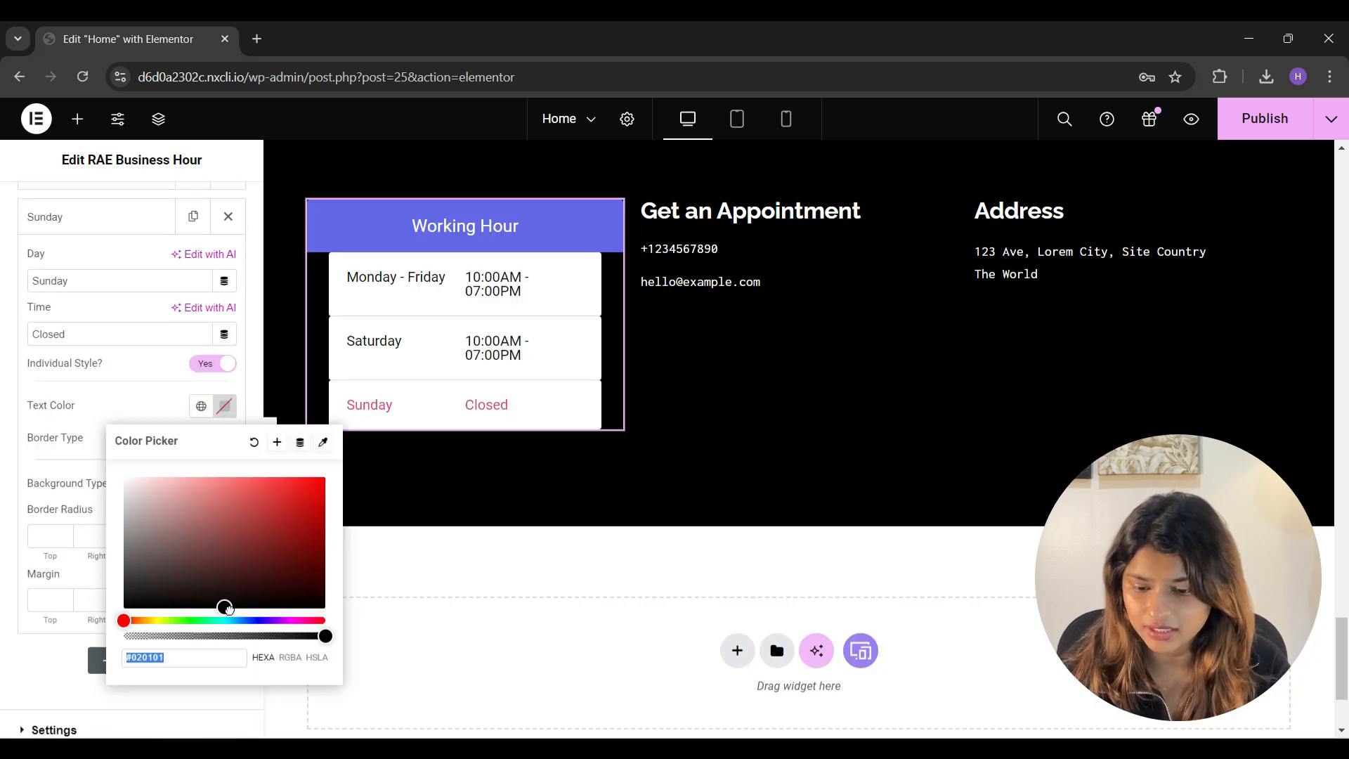
pyautogui.click(307, 468)
pyautogui.click(132, 416)
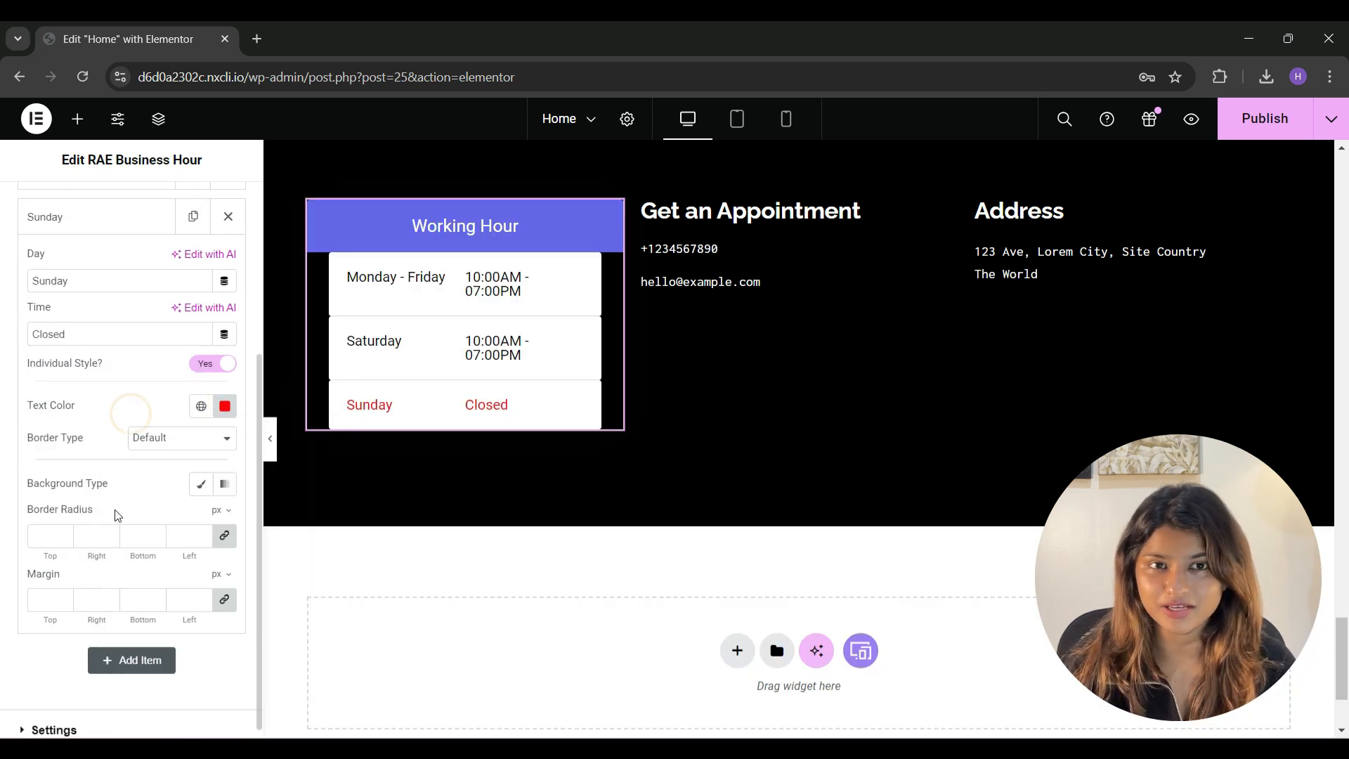
# Set the Saturday entry's time to 11:00AM - 04:00PM.
pyautogui.scroll(2, 113, 548)
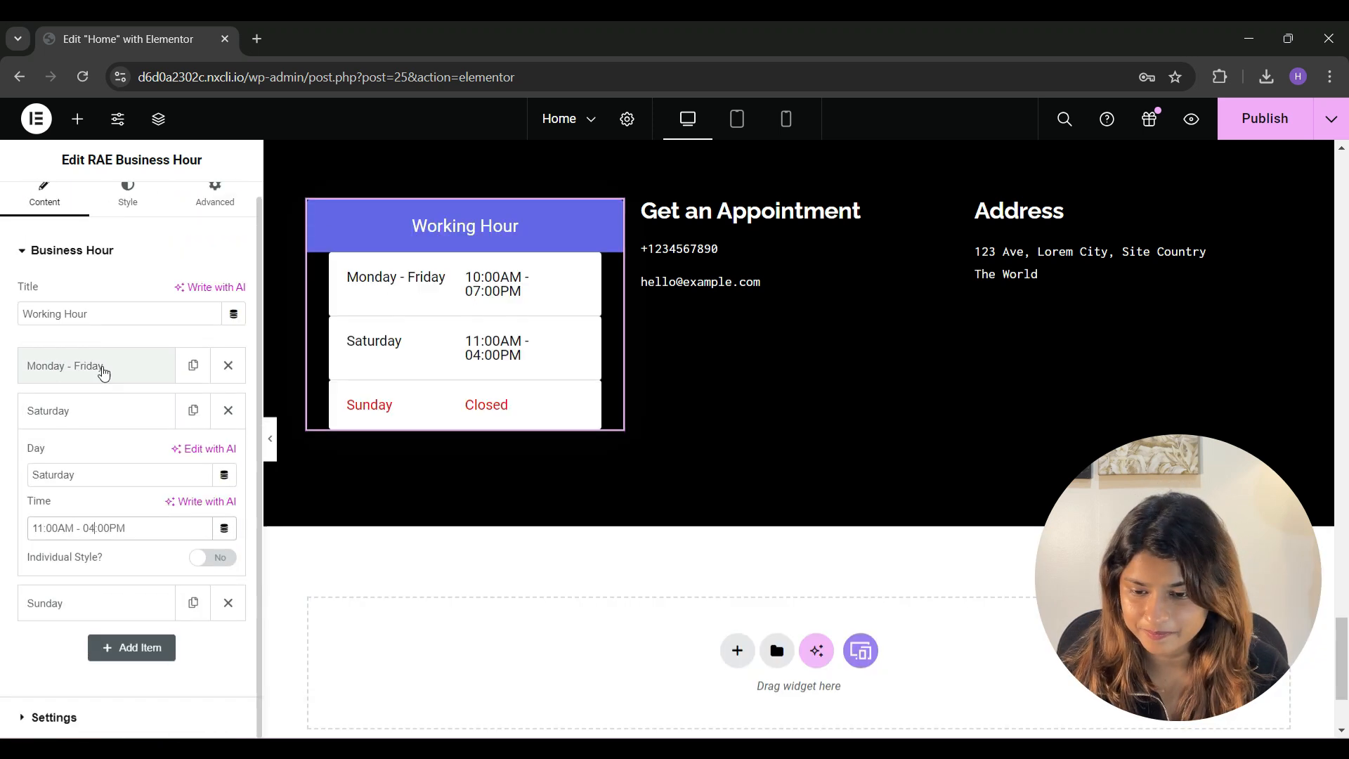
pyautogui.click(79, 410)
# Left-align the title, day and time of the business hour widget.
pyautogui.click(84, 574)
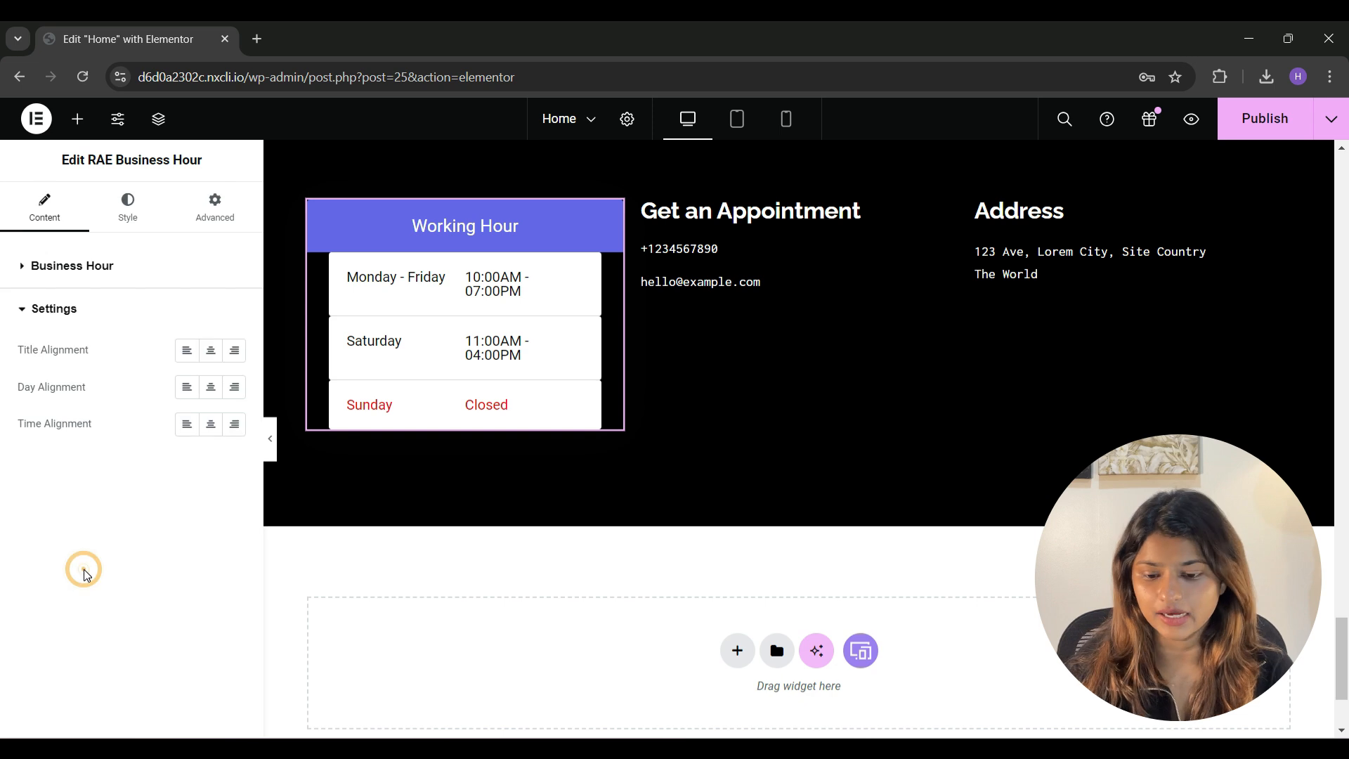
pyautogui.click(186, 353)
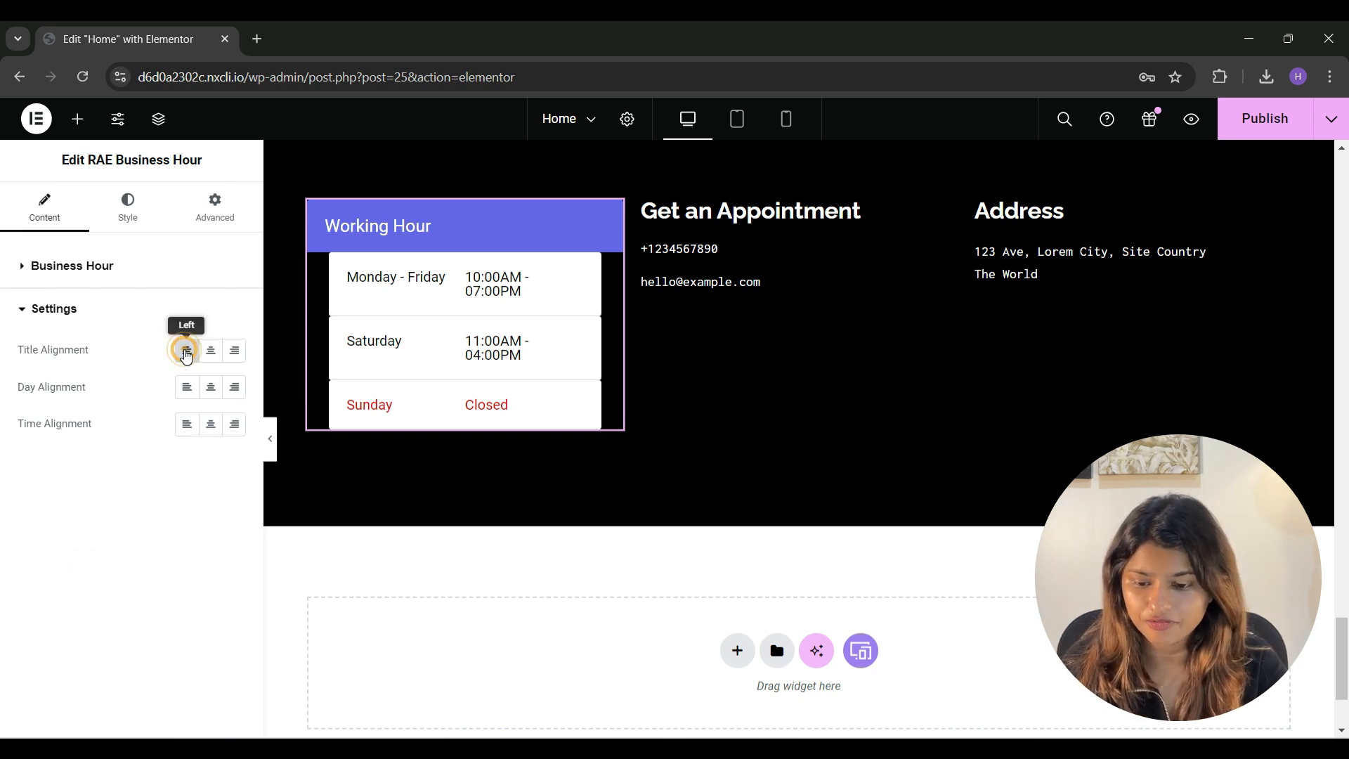
pyautogui.click(182, 396)
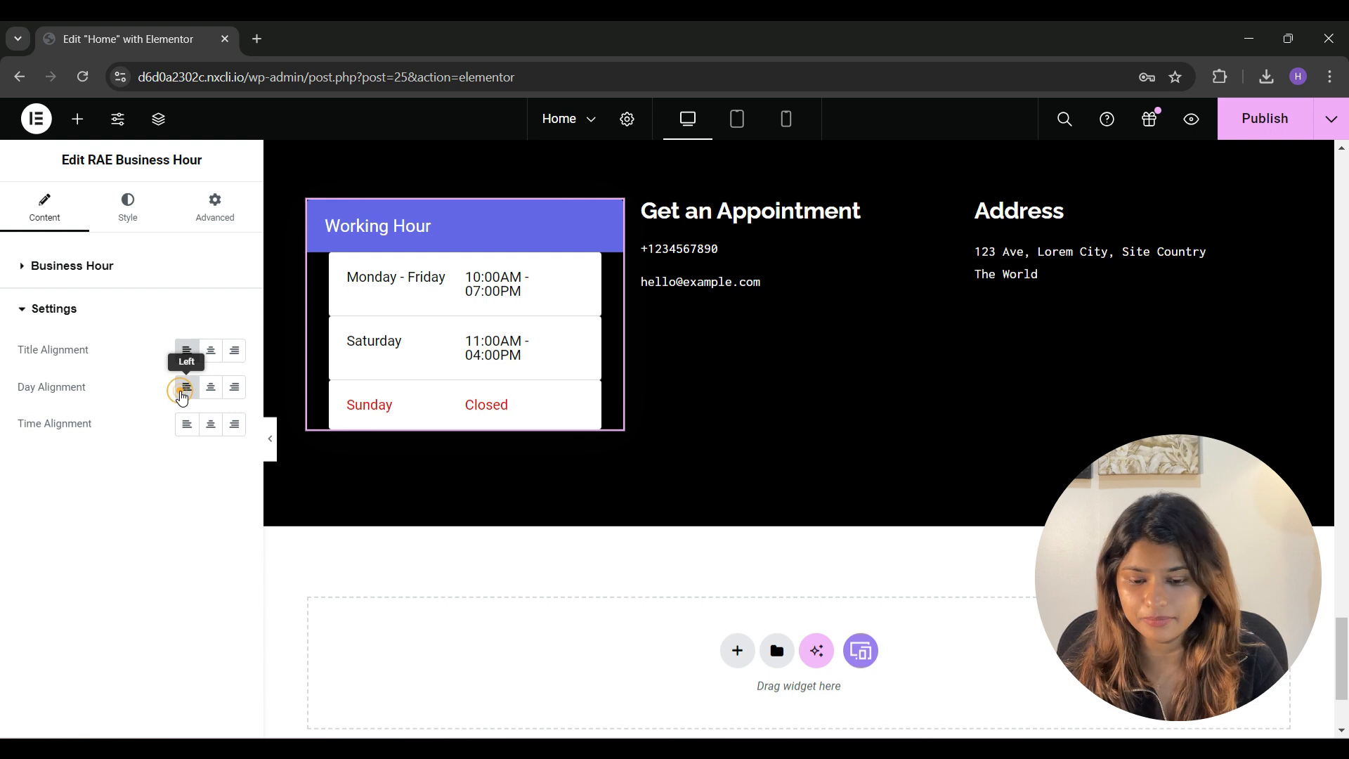
pyautogui.click(182, 425)
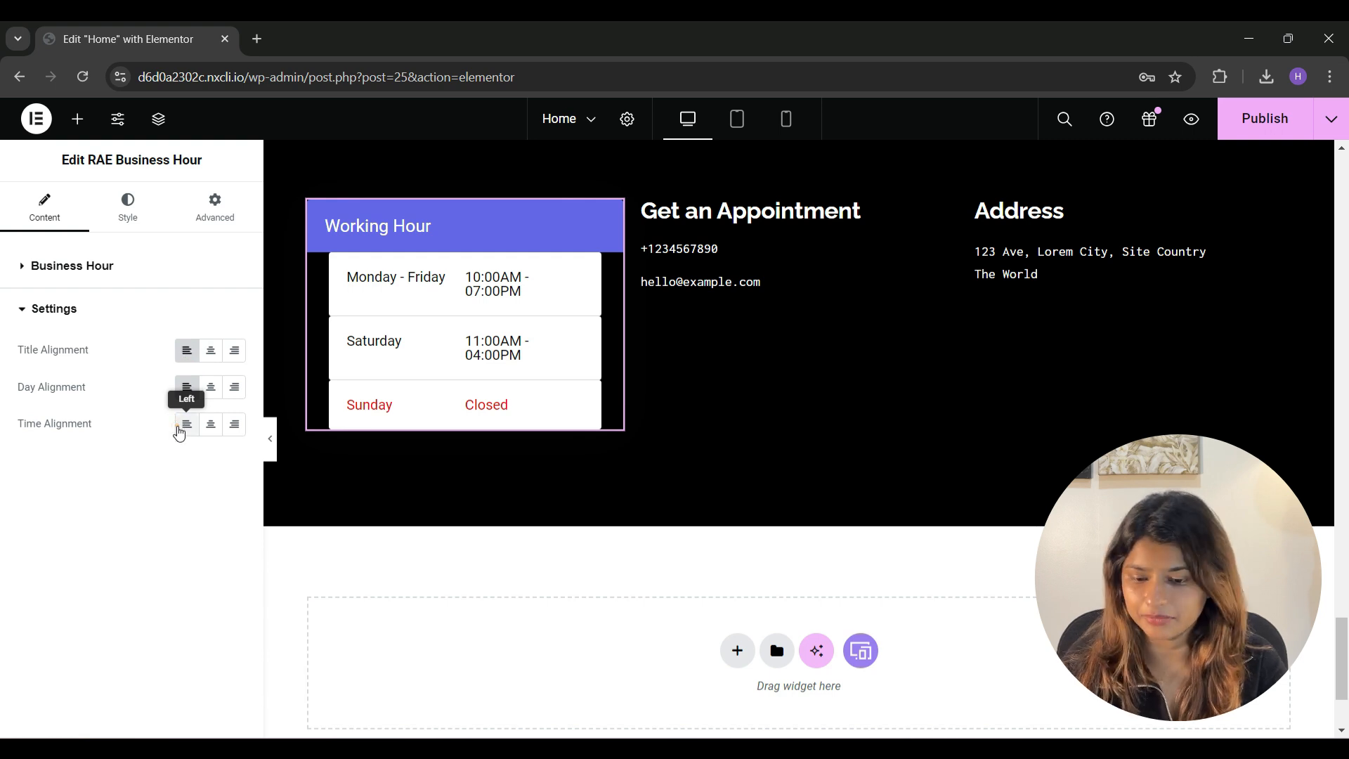
pyautogui.click(150, 469)
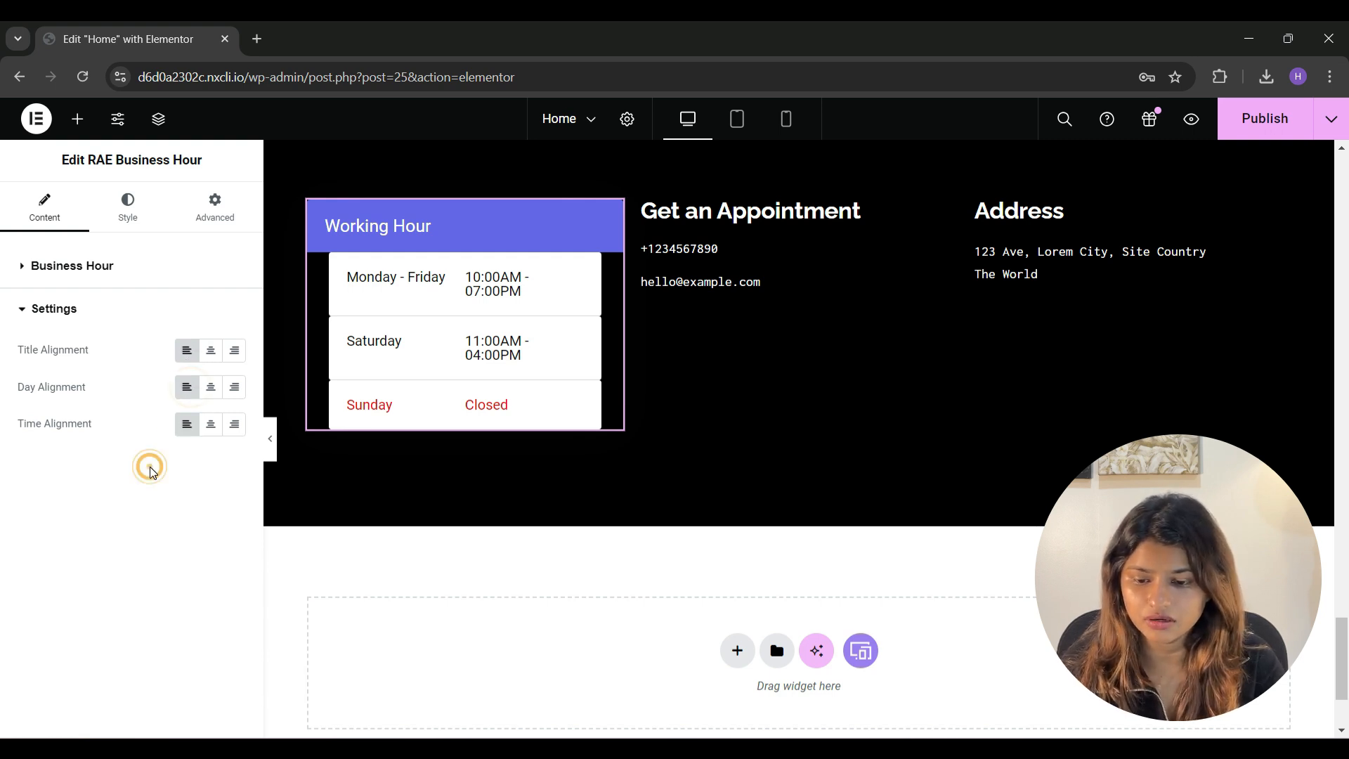
# Set the business hour widget's title text color to white, #FFFFFF.
pyautogui.click(127, 226)
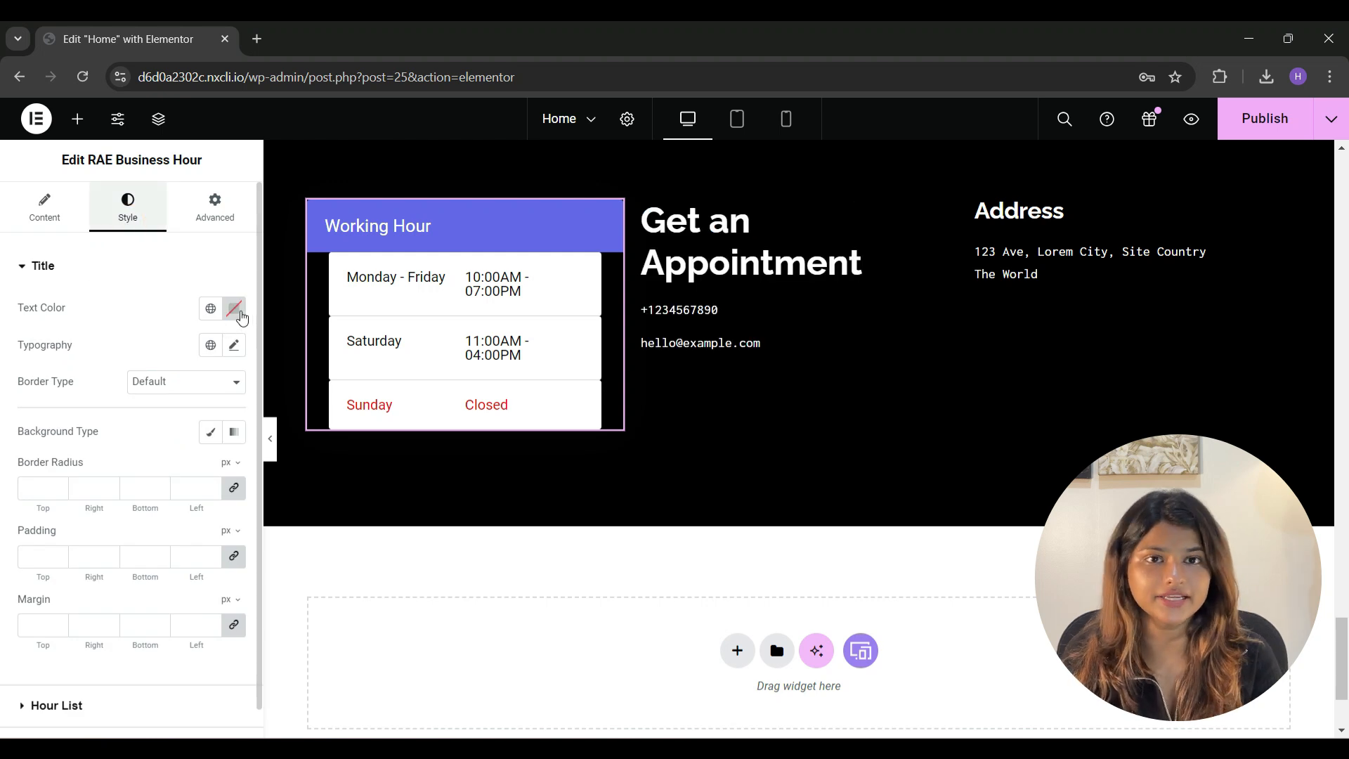
pyautogui.click(236, 311)
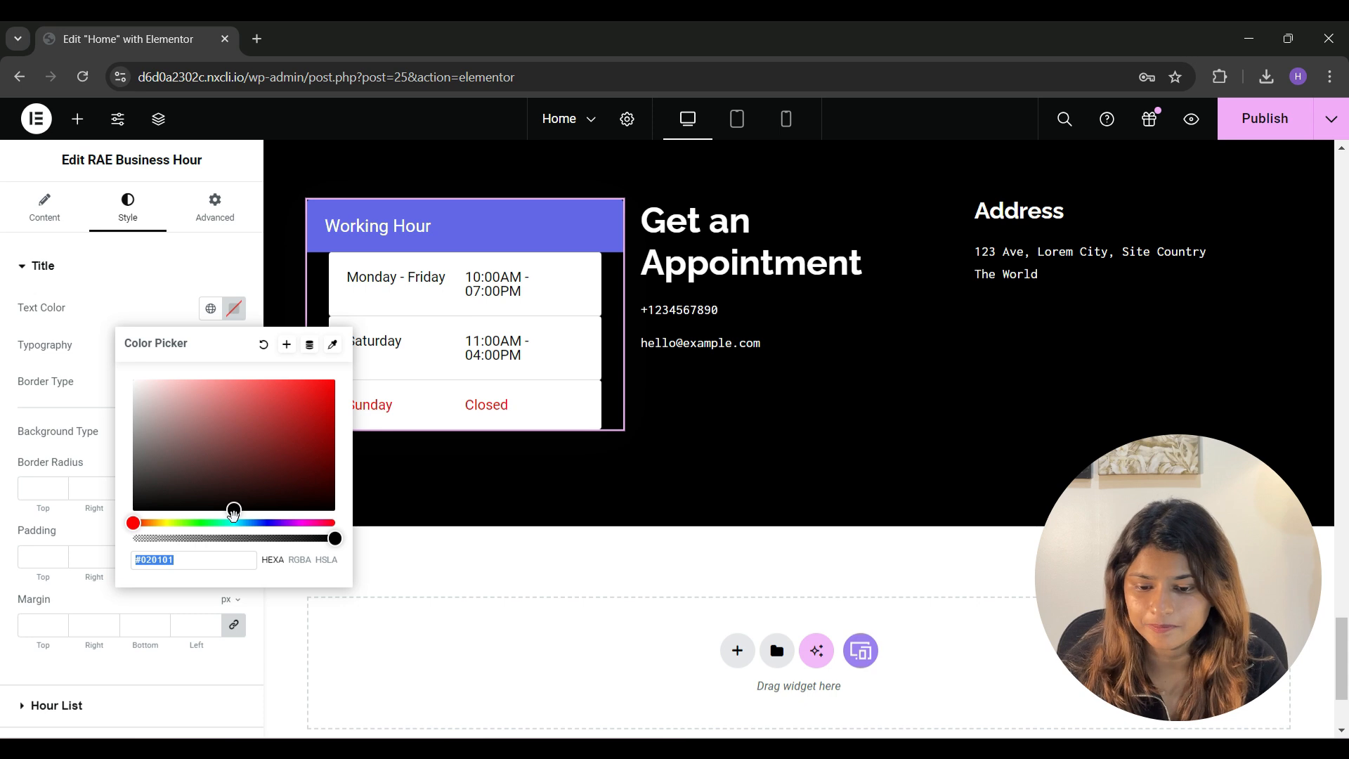
pyautogui.moveTo(232, 515); pyautogui.dragTo(127, 371)
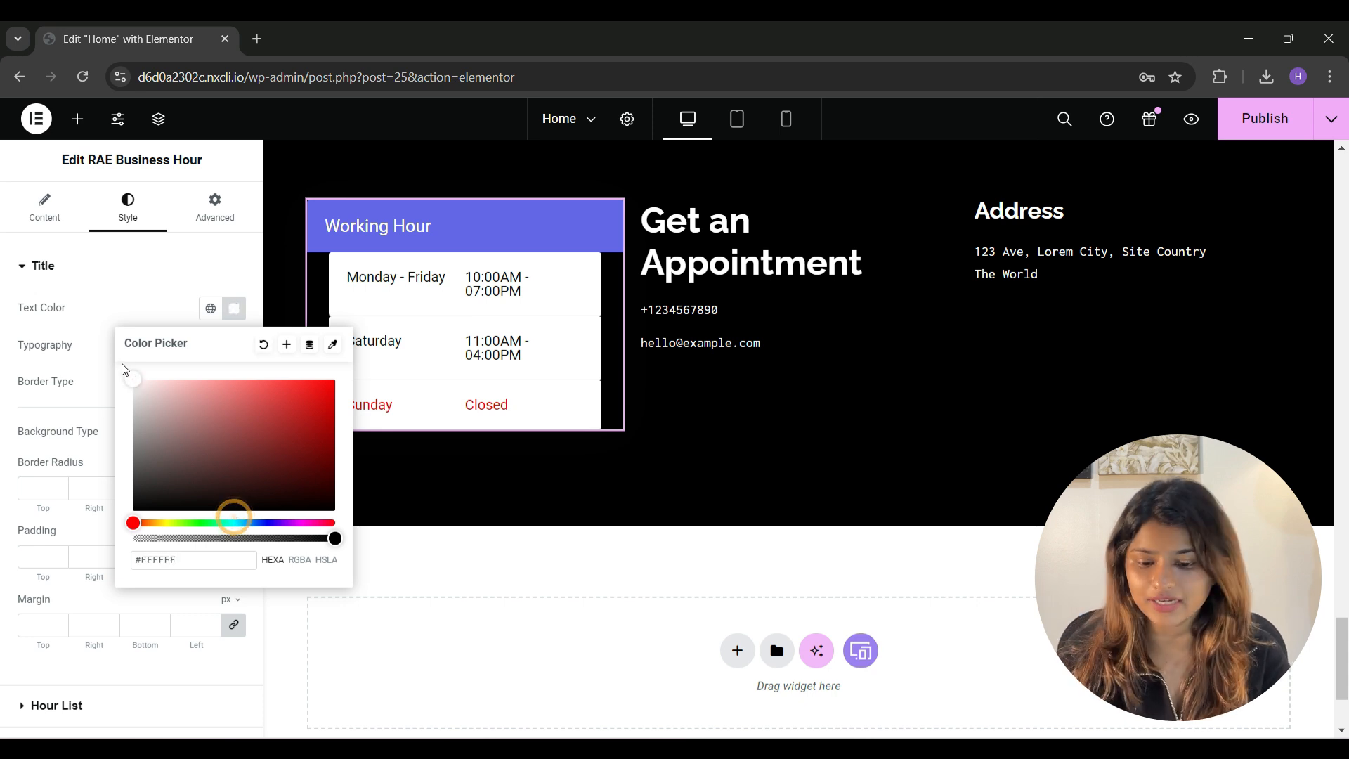
# Set the widget title's typography to the Raleway family at 40 px with a bold weight.
pyautogui.click(234, 345)
pyautogui.click(166, 427)
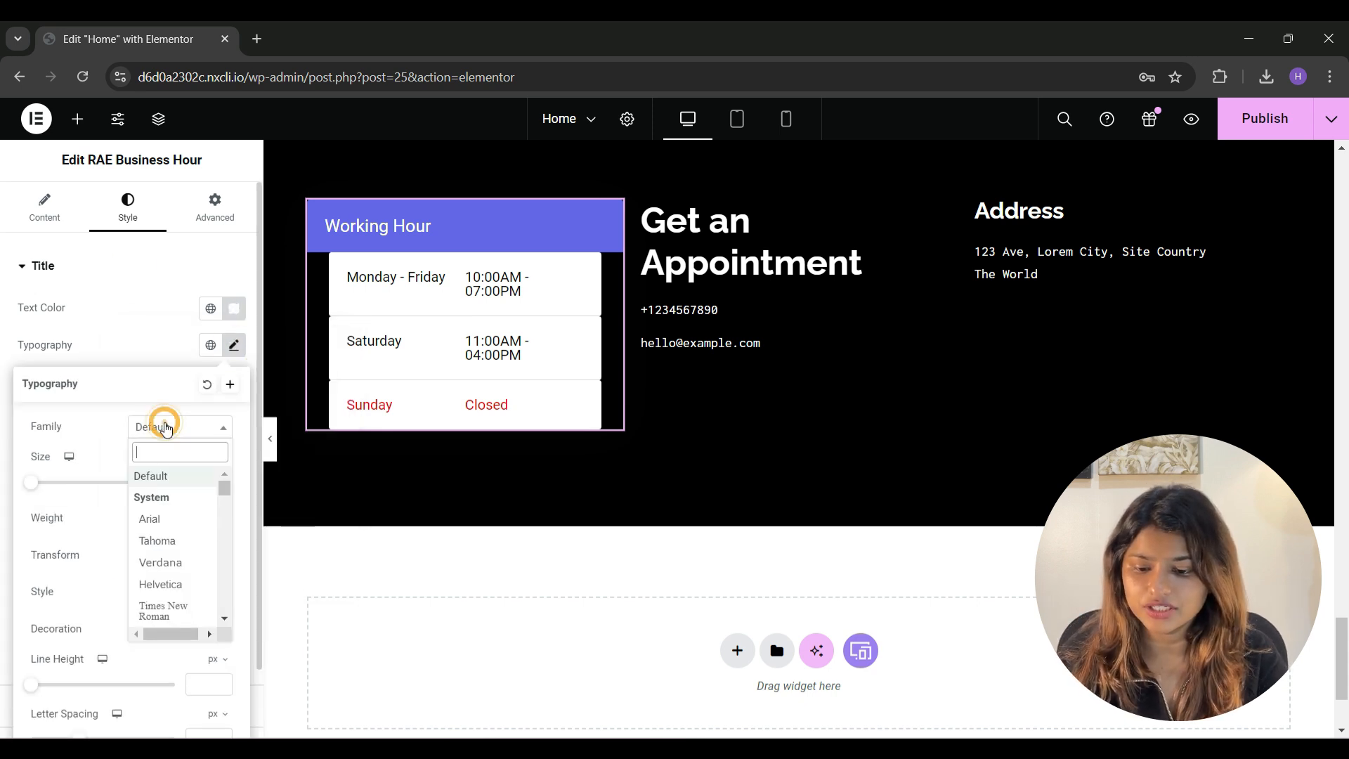
pyautogui.write('rale')
pyautogui.click(156, 519)
pyautogui.click(197, 483)
pyautogui.write('40')
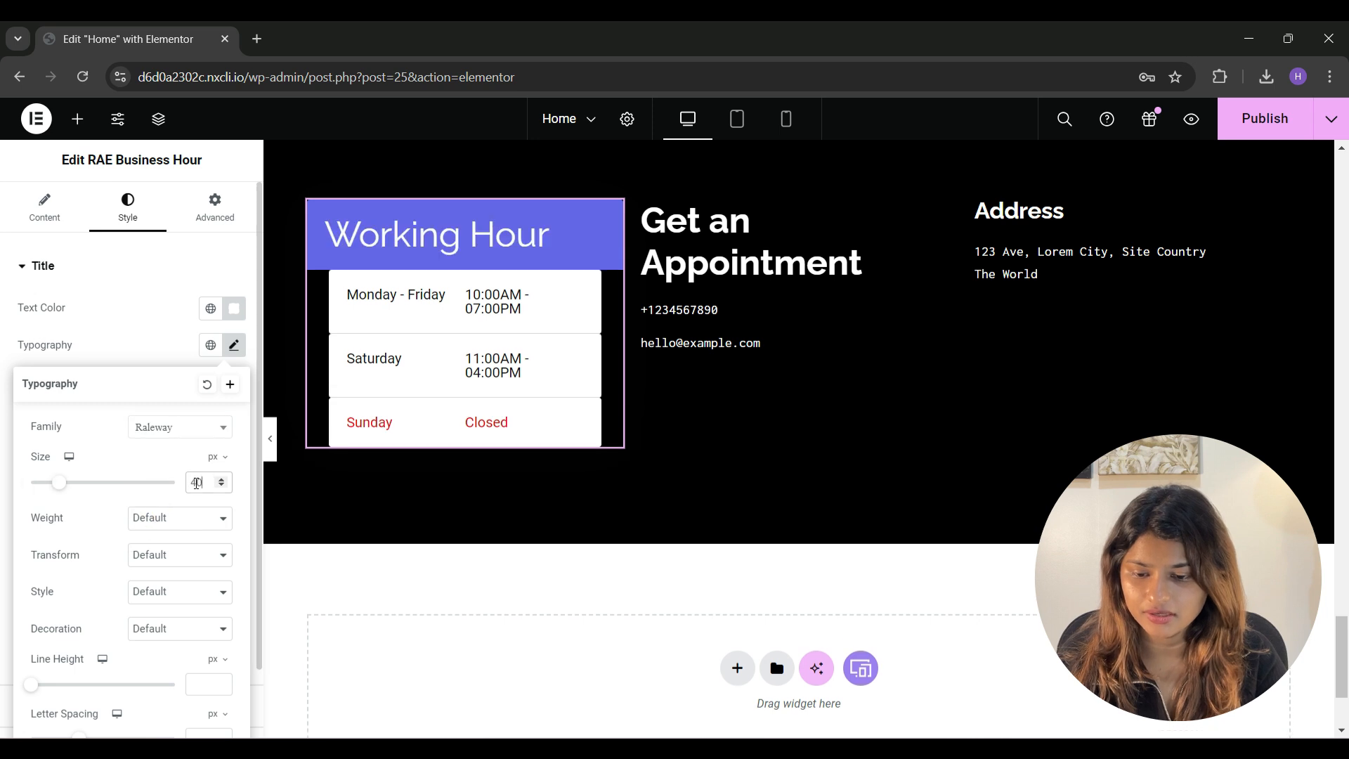
pyautogui.click(160, 523)
pyautogui.click(149, 619)
# Set the widget title's border type to Solid.
pyautogui.click(190, 306)
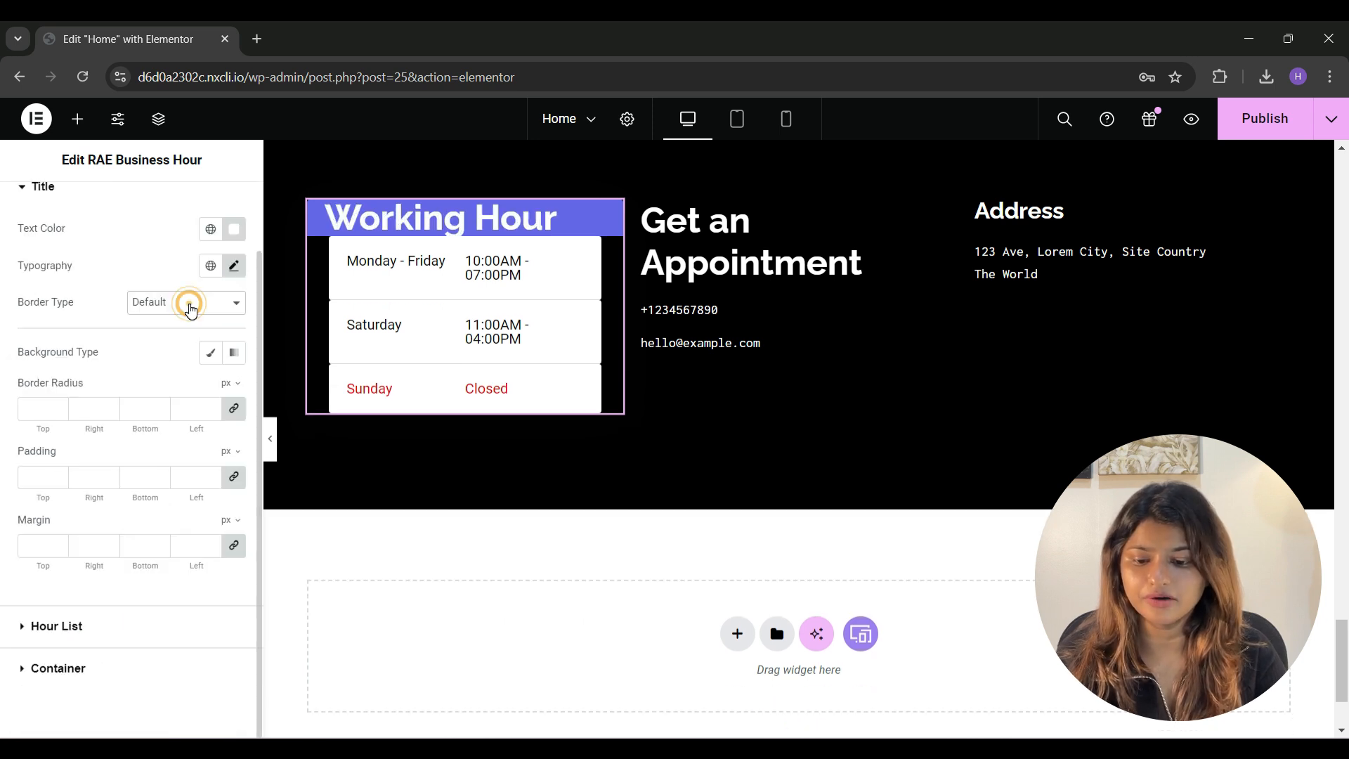
pyautogui.click(147, 350)
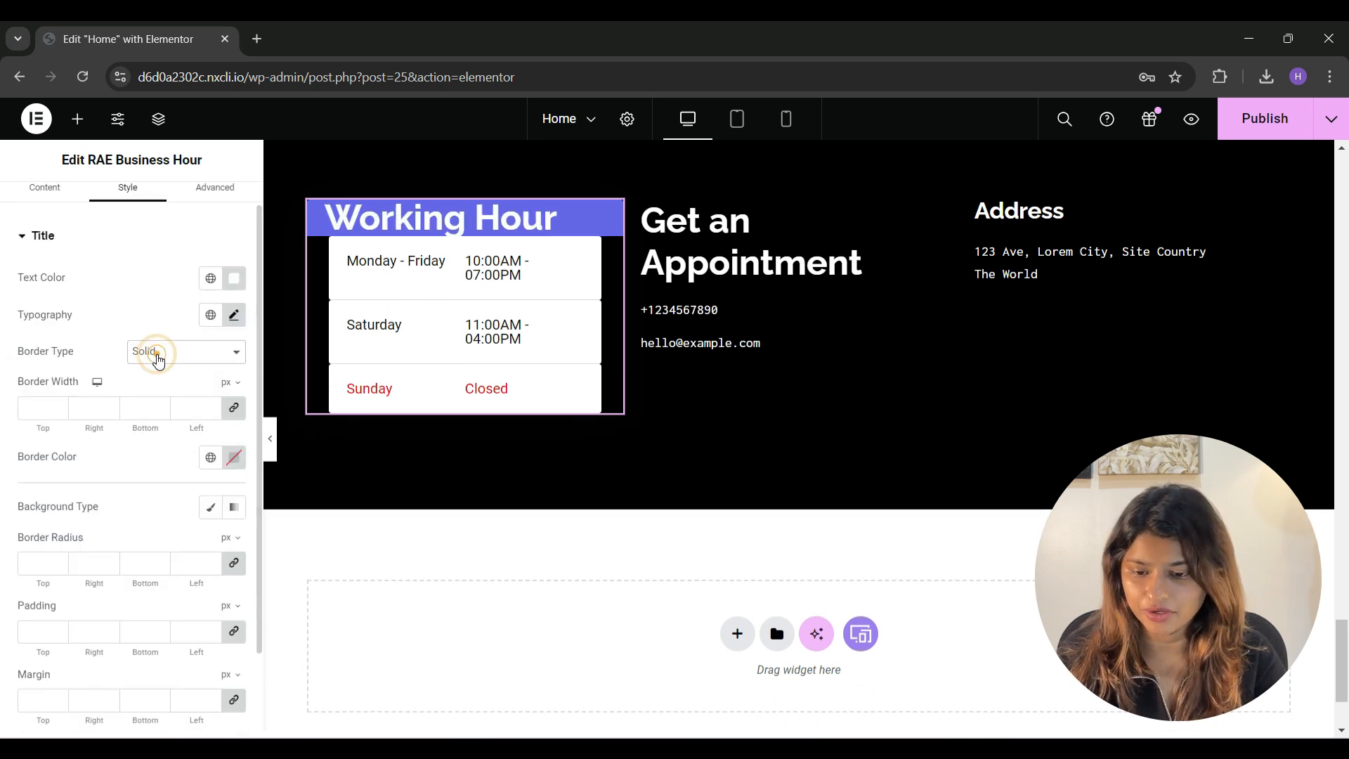
# Try a 1 px border width and a border color on the business hour widget's title.
pyautogui.click(59, 405)
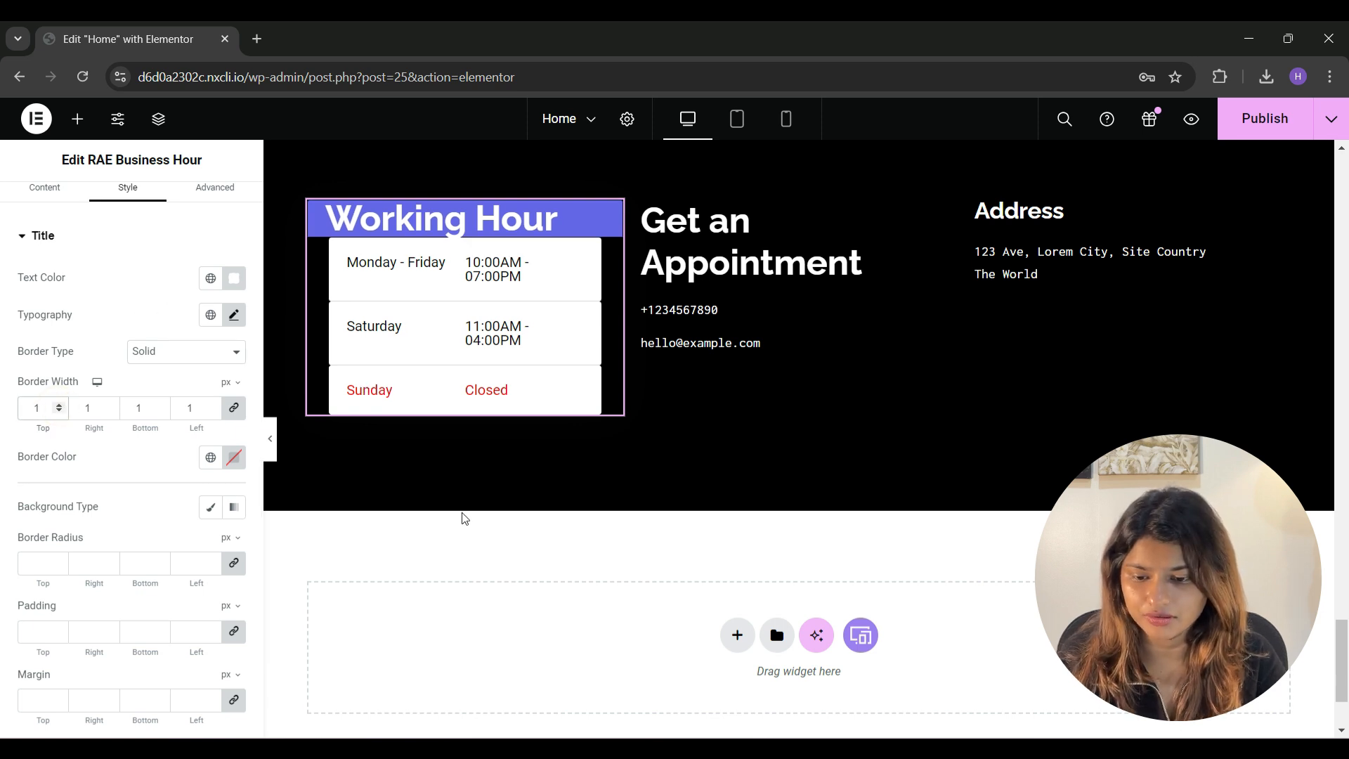
pyautogui.scroll(-1, 127, 470)
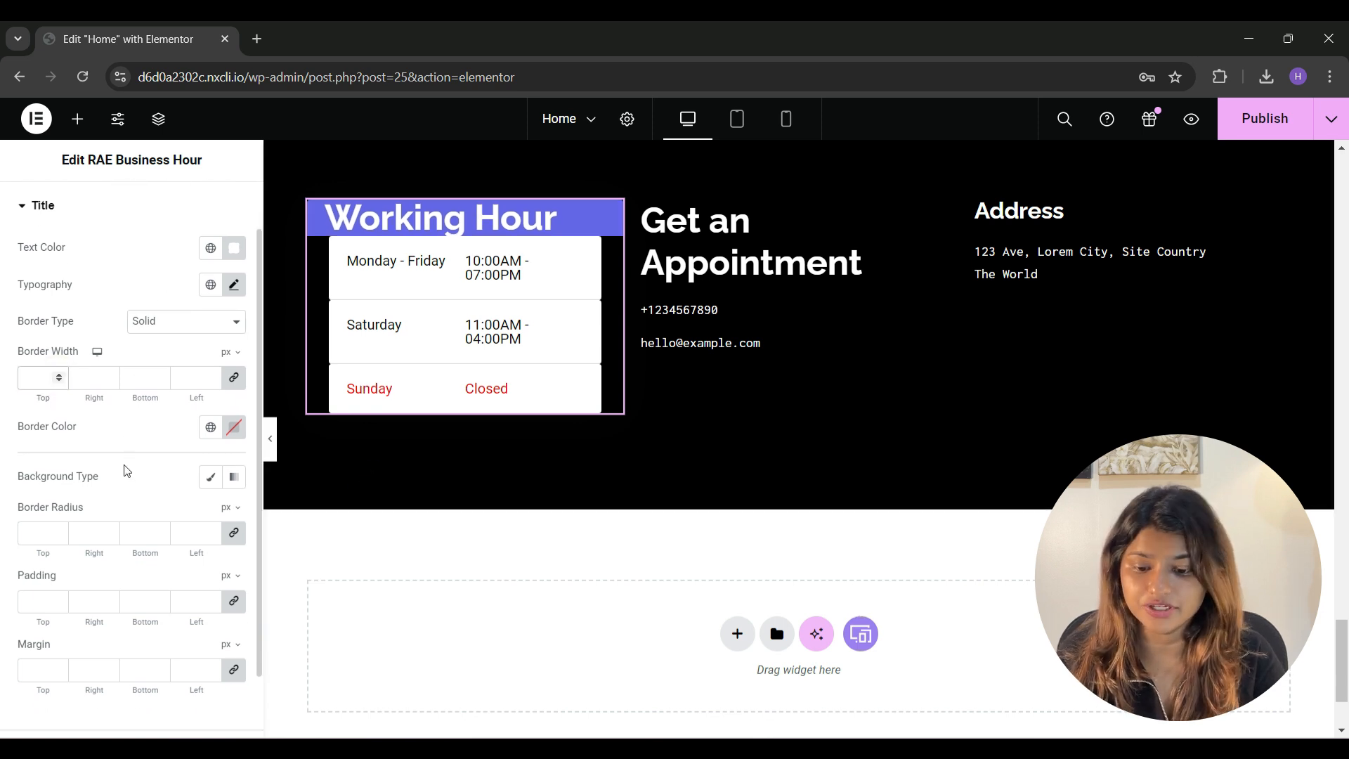
pyautogui.click(235, 428)
pyautogui.click(235, 428)
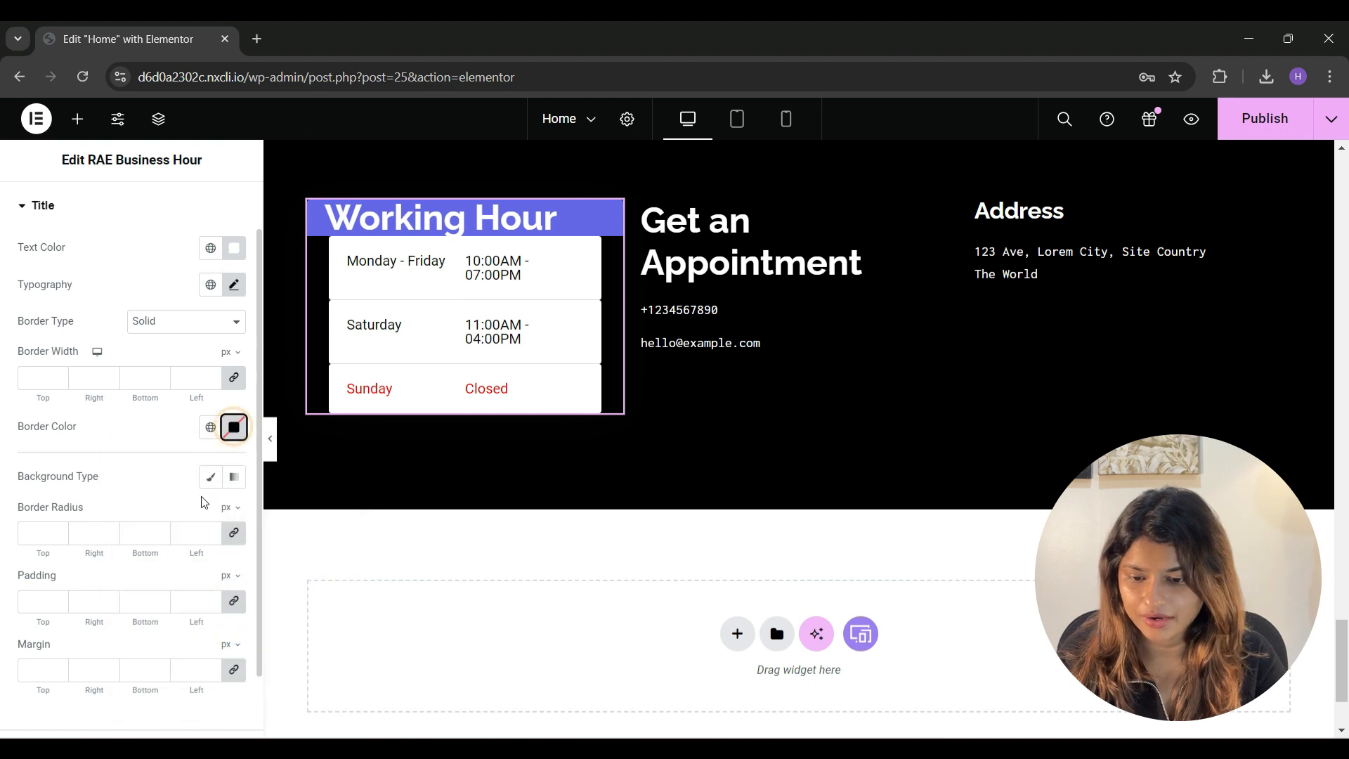
pyautogui.hotkey('ctrl', 'z')
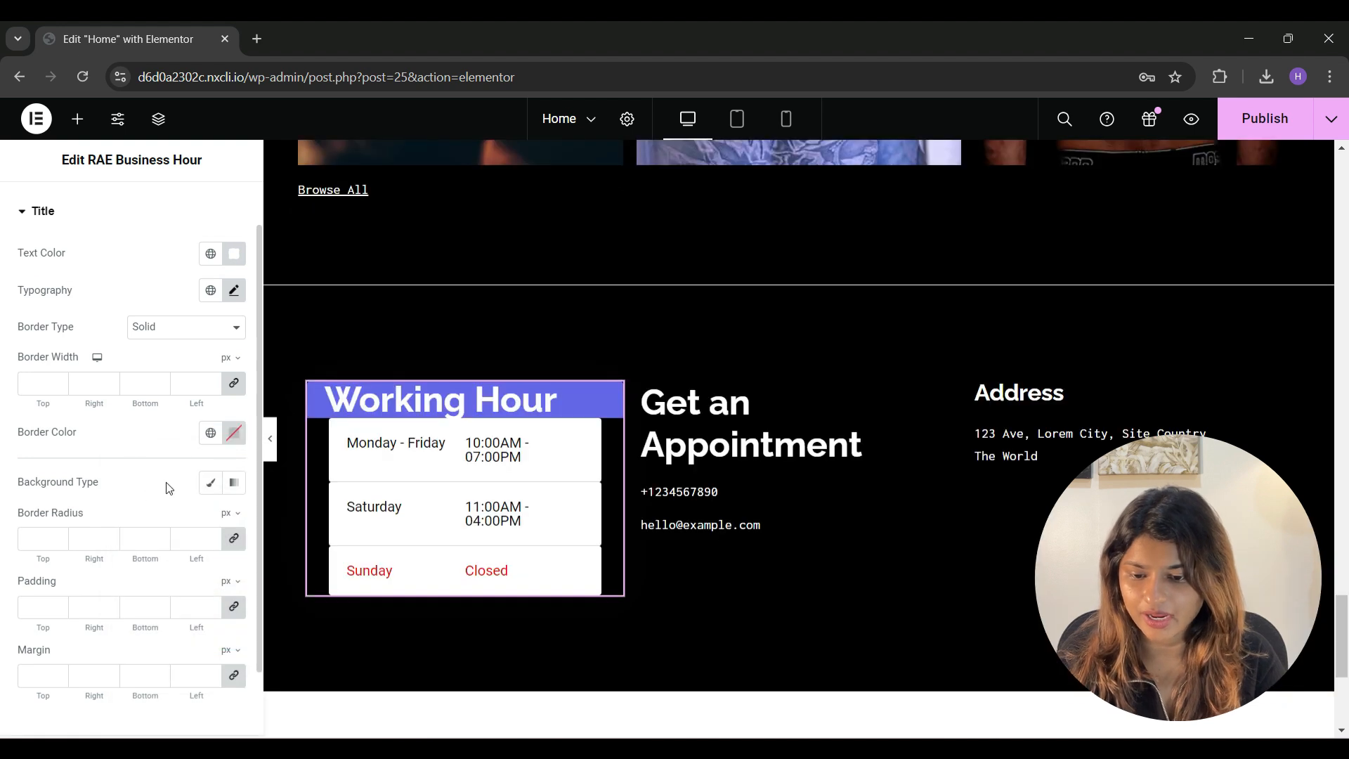
# Set the widget title's background type to Classic and give it a red background color.
pyautogui.click(209, 484)
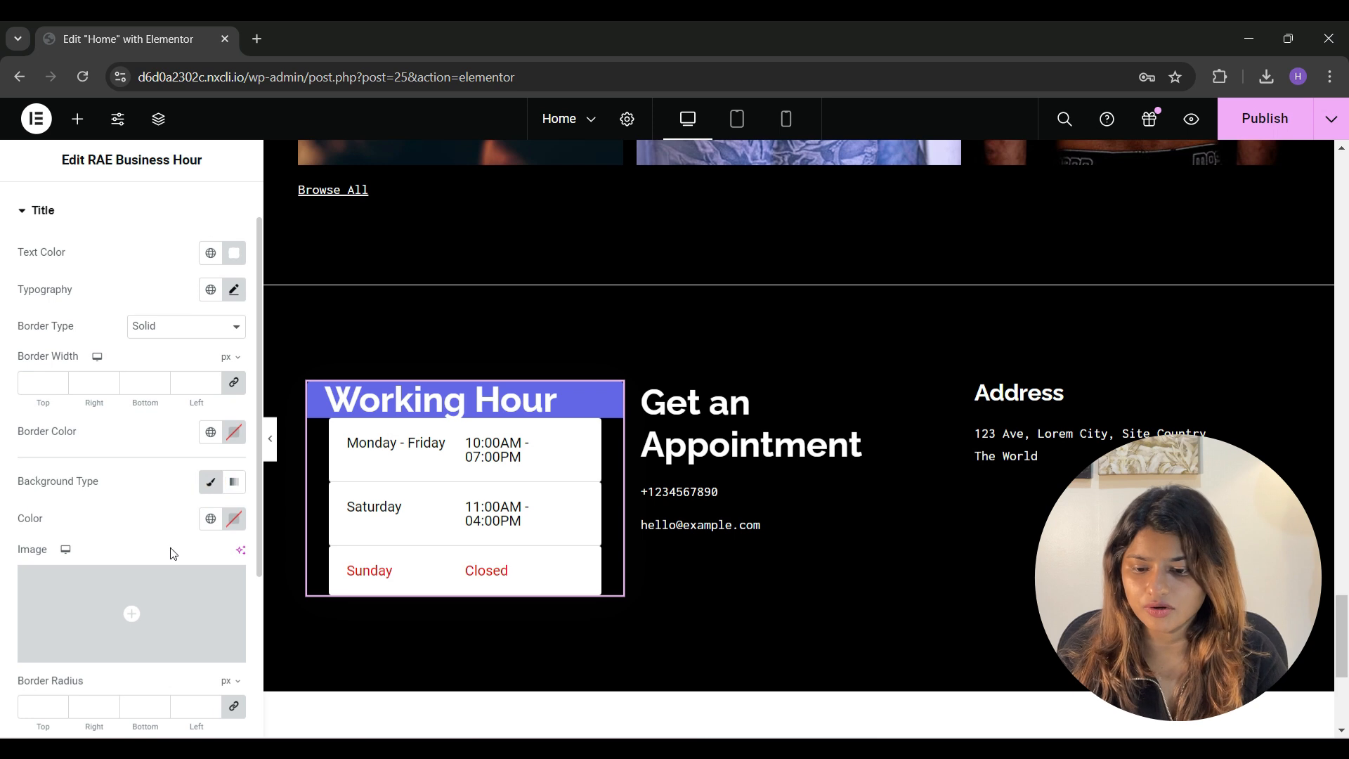
pyautogui.scroll(-1, 170, 552)
pyautogui.click(235, 469)
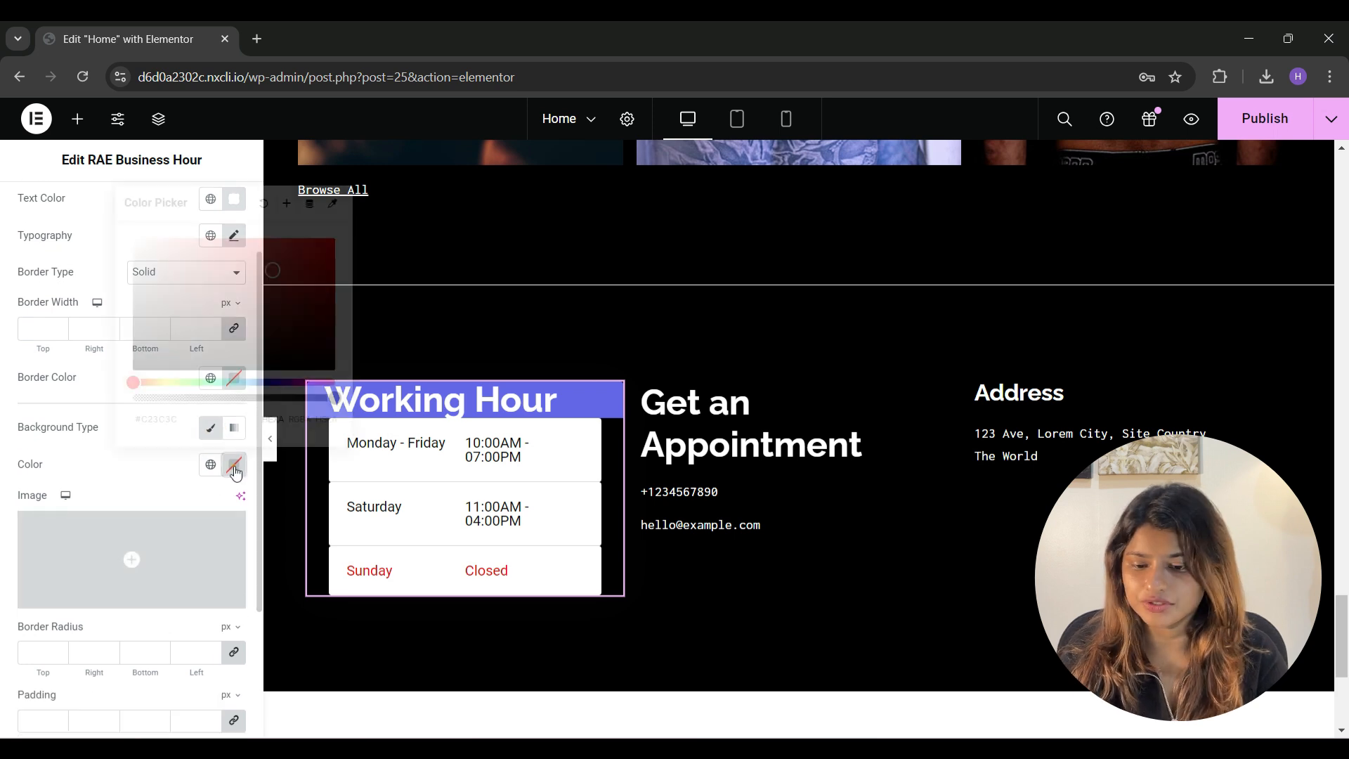
pyautogui.click(155, 480)
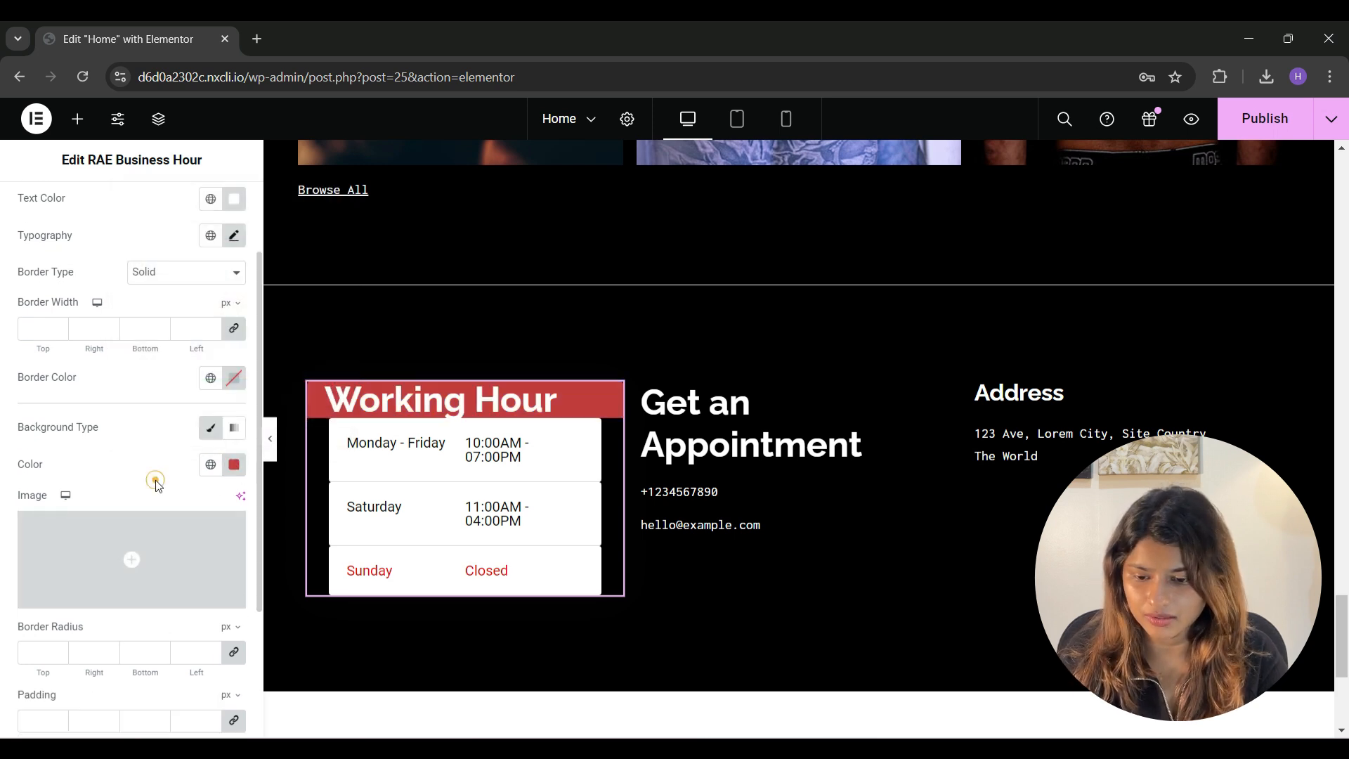
# Add the media library photo of the man in a black T-shirt as the title's background image.
pyautogui.moveTo(138, 560)
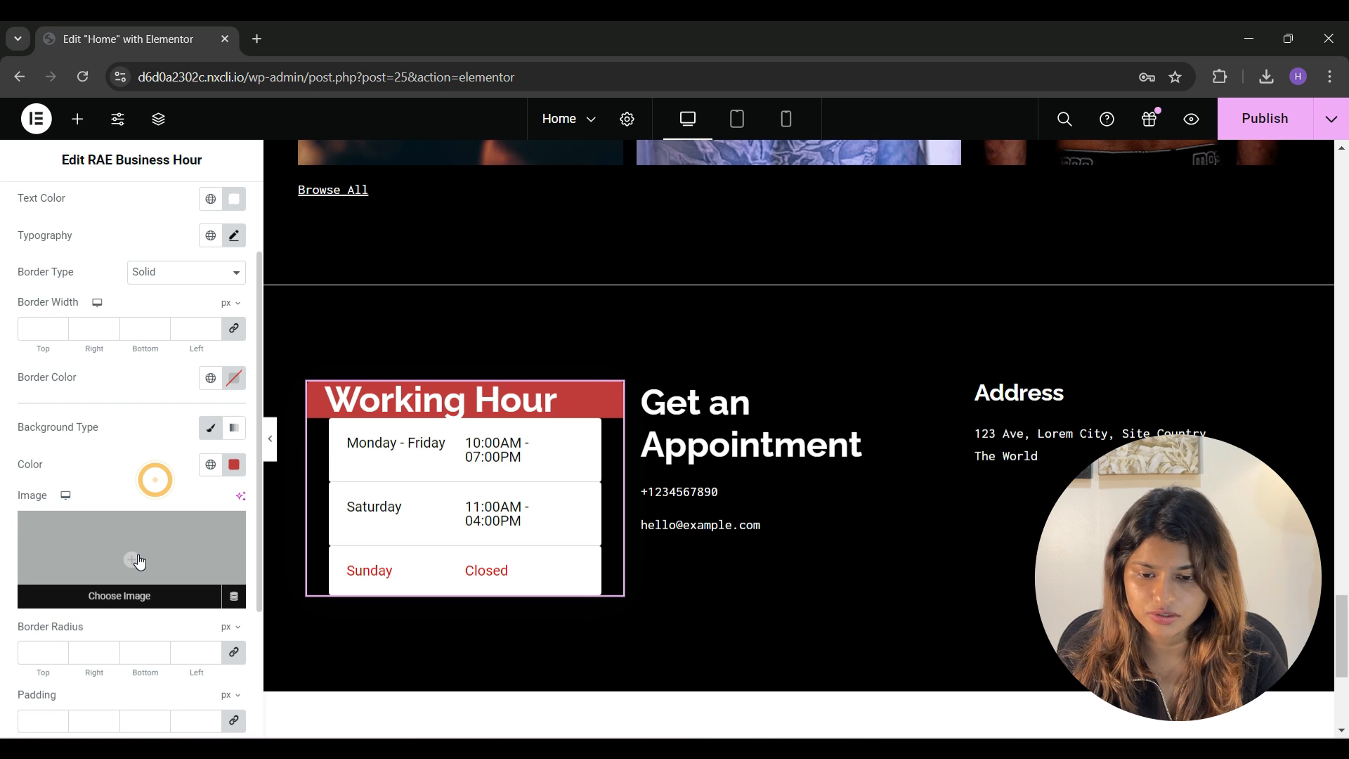
pyautogui.click(135, 559)
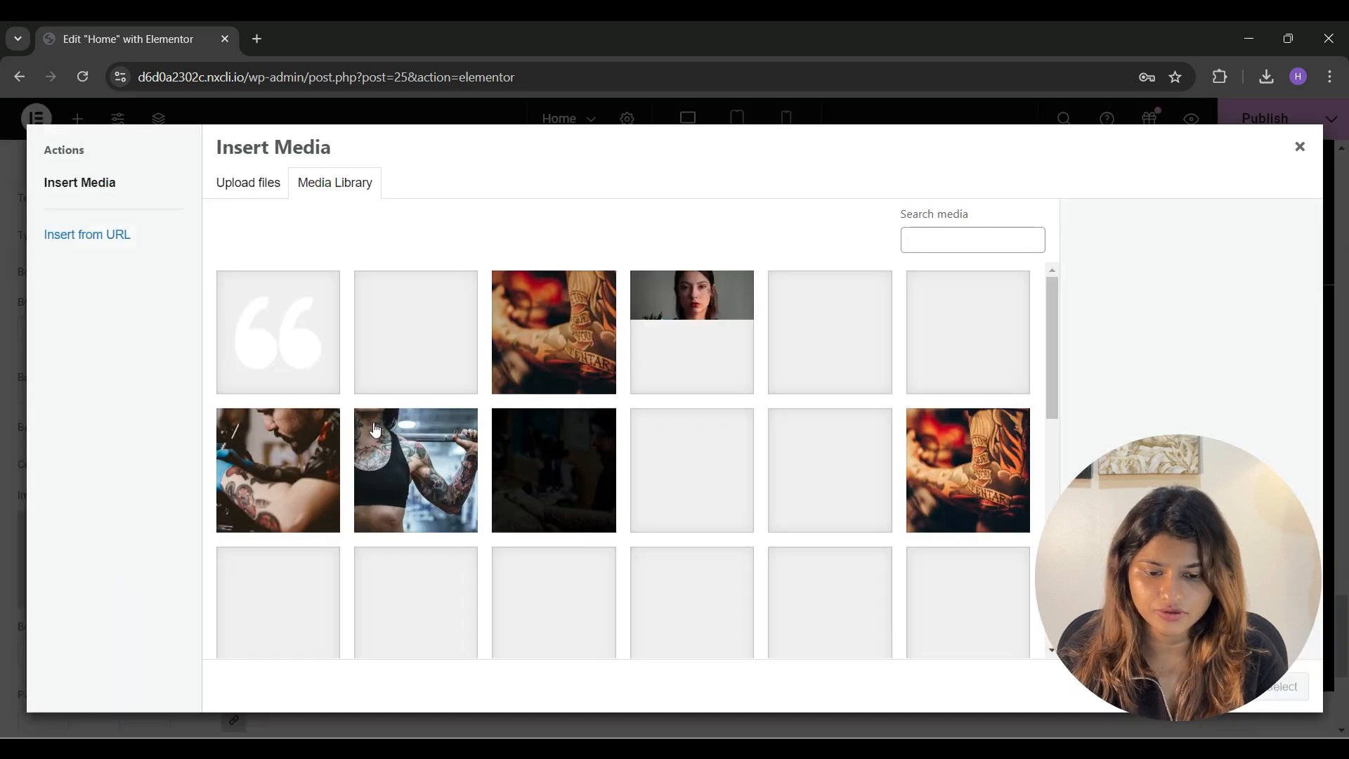
pyautogui.click(414, 330)
pyautogui.click(1283, 686)
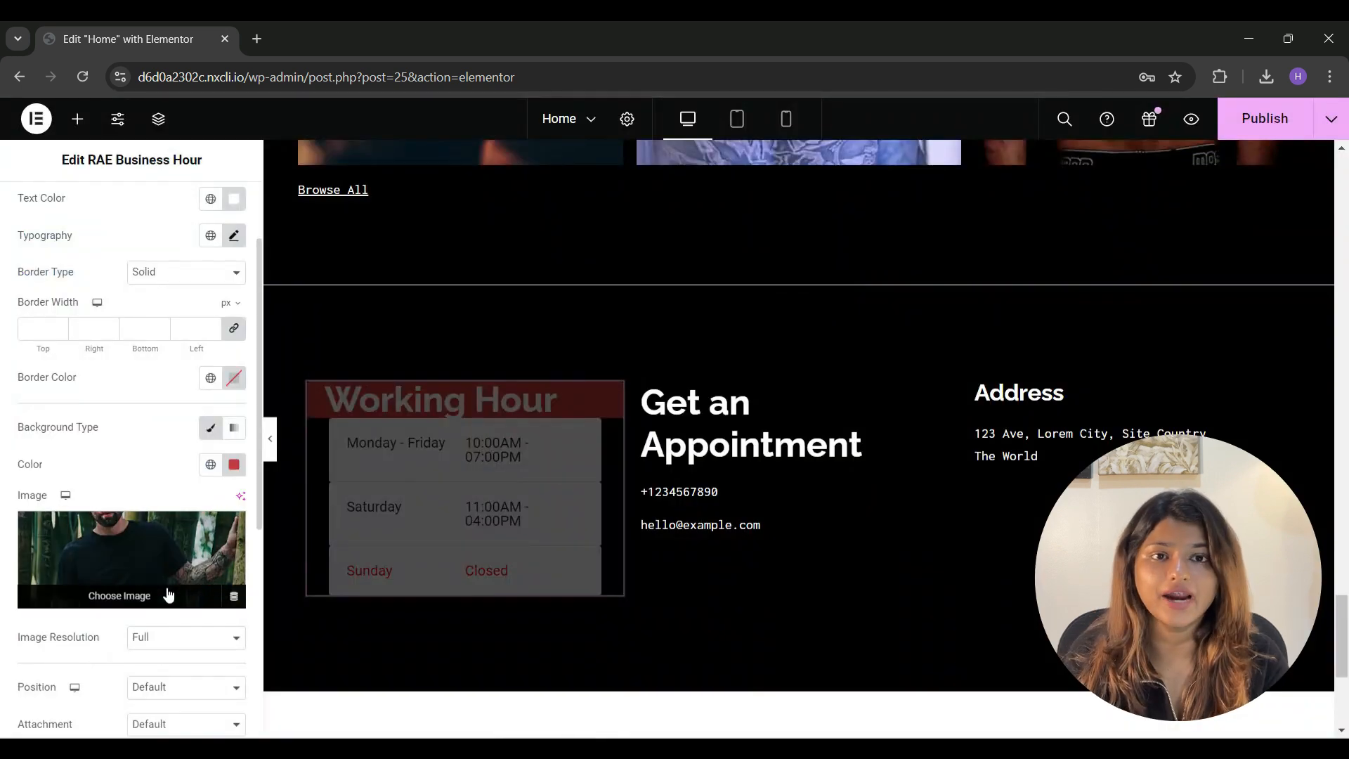
# Examine the resolution and position options for the title's background image.
pyautogui.scroll(-3, 169, 595)
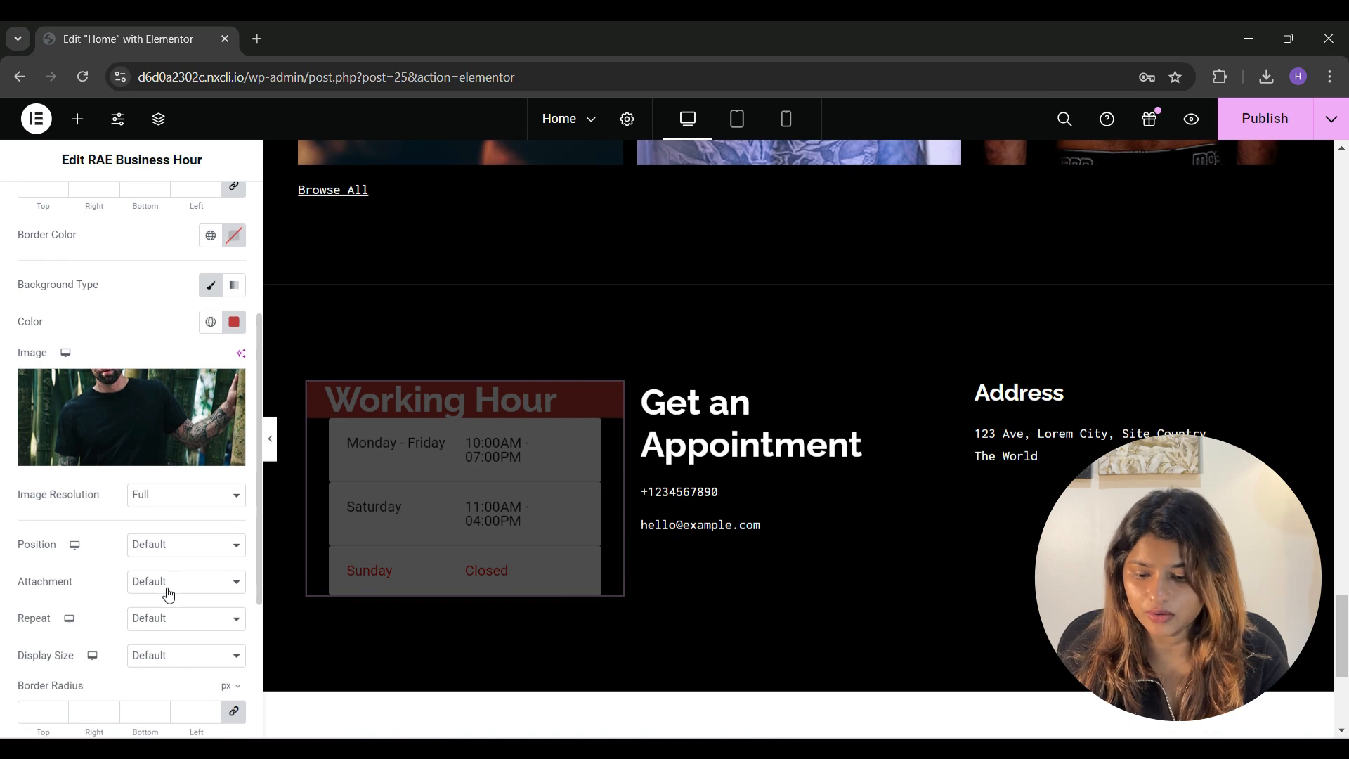
pyautogui.scroll(-1, 168, 595)
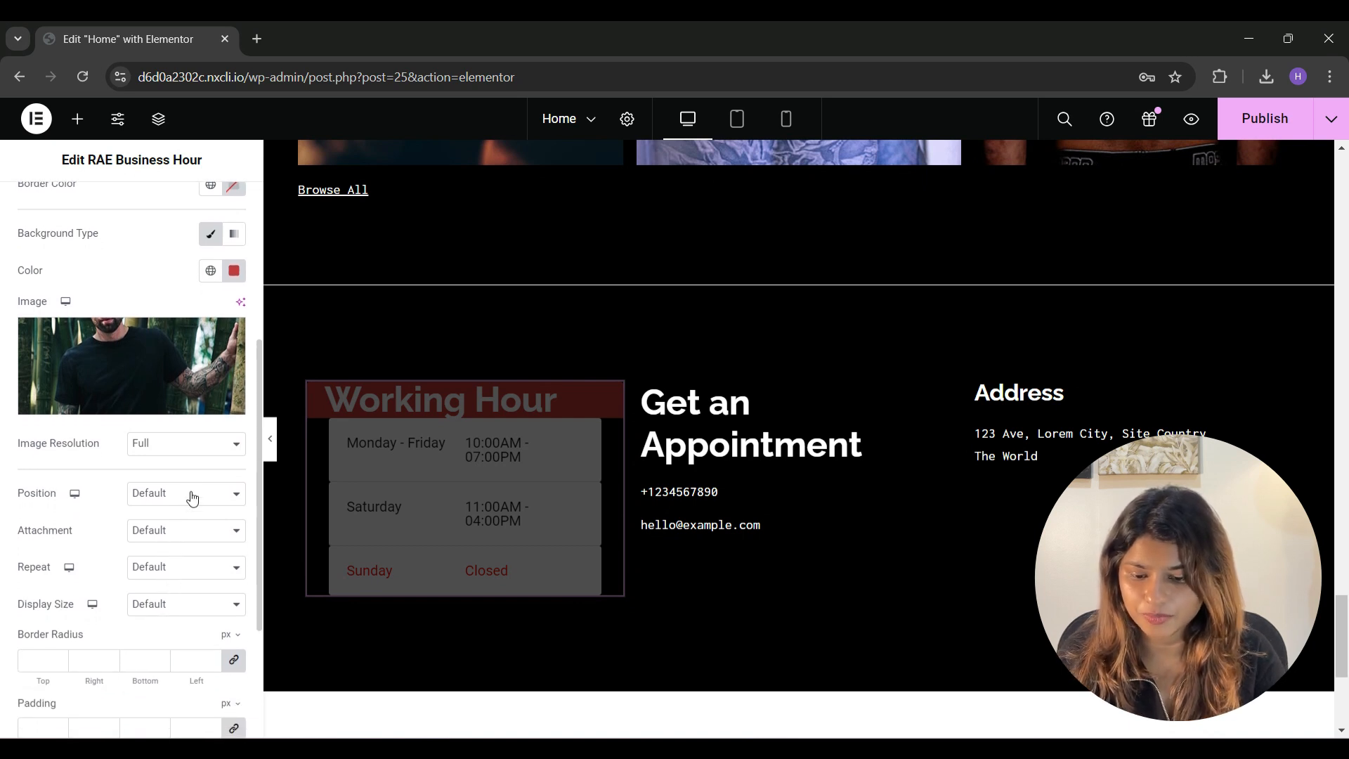
pyautogui.click(185, 452)
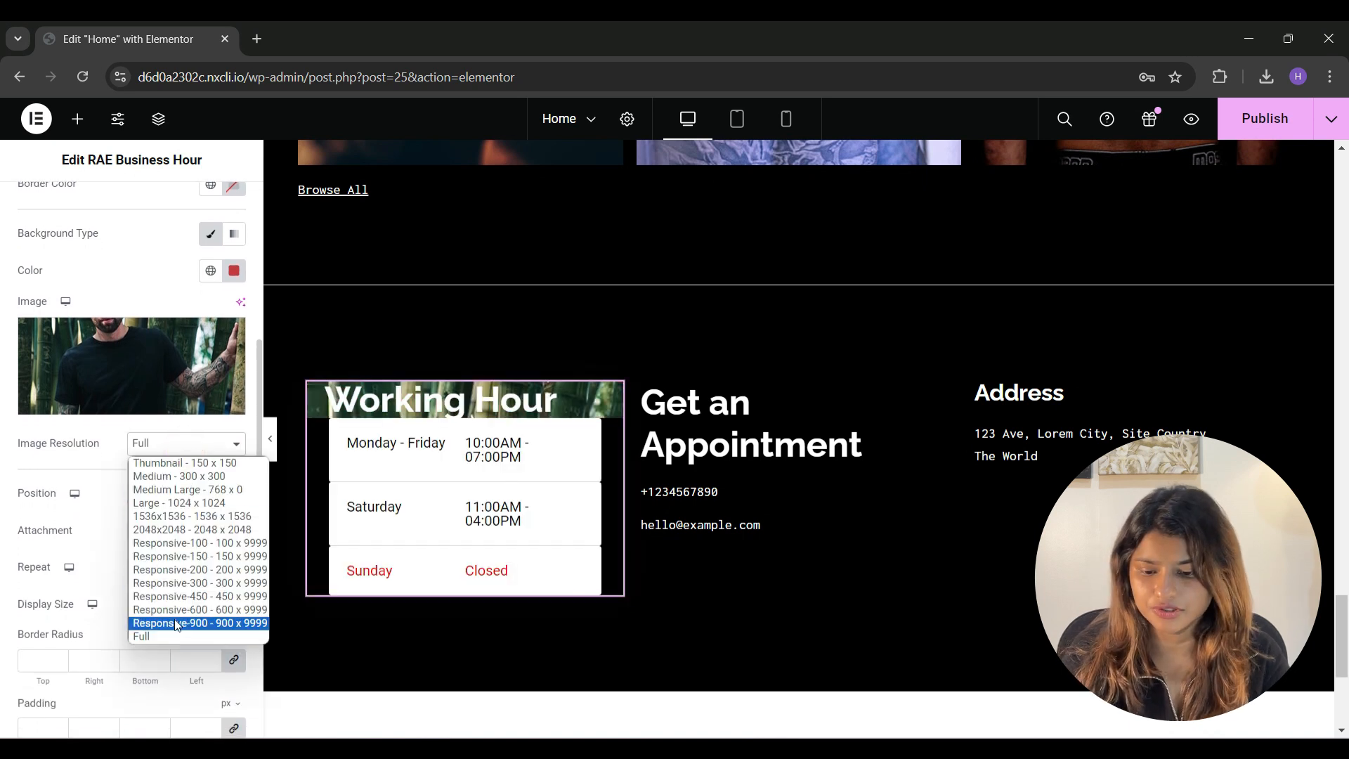
pyautogui.click(92, 467)
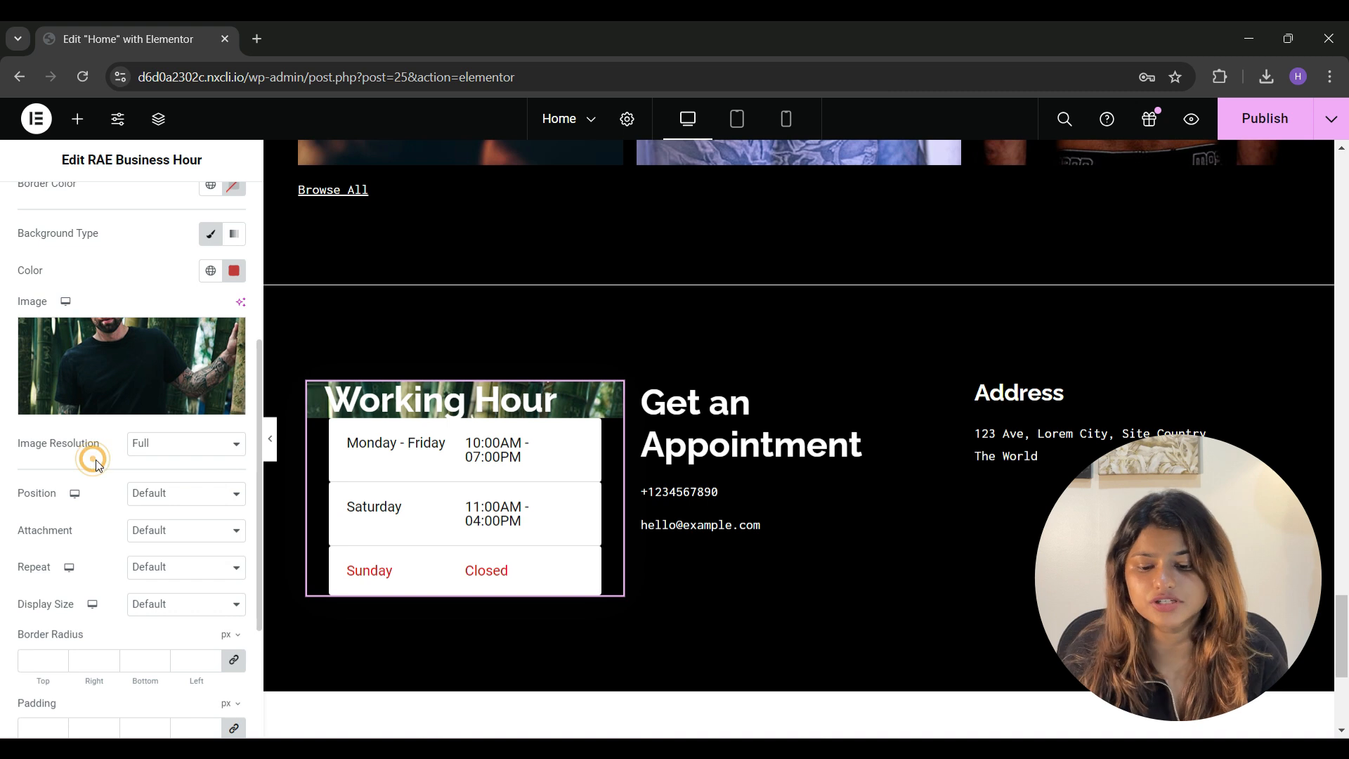
pyautogui.click(176, 501)
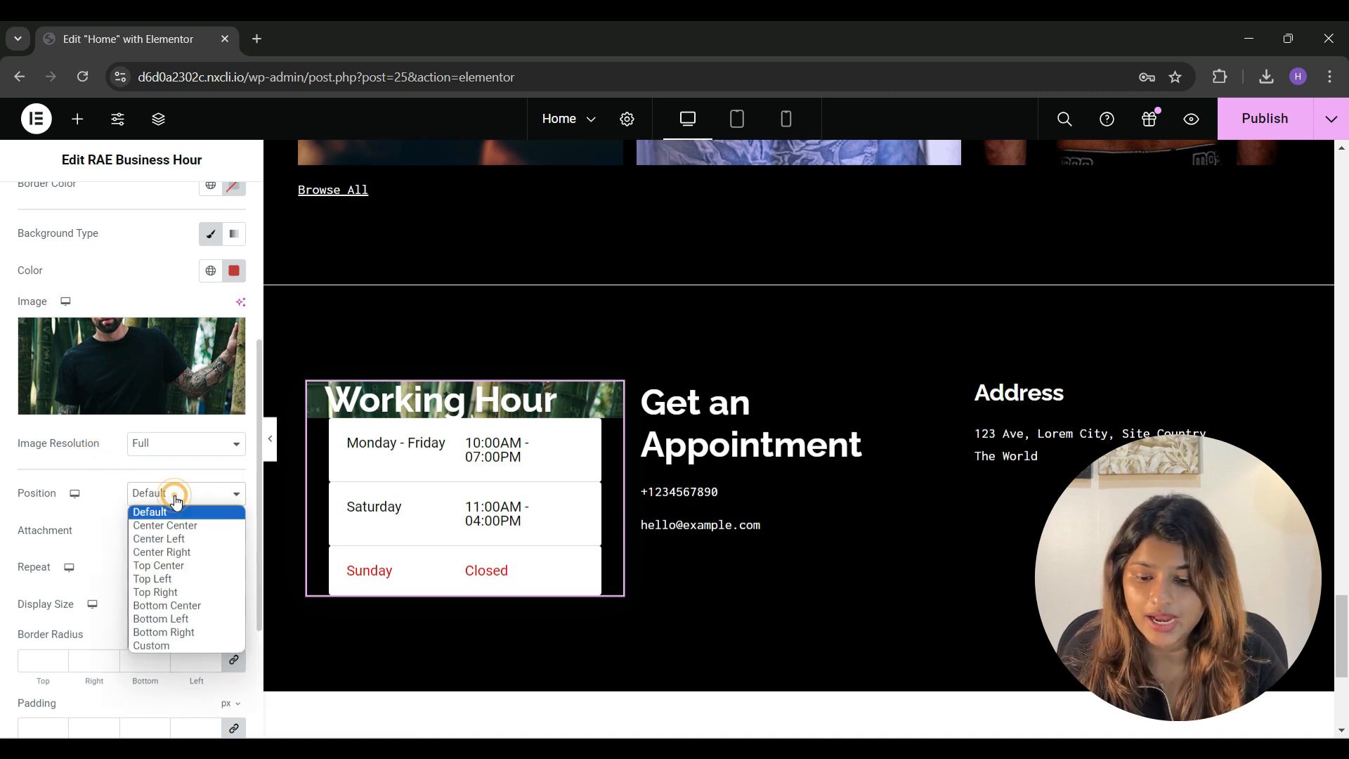
pyautogui.click(177, 493)
# Set the title's background image attachment to Scroll and check its effect on the page.
pyautogui.click(172, 532)
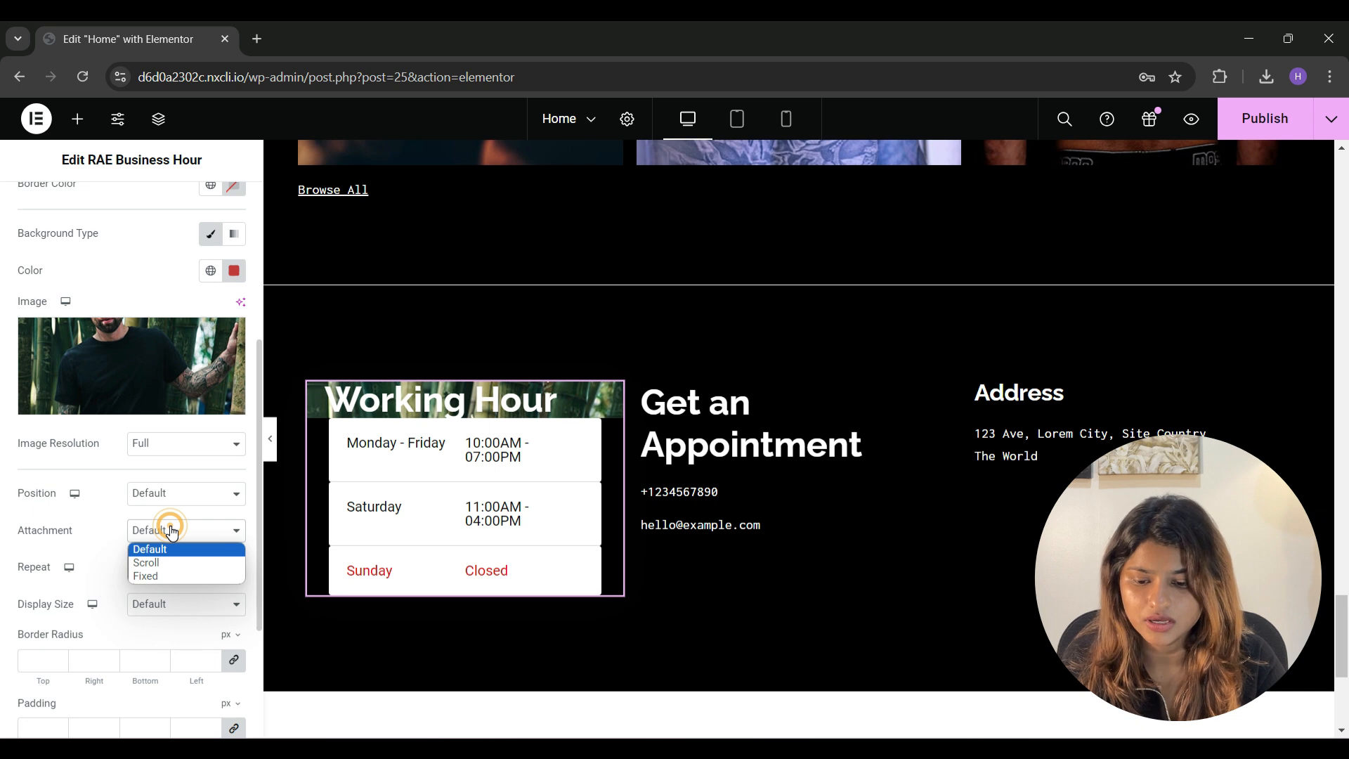
pyautogui.click(180, 564)
pyautogui.scroll(1, 369, 551)
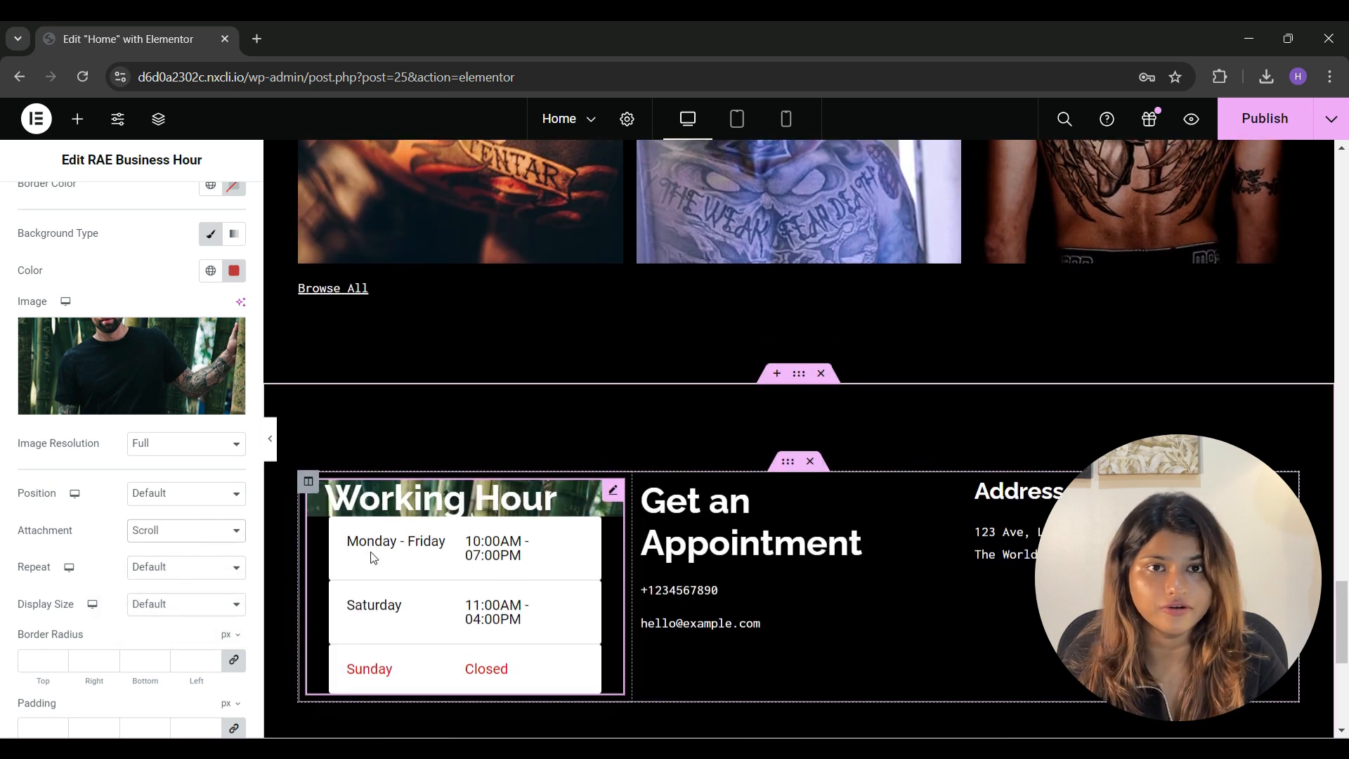
pyautogui.scroll(-1, 372, 558)
# Switch the title's background image attachment to Fixed and check its effect on the page.
pyautogui.click(199, 532)
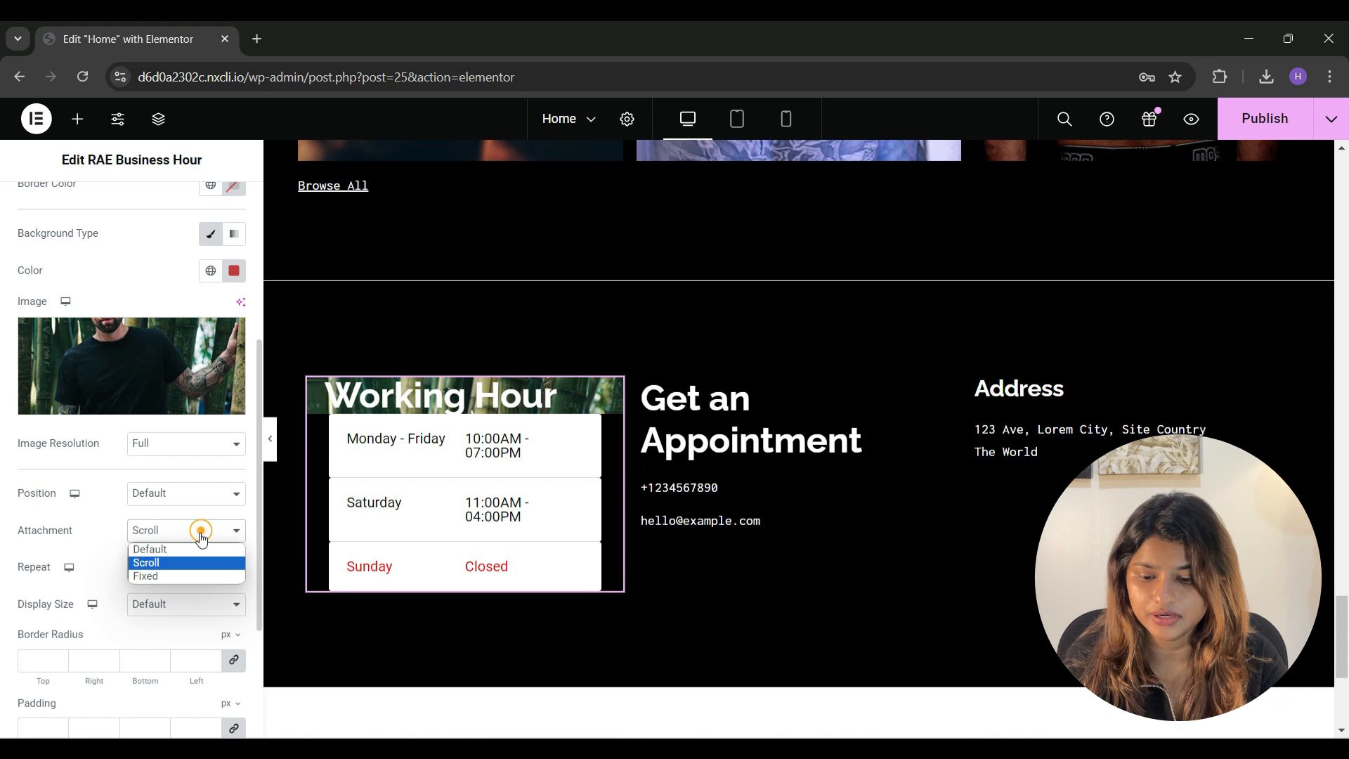
pyautogui.click(171, 576)
pyautogui.scroll(2, 388, 541)
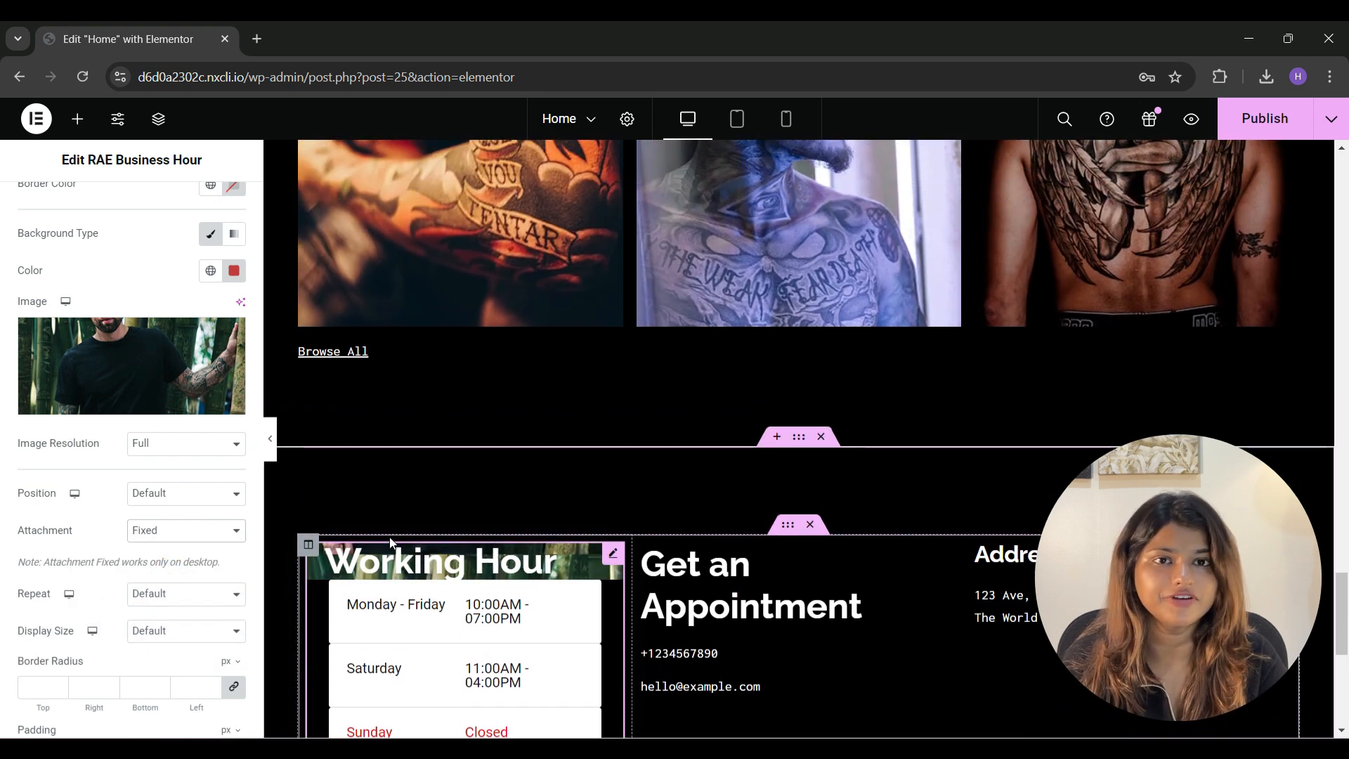
pyautogui.scroll(-3, 390, 541)
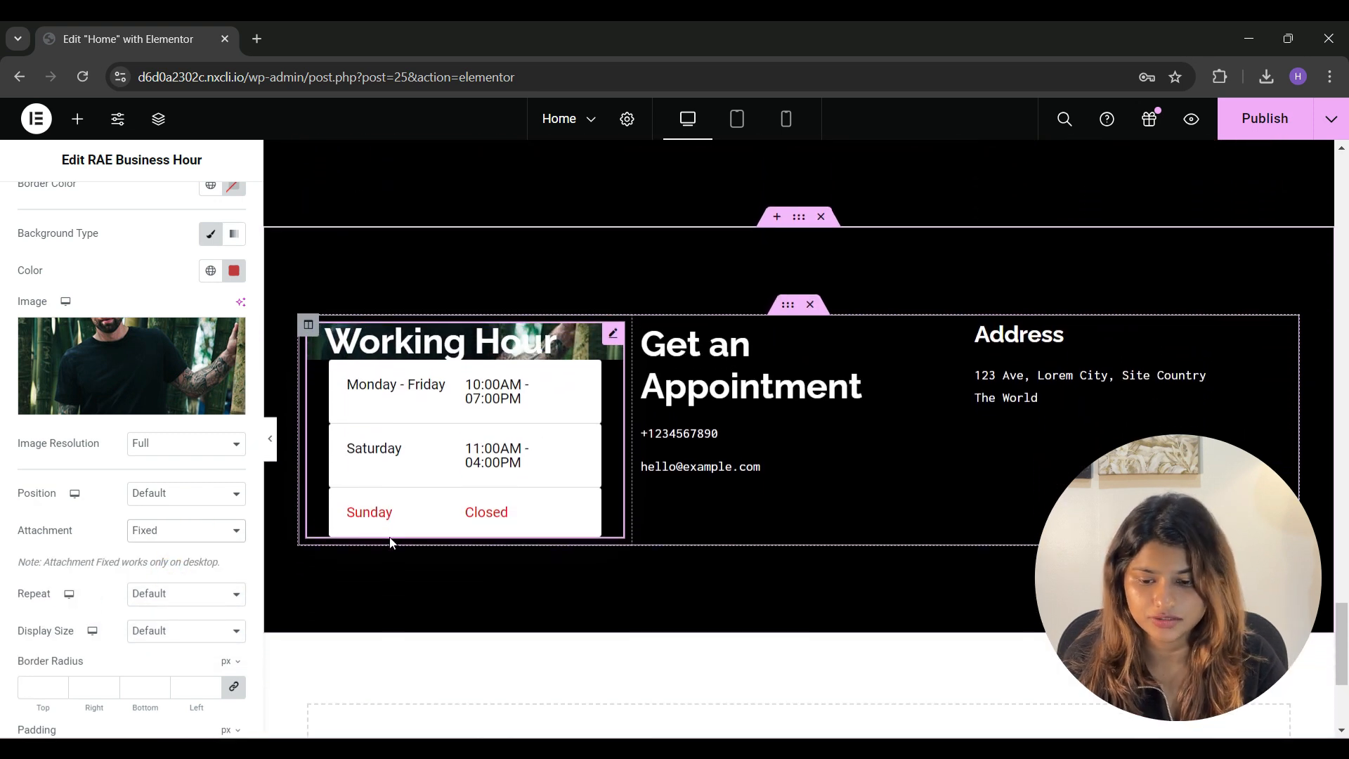
pyautogui.scroll(1, 391, 543)
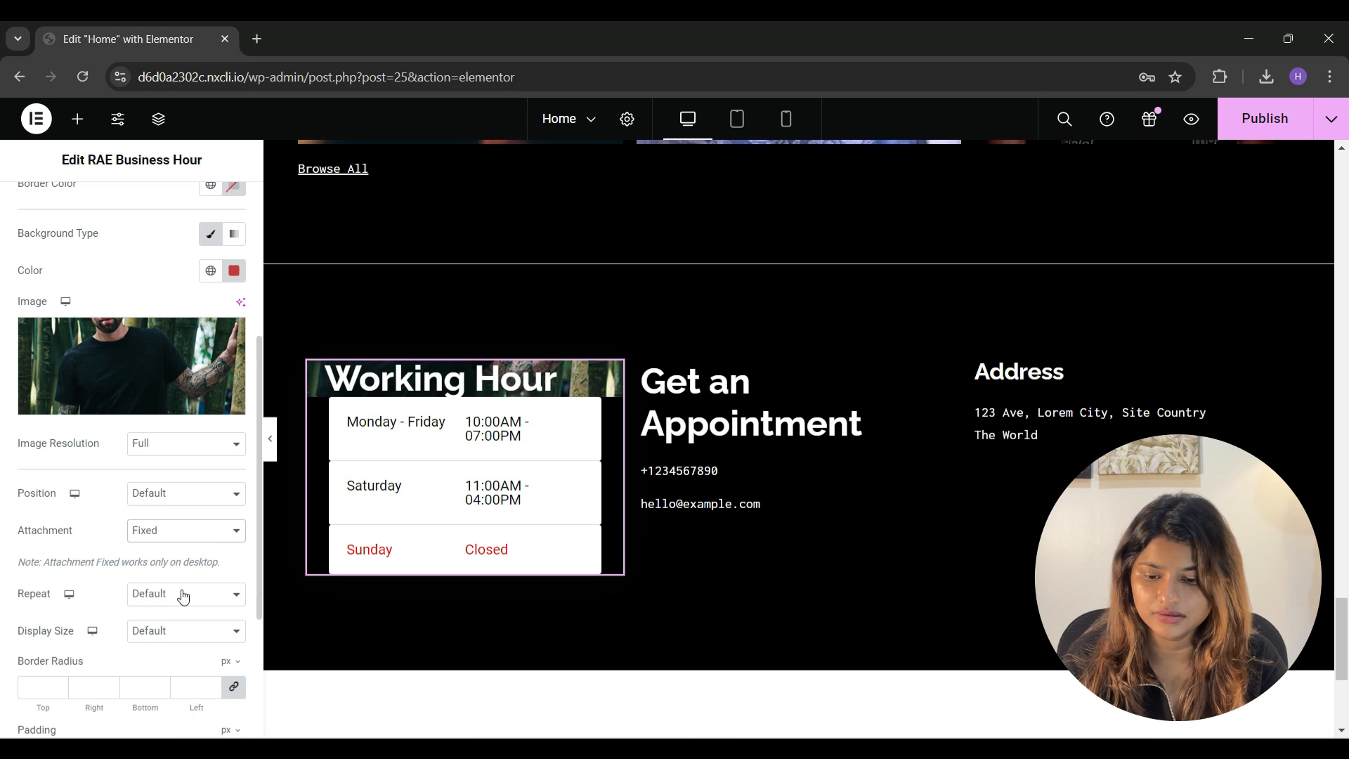
# Examine the repeat and display size options for the title's background image.
pyautogui.click(176, 603)
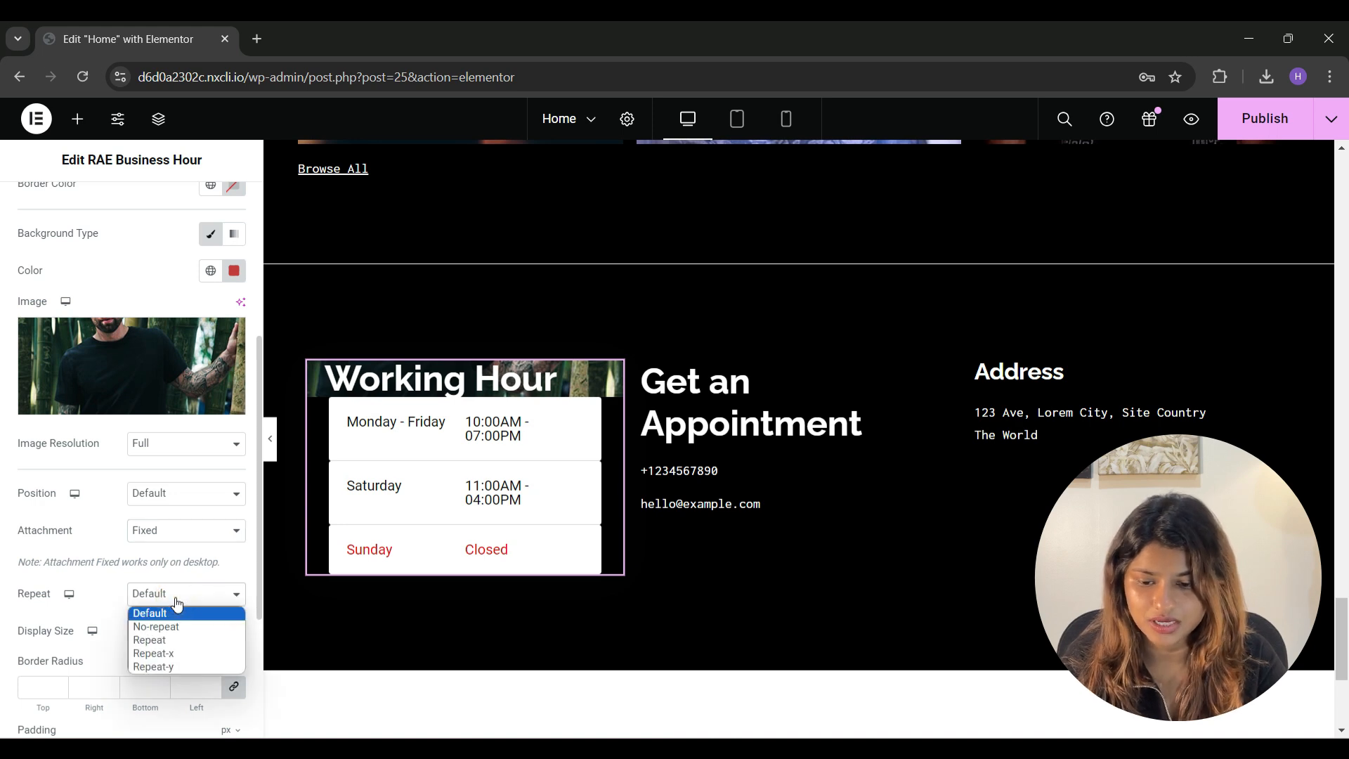
pyautogui.click(177, 603)
pyautogui.click(167, 632)
pyautogui.click(166, 647)
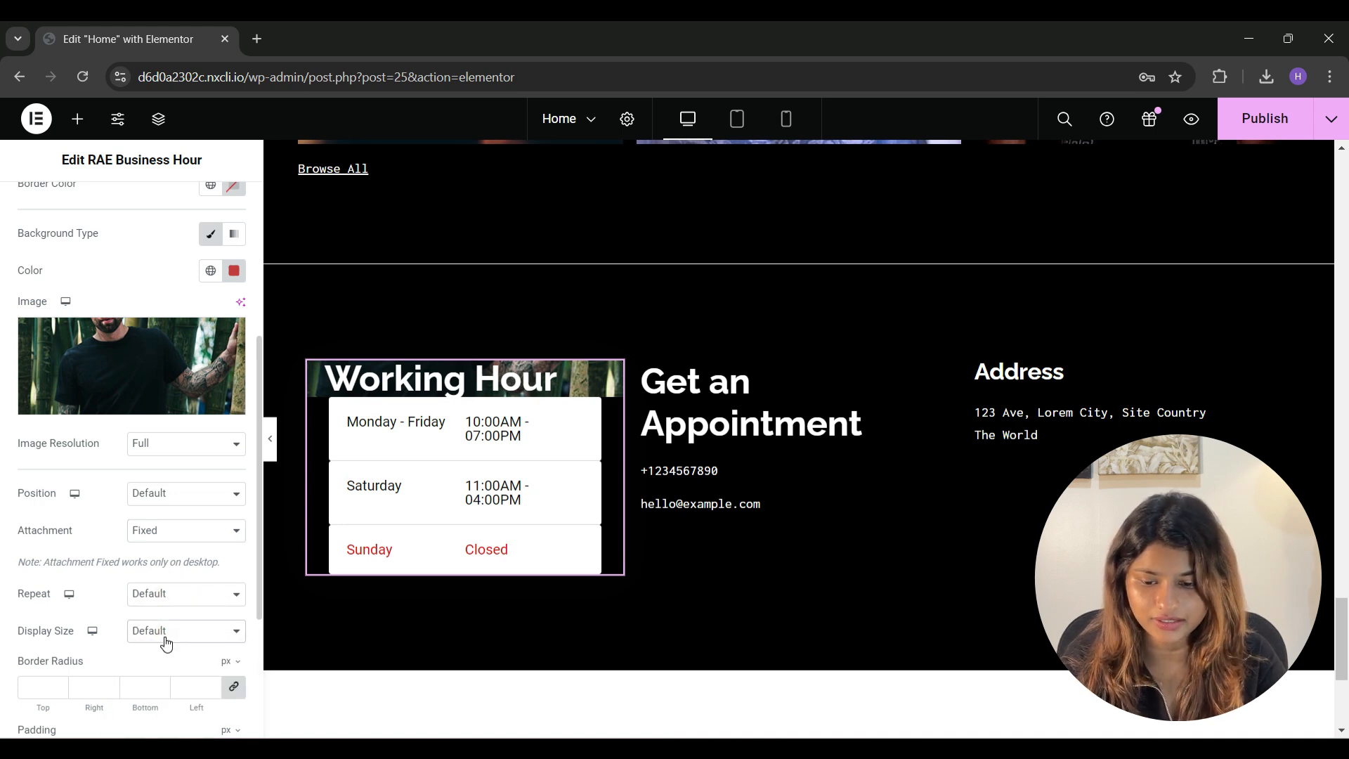
# Remove the title's background image and set its background color to black.
pyautogui.click(229, 398)
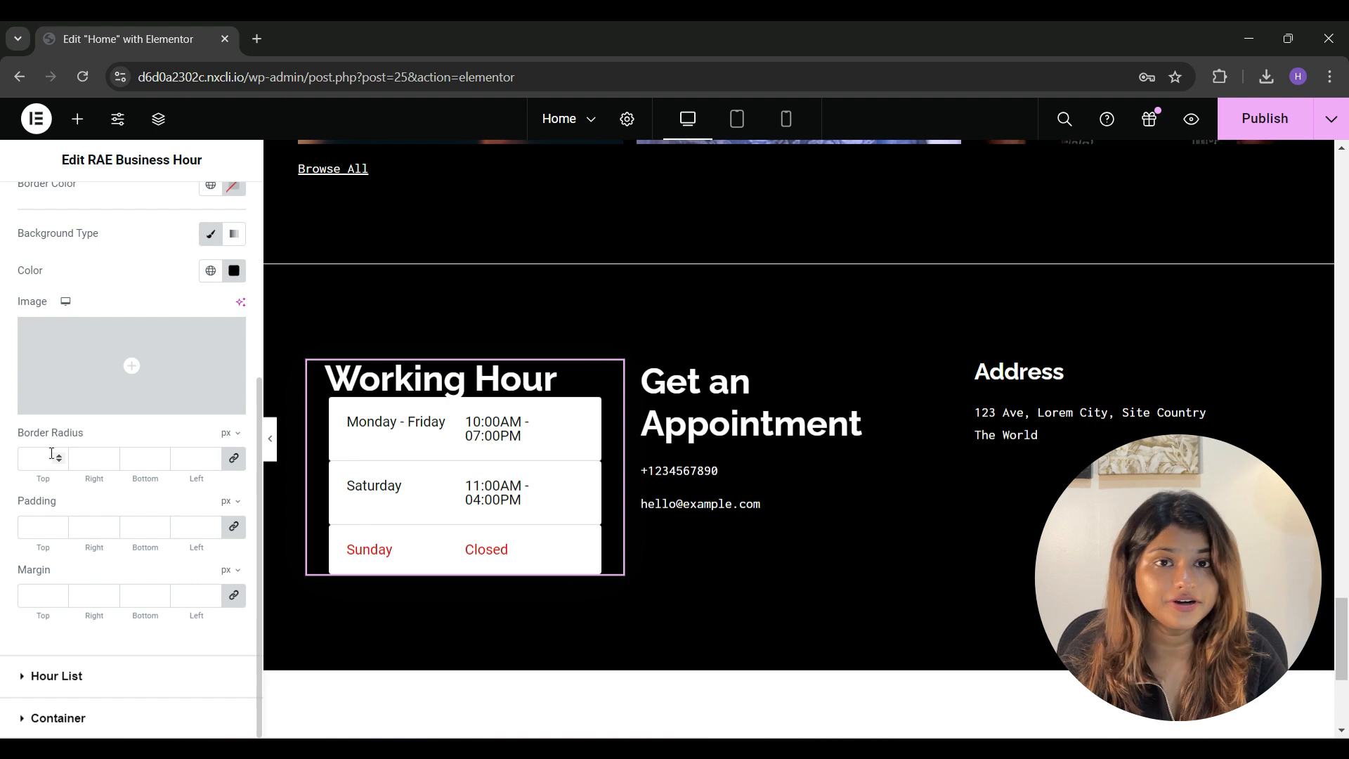
pyautogui.click(34, 529)
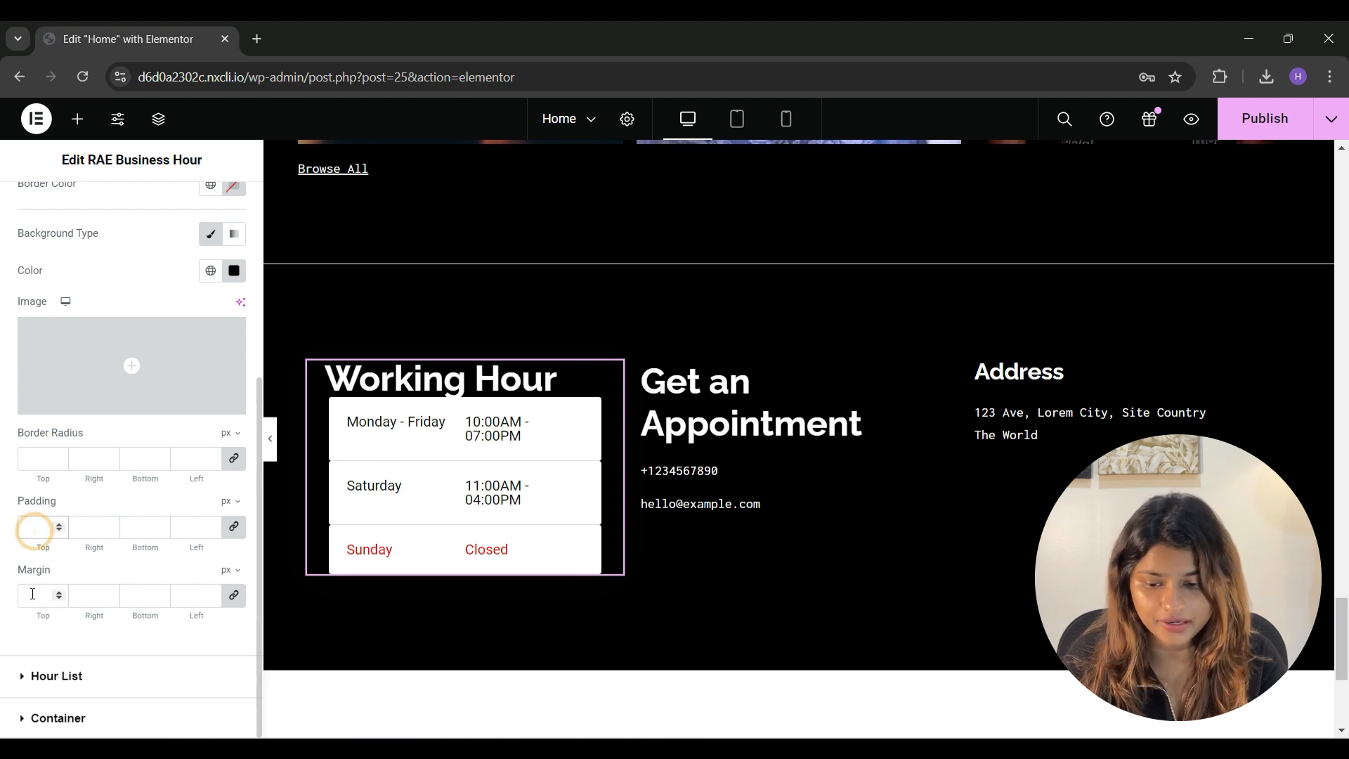
pyautogui.click(32, 593)
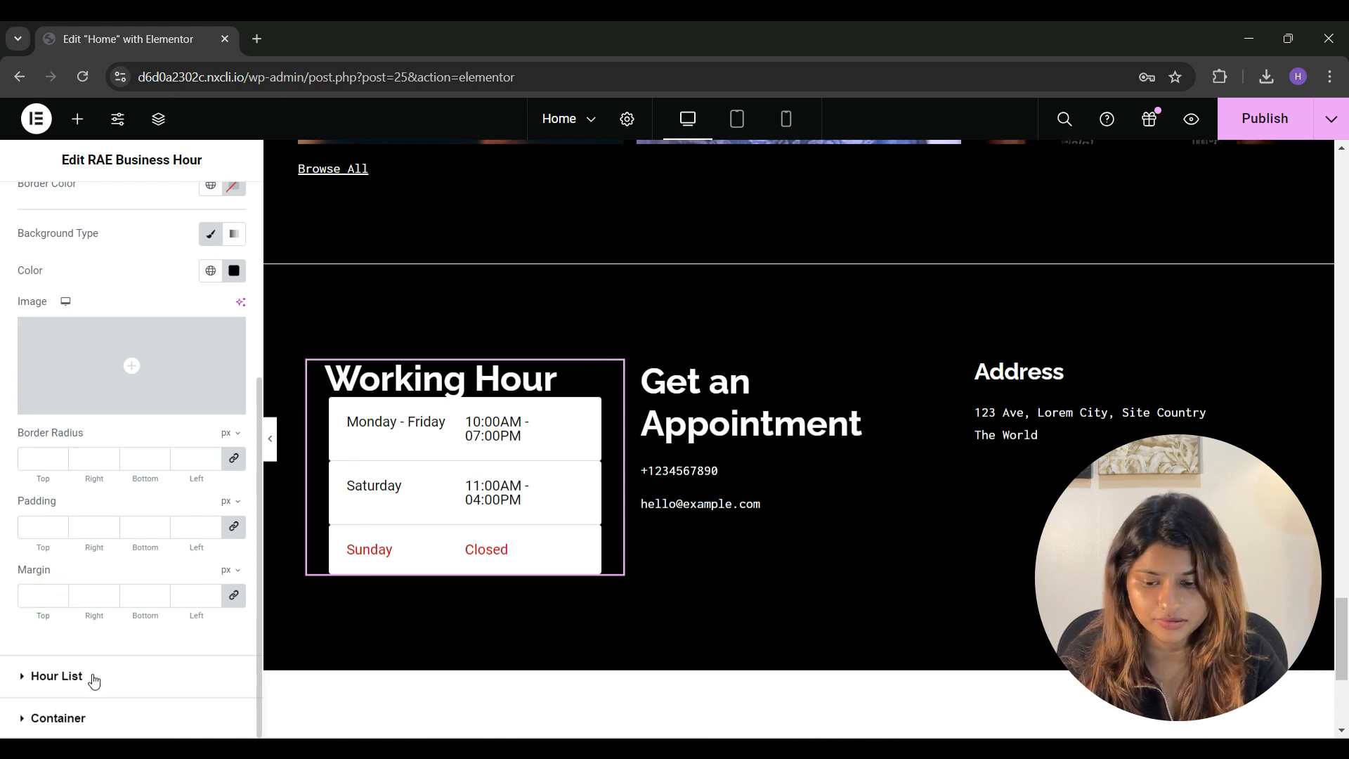
# Set the hour list's text color to white.
pyautogui.click(55, 265)
pyautogui.click(90, 309)
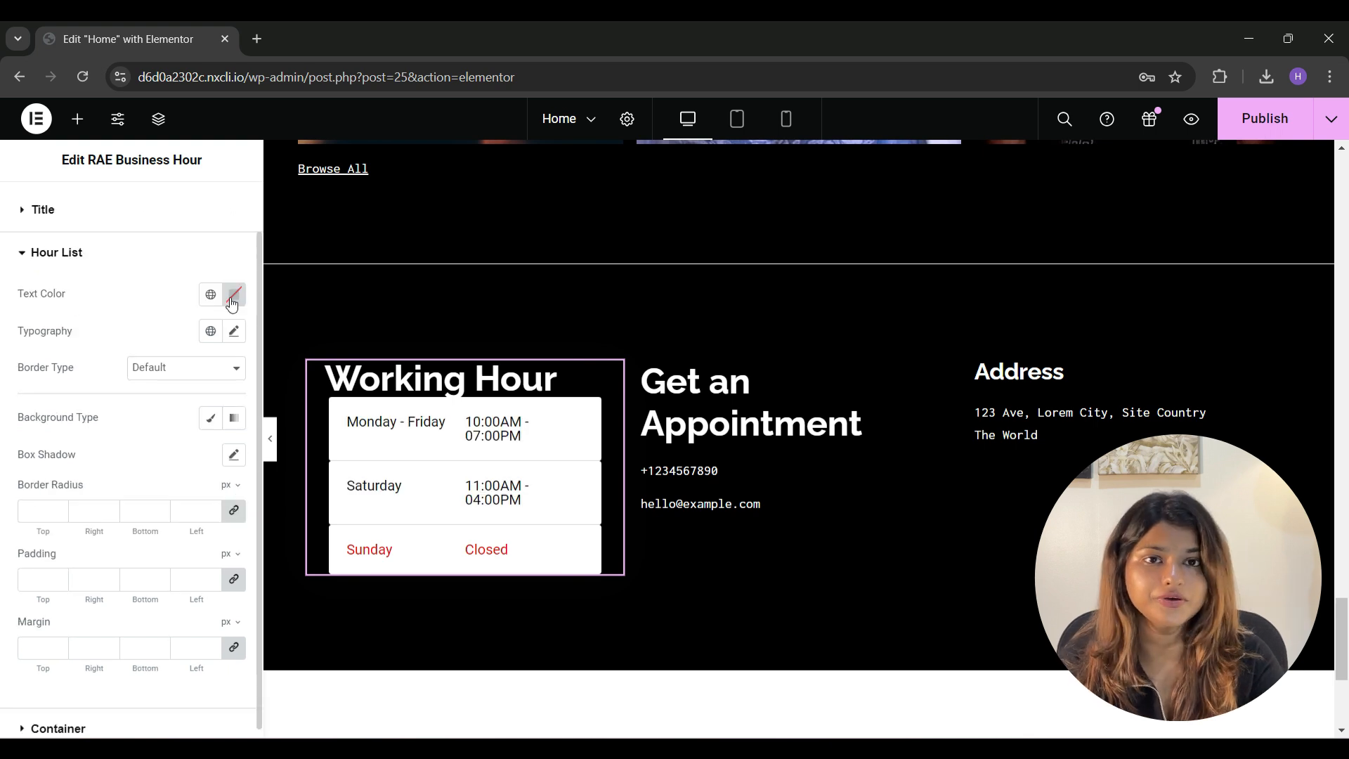
pyautogui.click(232, 303)
pyautogui.moveTo(180, 365); pyautogui.dragTo(132, 365)
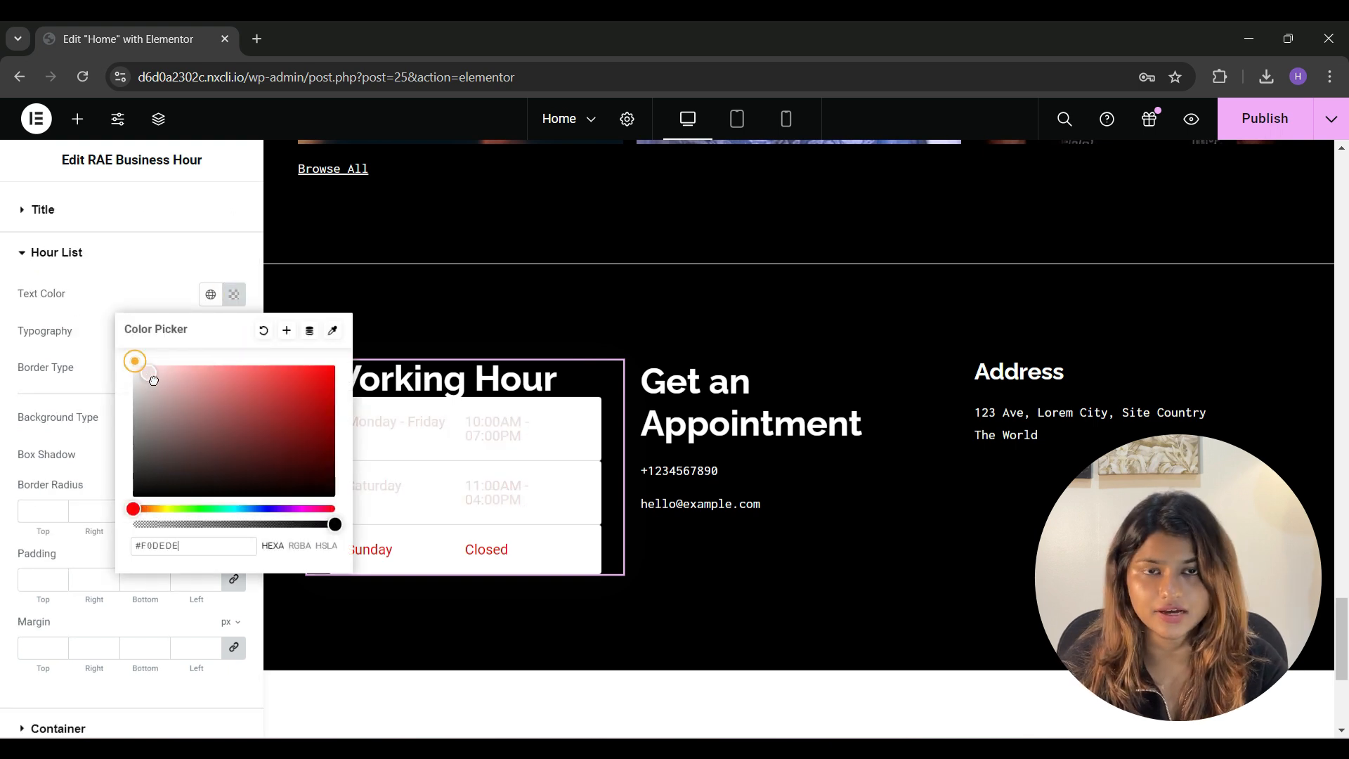
pyautogui.click(127, 285)
pyautogui.click(108, 303)
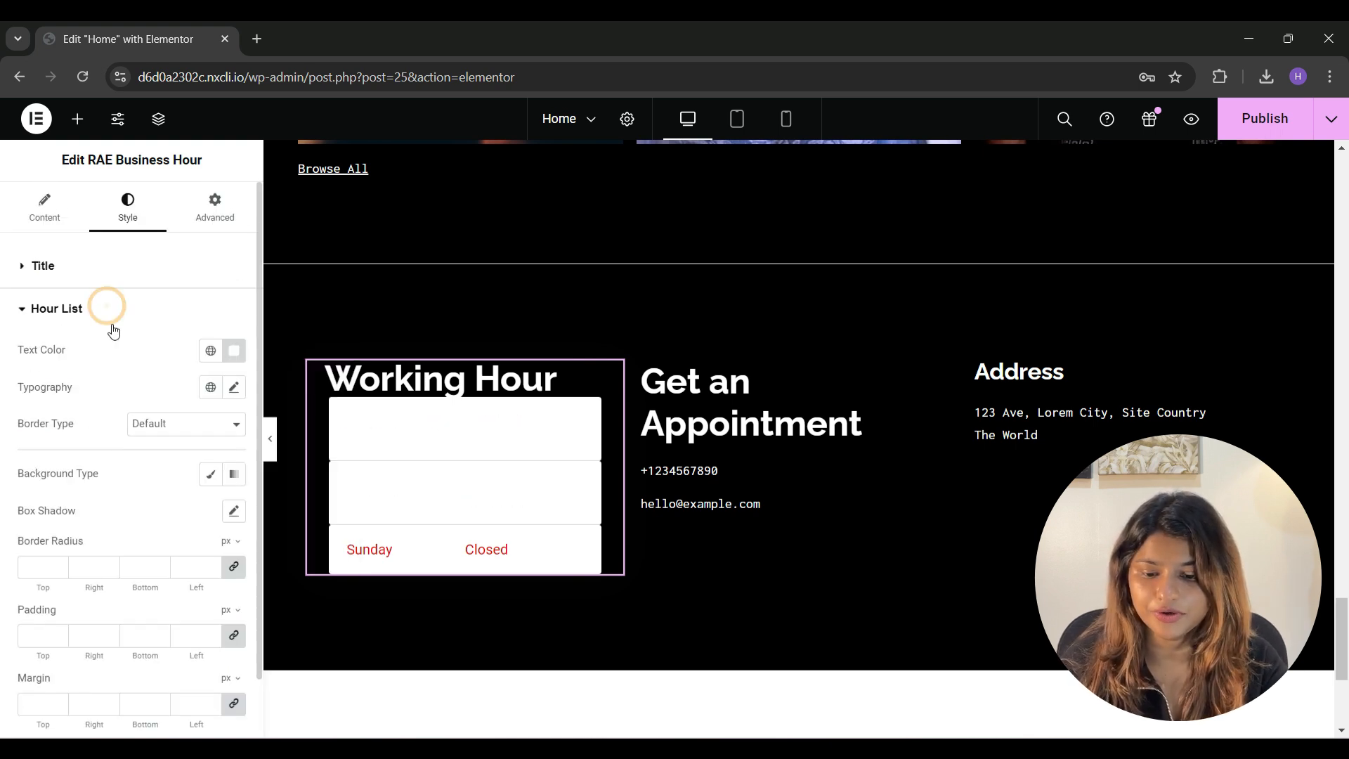
# Set the hour list's typography to the Inconsolata family at 16 px with a line height of 1.2 px.
pyautogui.click(234, 319)
pyautogui.click(172, 402)
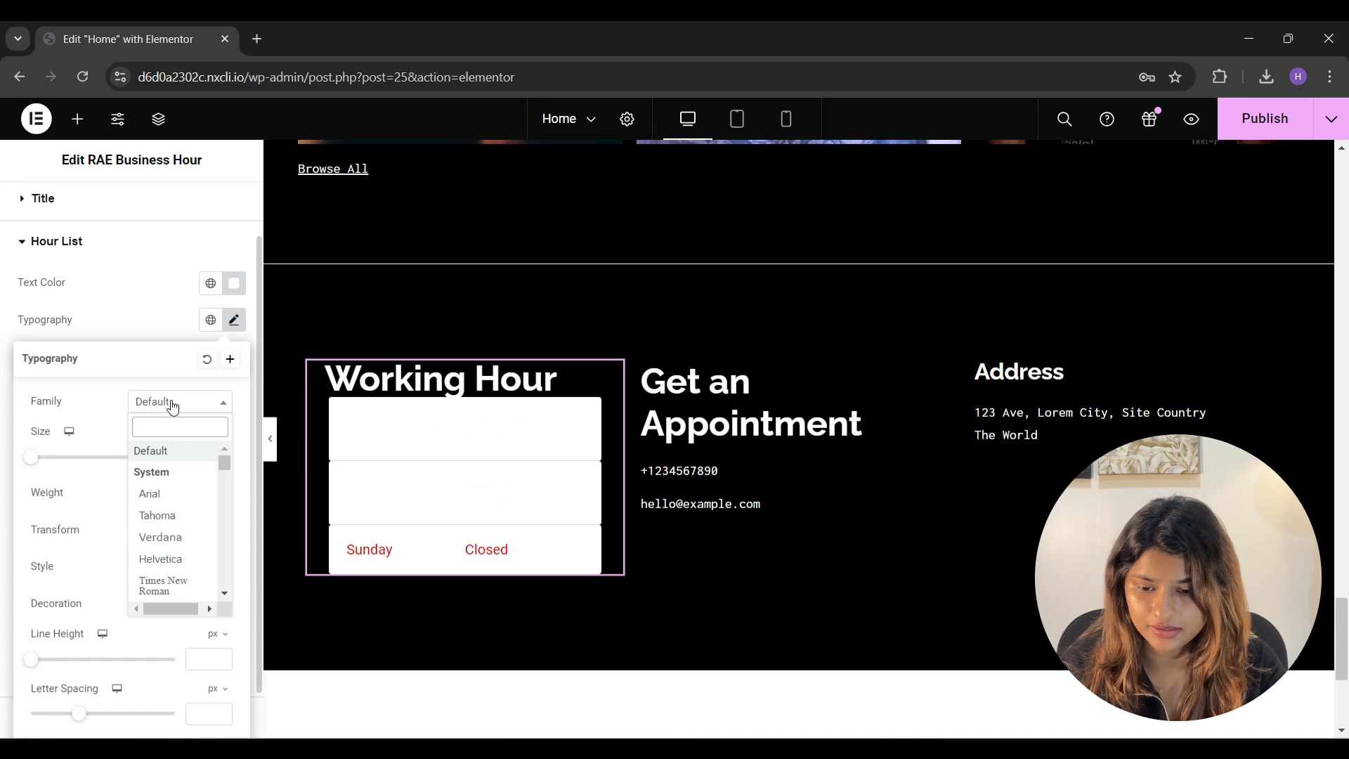
pyautogui.write('incon')
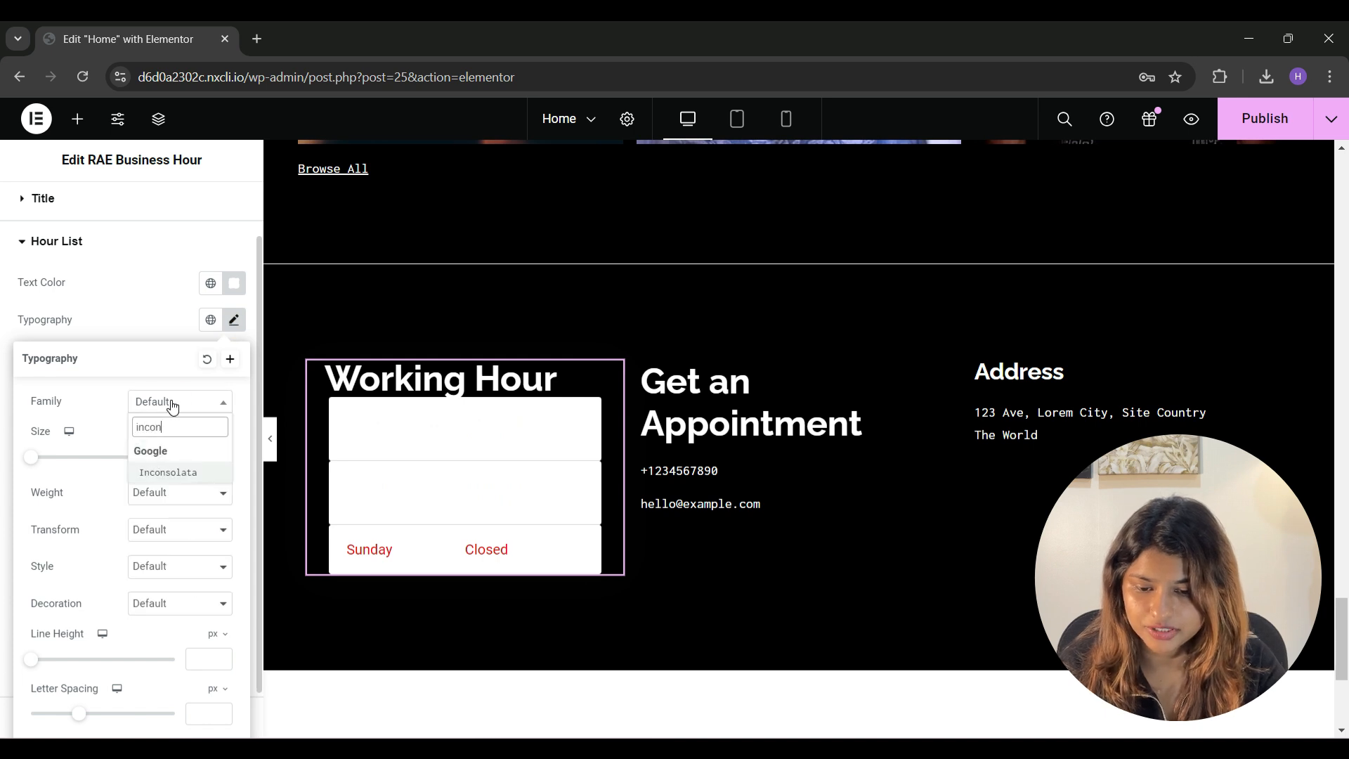
pyautogui.click(156, 472)
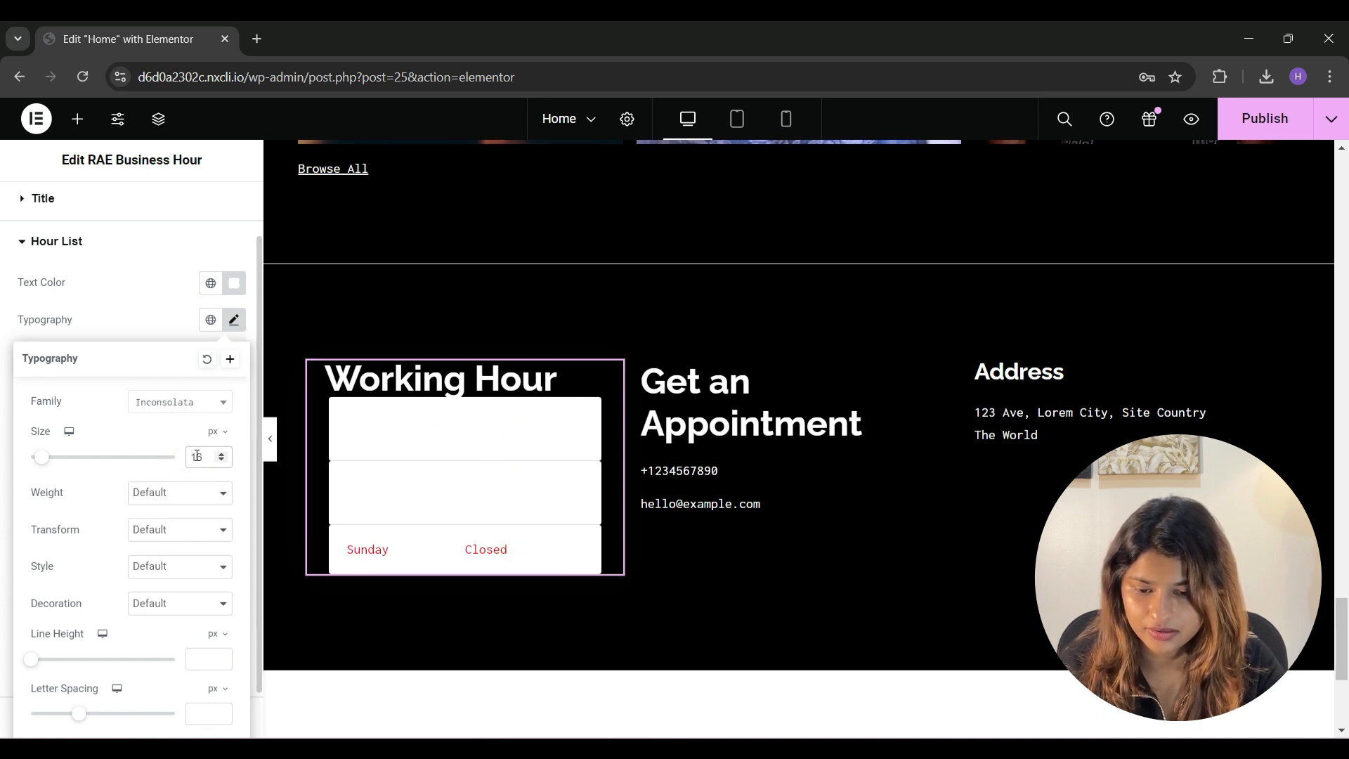
pyautogui.scroll(-1, 169, 598)
pyautogui.click(210, 605)
pyautogui.write('1.2')
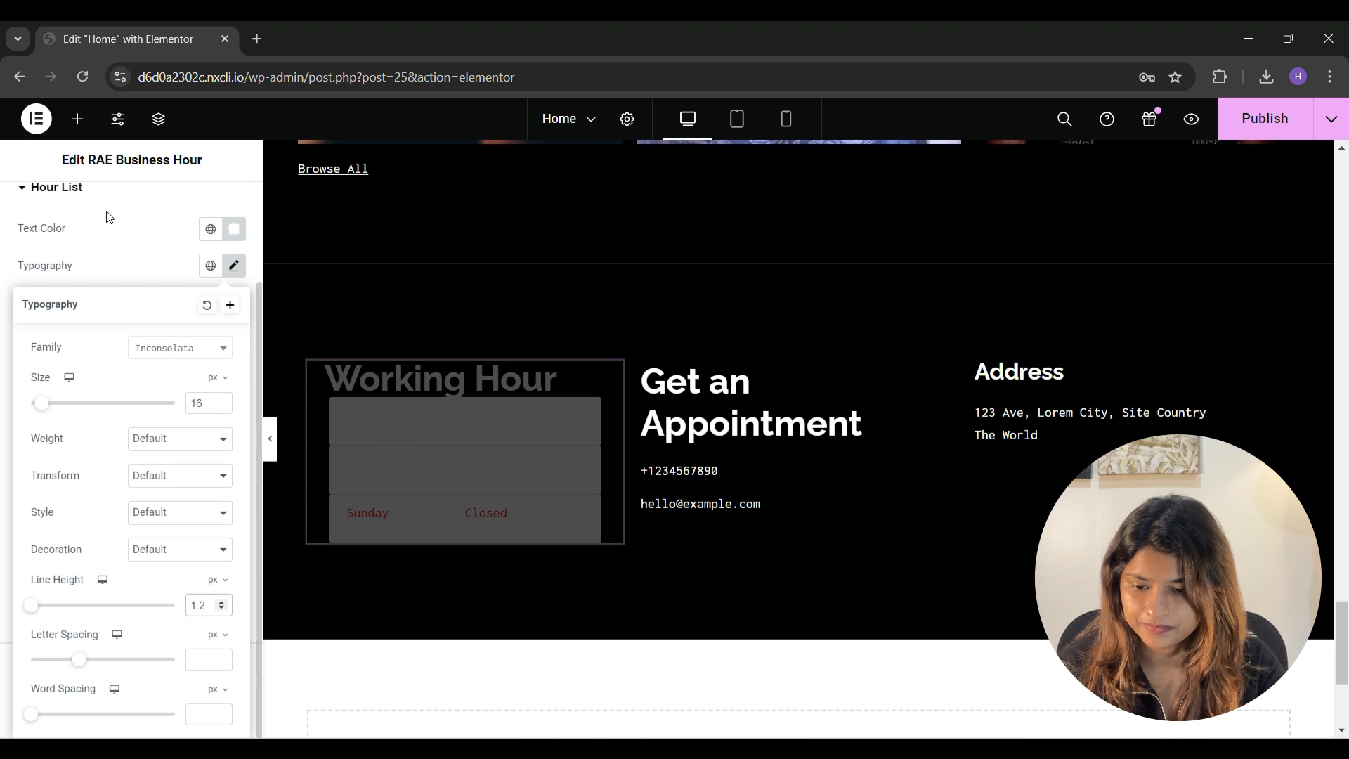
pyautogui.click(126, 266)
pyautogui.click(163, 307)
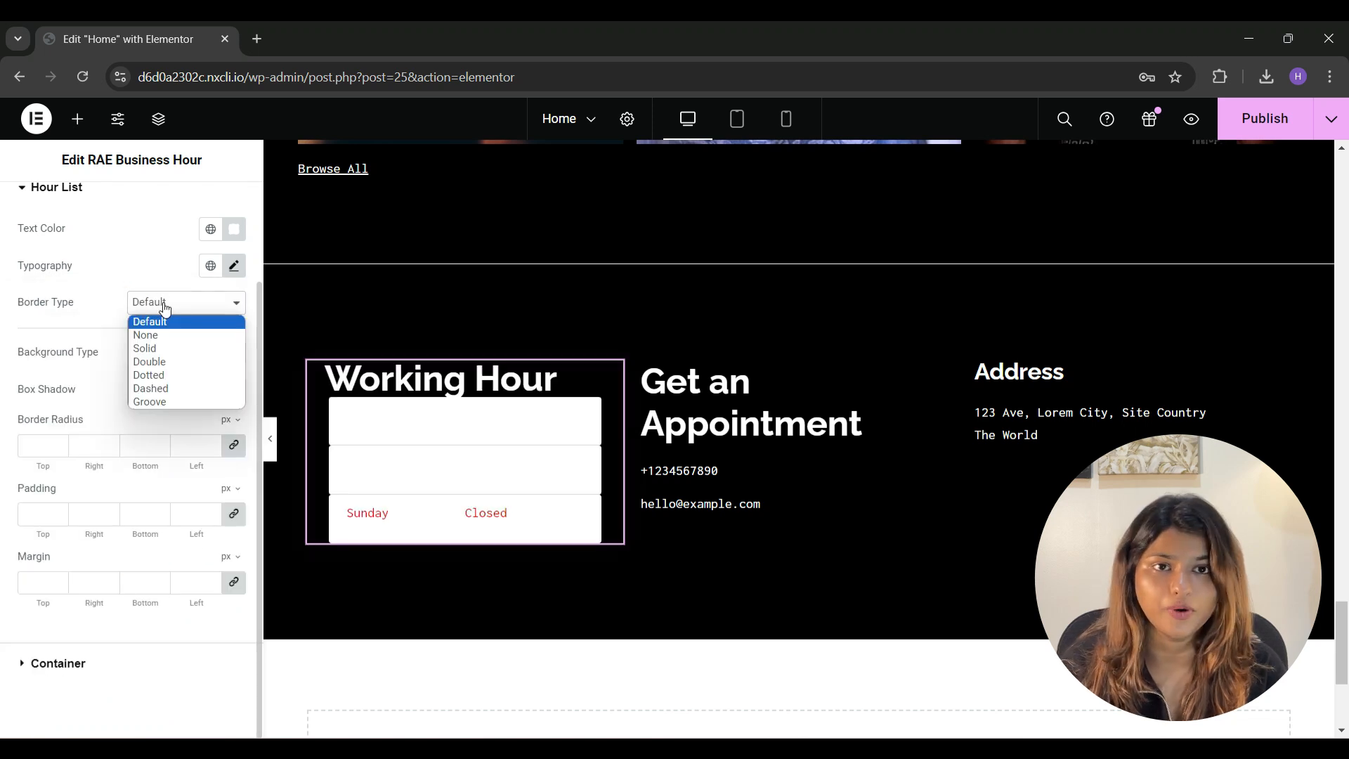
pyautogui.click(164, 307)
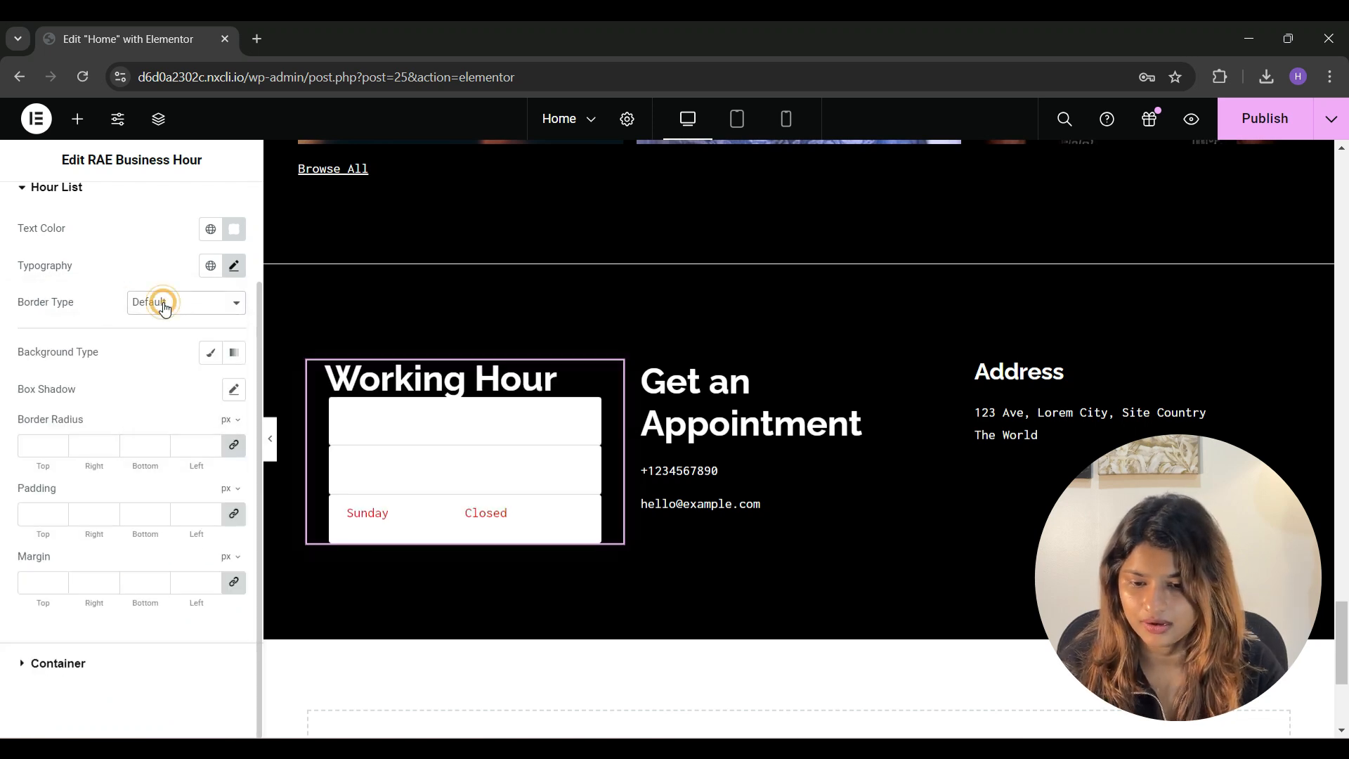
# Apply a gradient background to the hour list with the first color located at 36% and the second color at 47%.
pyautogui.click(234, 359)
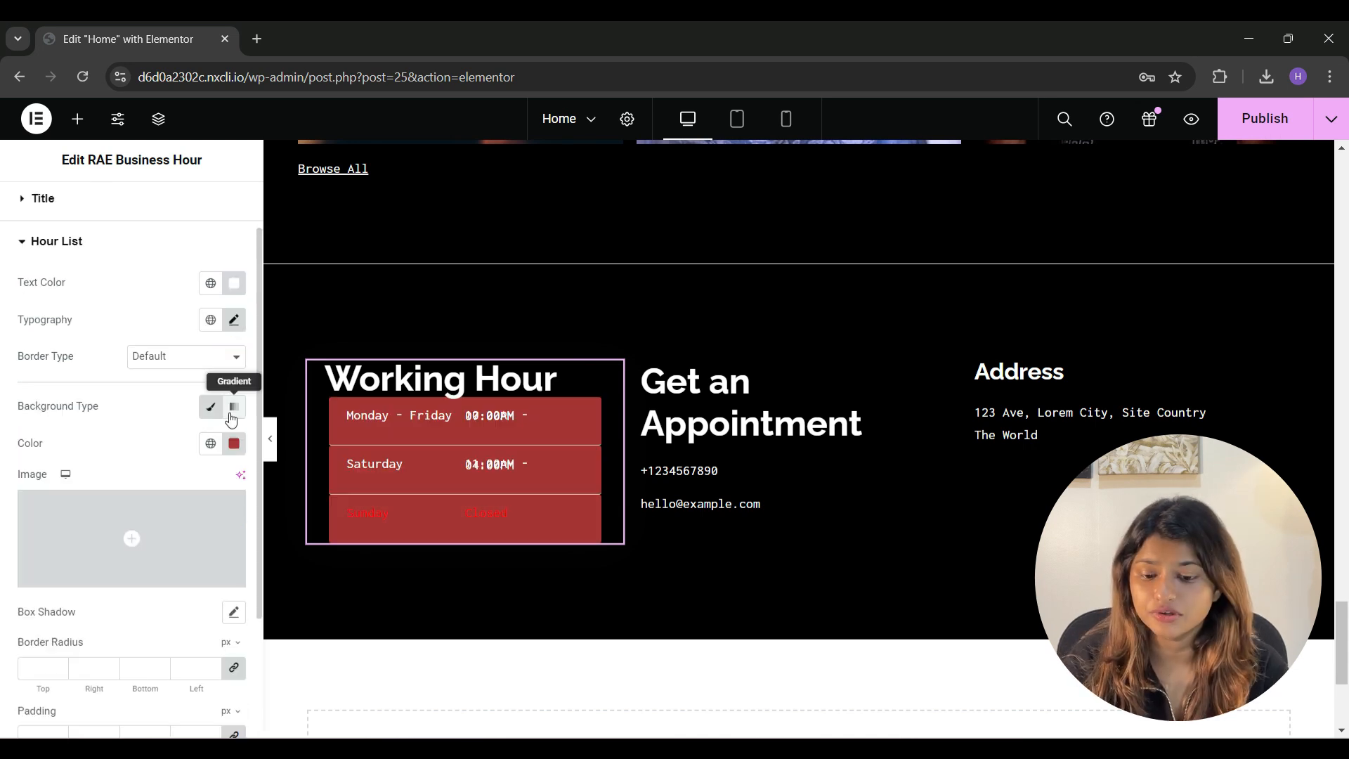
pyautogui.click(230, 413)
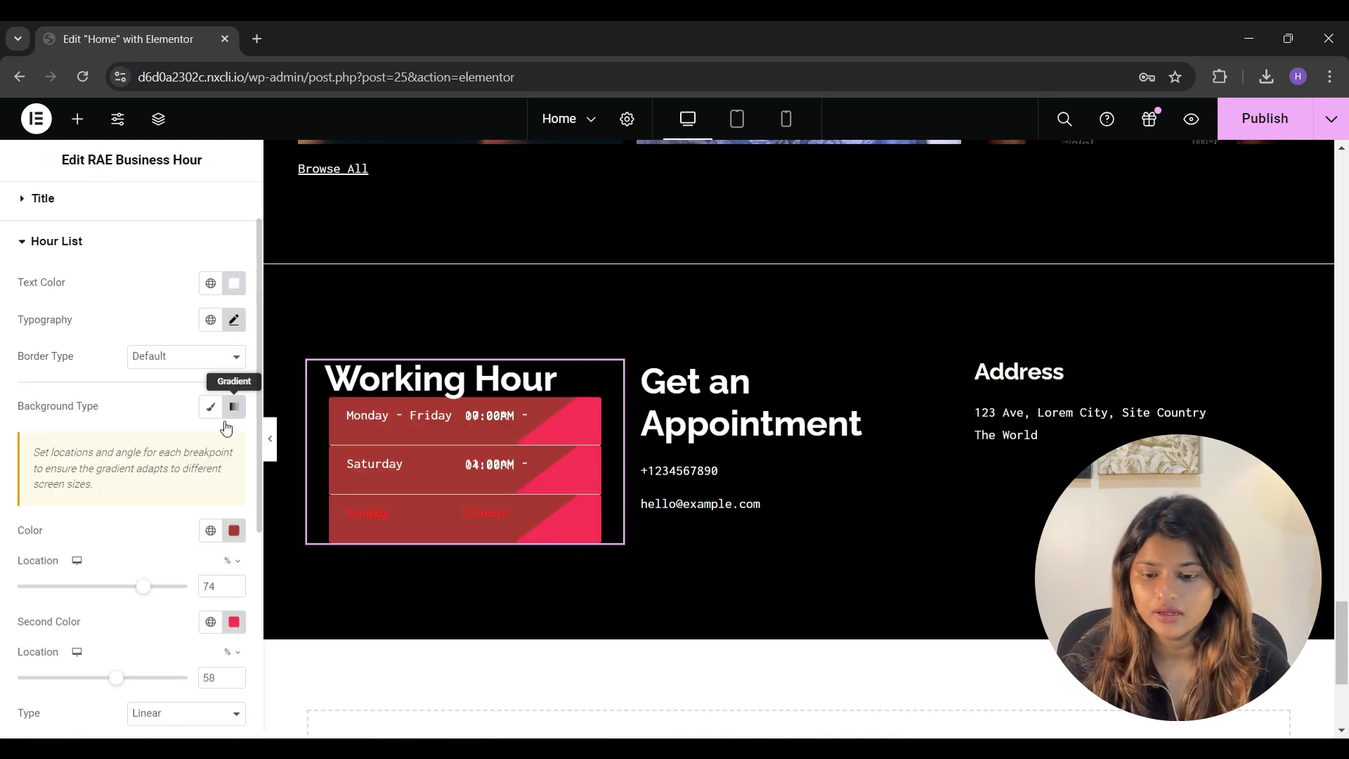
pyautogui.scroll(-1, 168, 546)
pyautogui.scroll(-2, 169, 546)
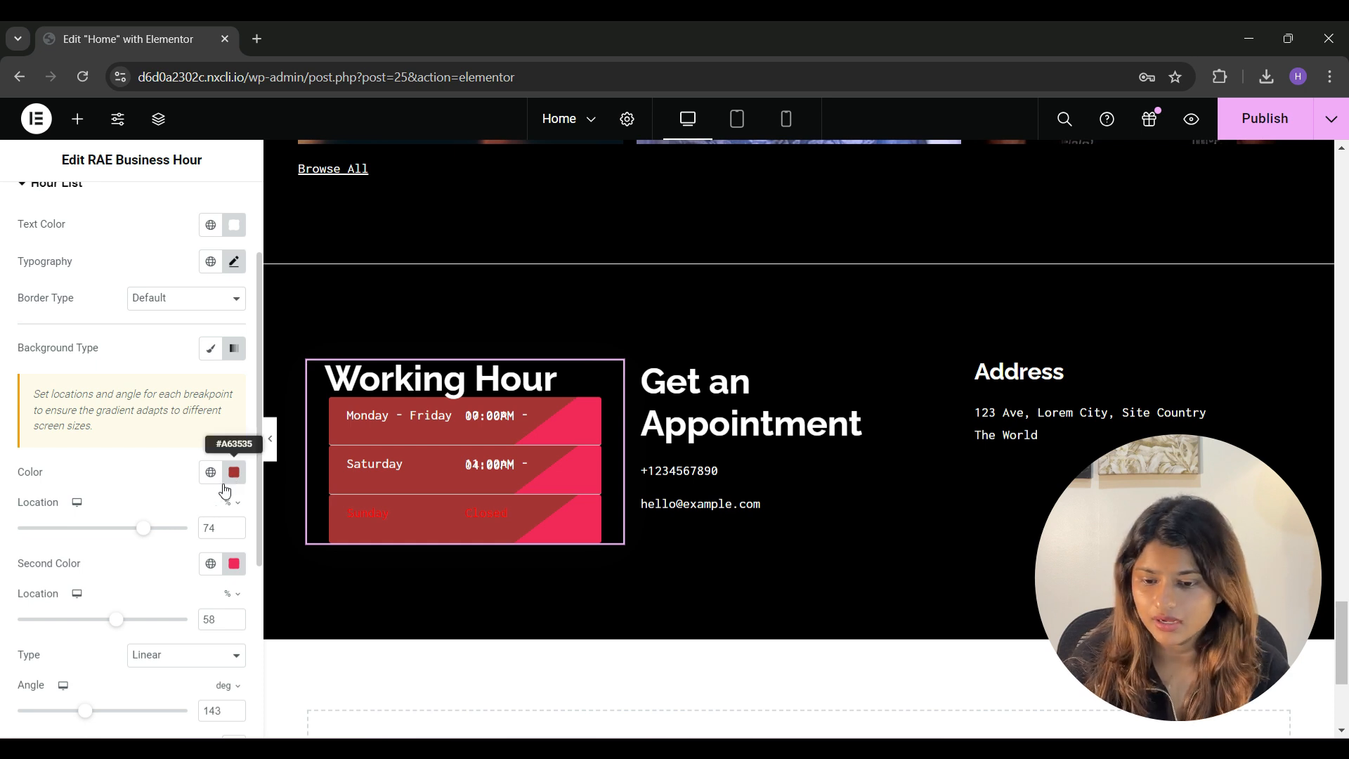
pyautogui.moveTo(141, 532); pyautogui.dragTo(76, 536)
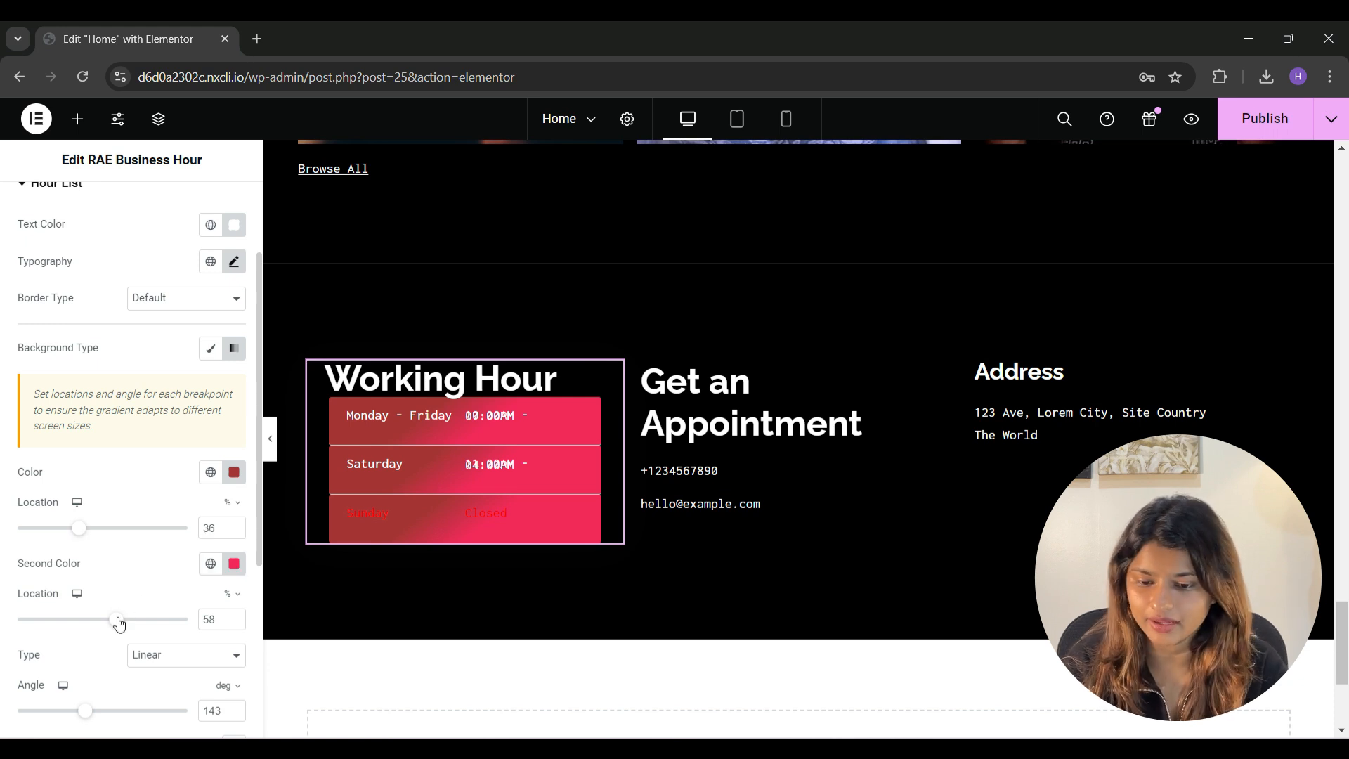
pyautogui.moveTo(119, 625)
pyautogui.mouseDown()
pyautogui.moveTo(141, 629)
pyautogui.moveTo(101, 633)
pyautogui.mouseUp()
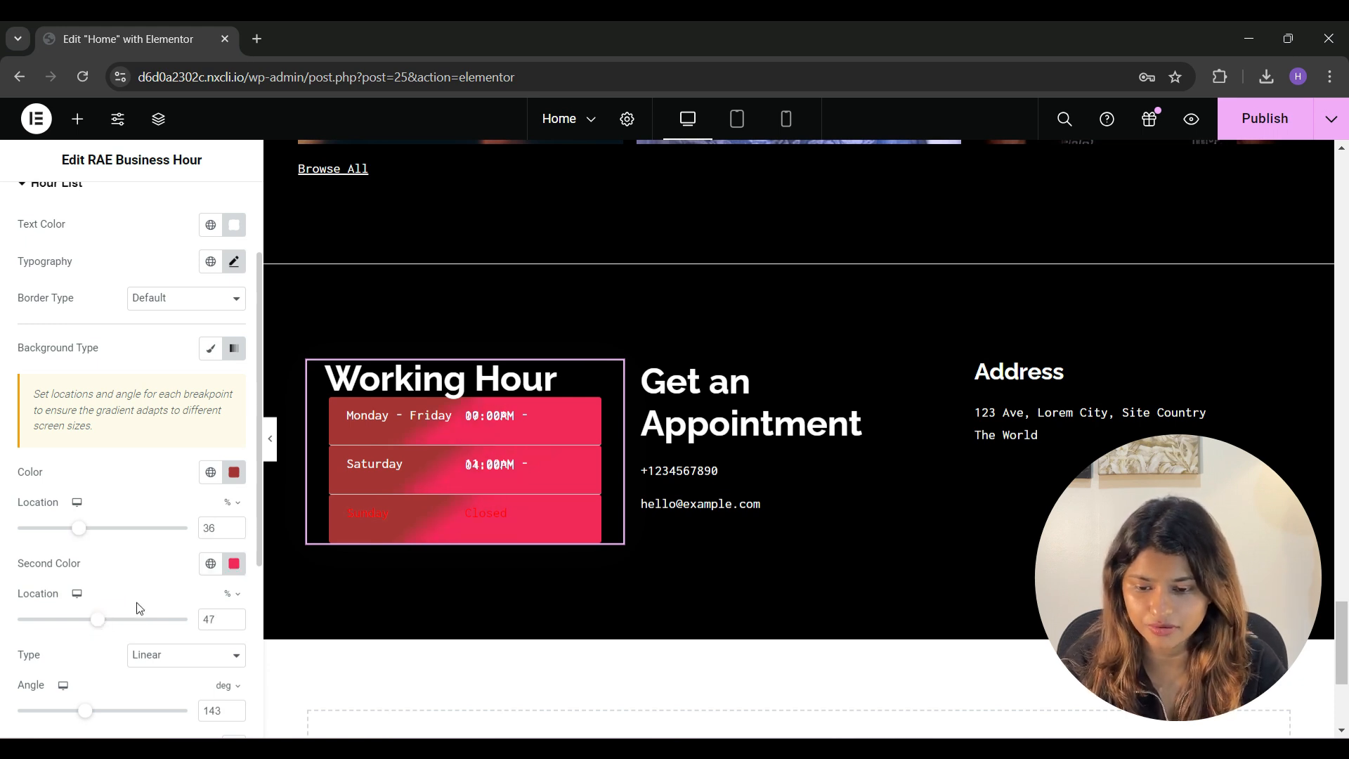
# Keep the hour list's gradient type as Linear and set its angle to 299 degrees.
pyautogui.scroll(-2, 138, 601)
pyautogui.click(176, 503)
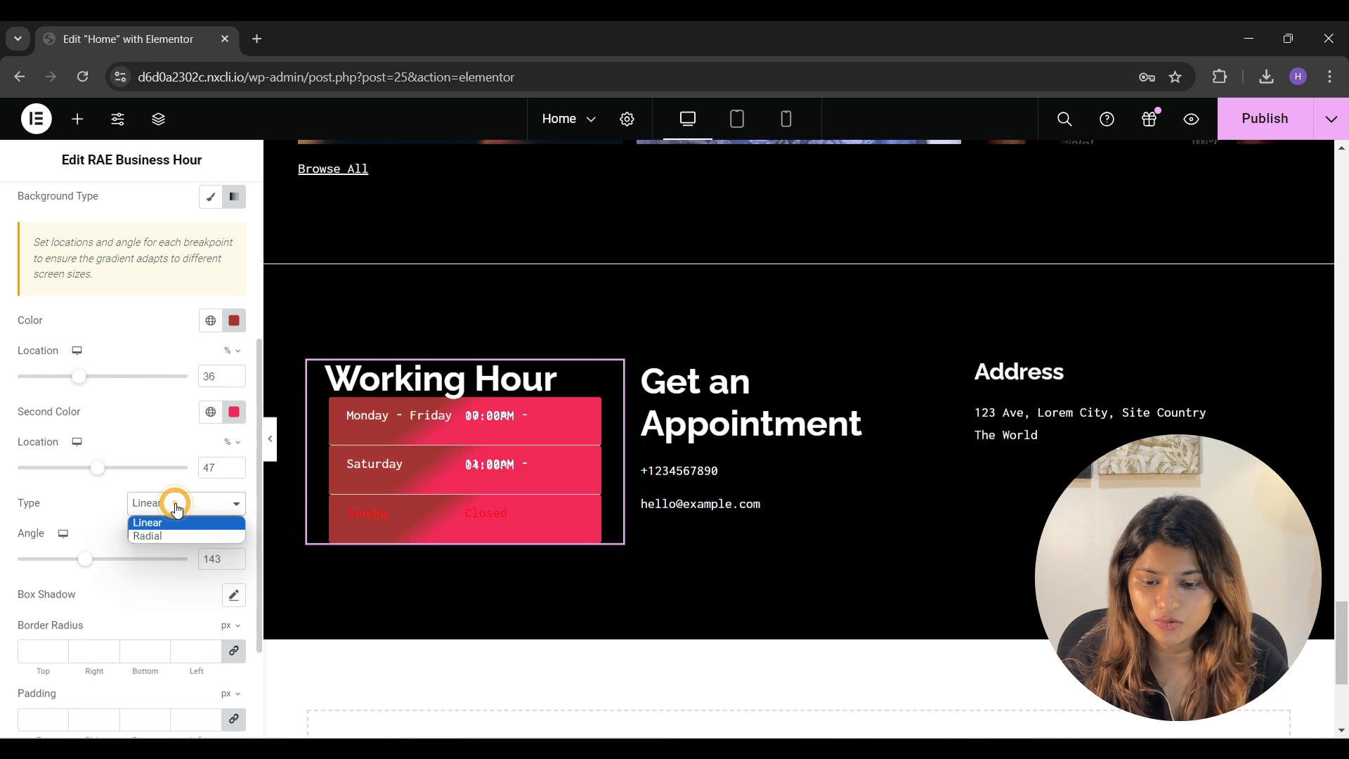
pyautogui.click(160, 439)
pyautogui.scroll(-1, 159, 439)
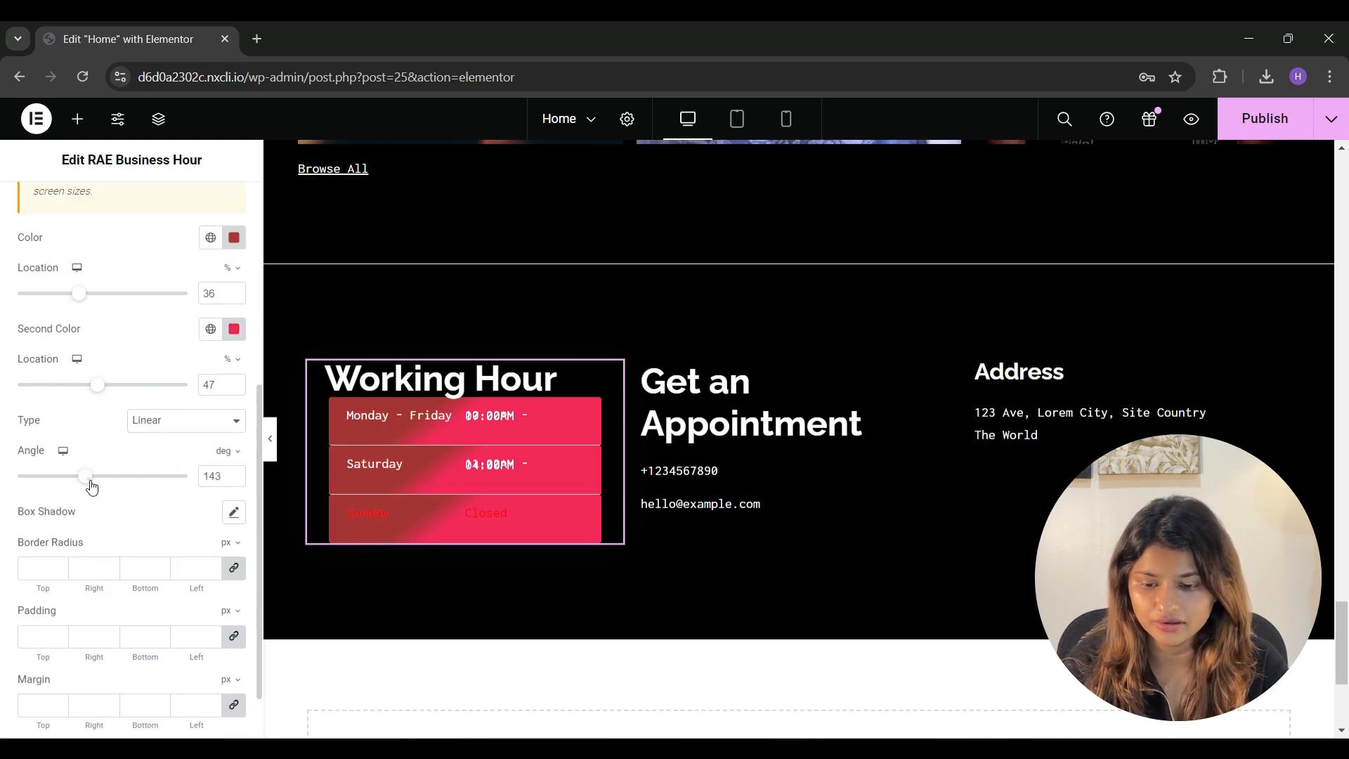
pyautogui.moveTo(89, 478); pyautogui.dragTo(162, 487)
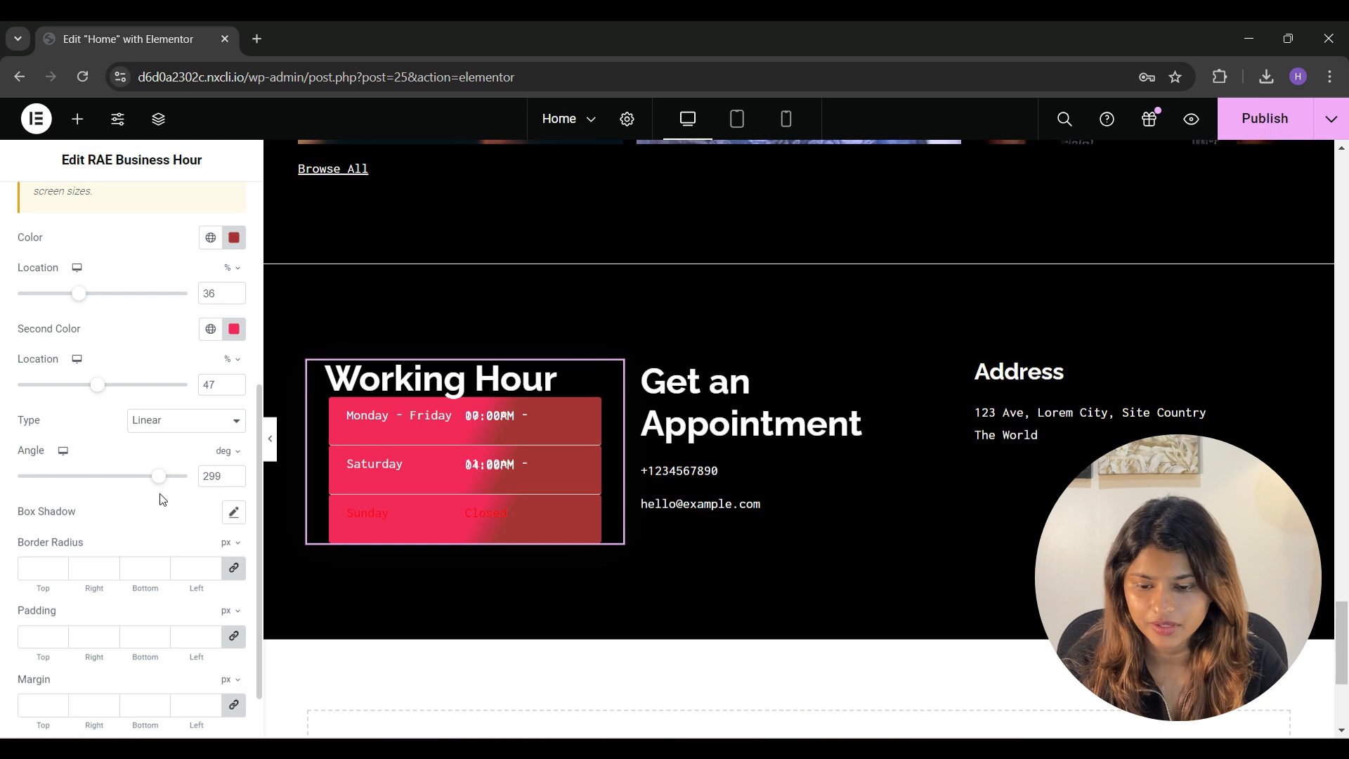
# Examine the hour list's box shadow options and its border radius and padding settings.
pyautogui.click(233, 513)
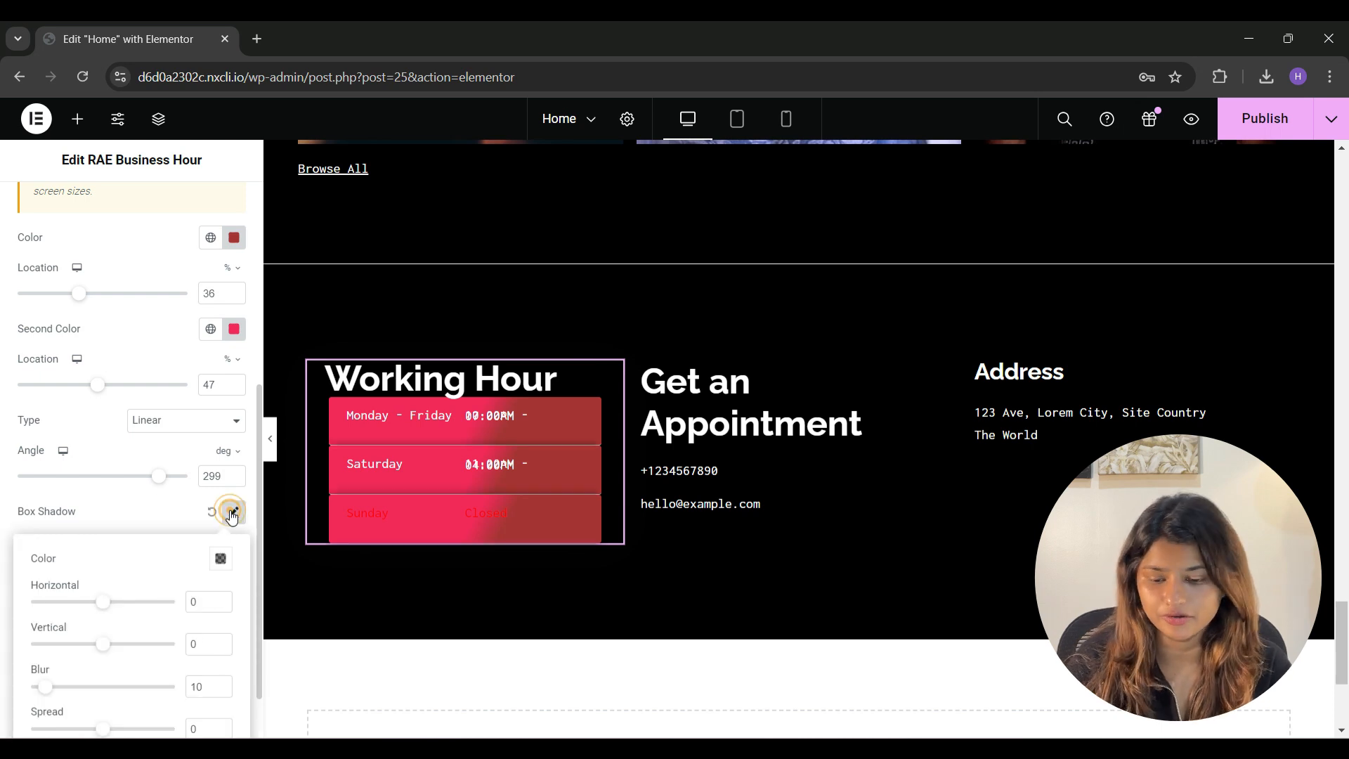
pyautogui.scroll(-1, 135, 584)
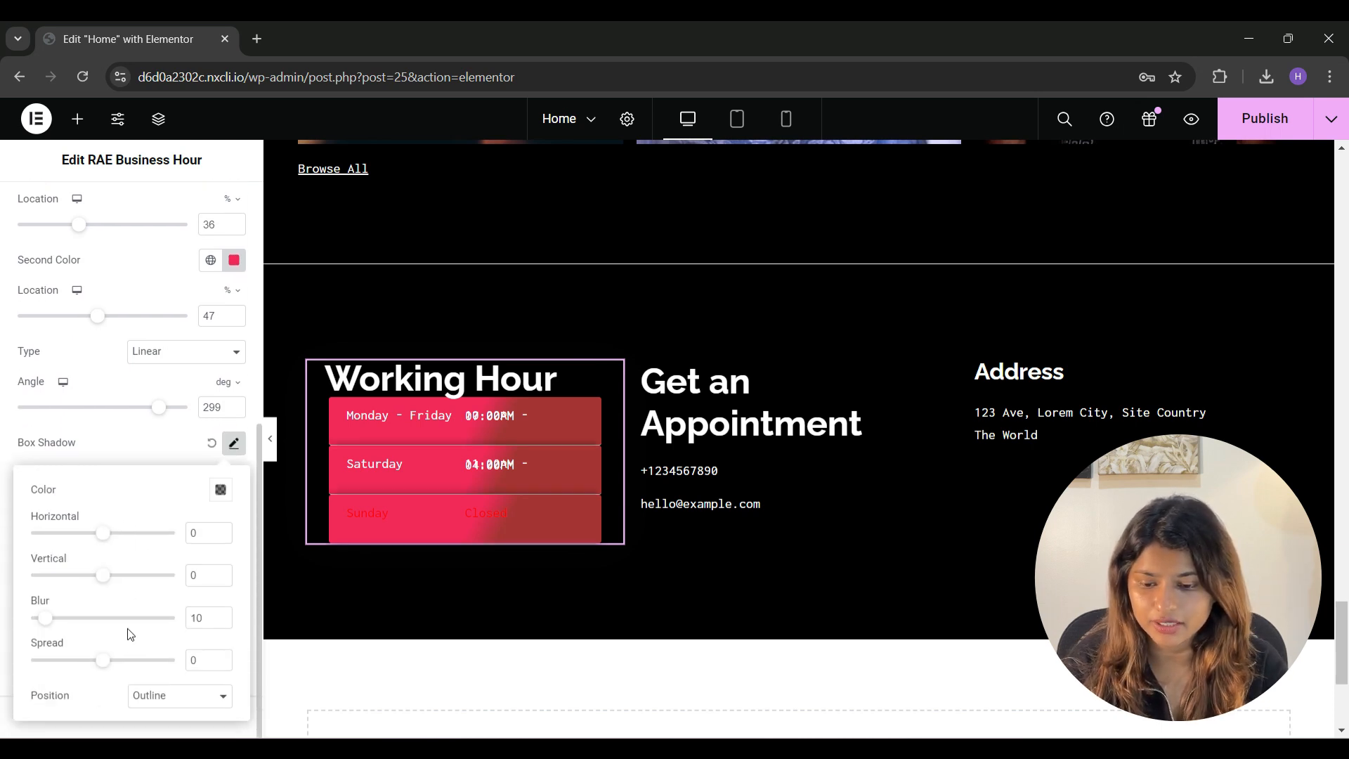
pyautogui.click(115, 451)
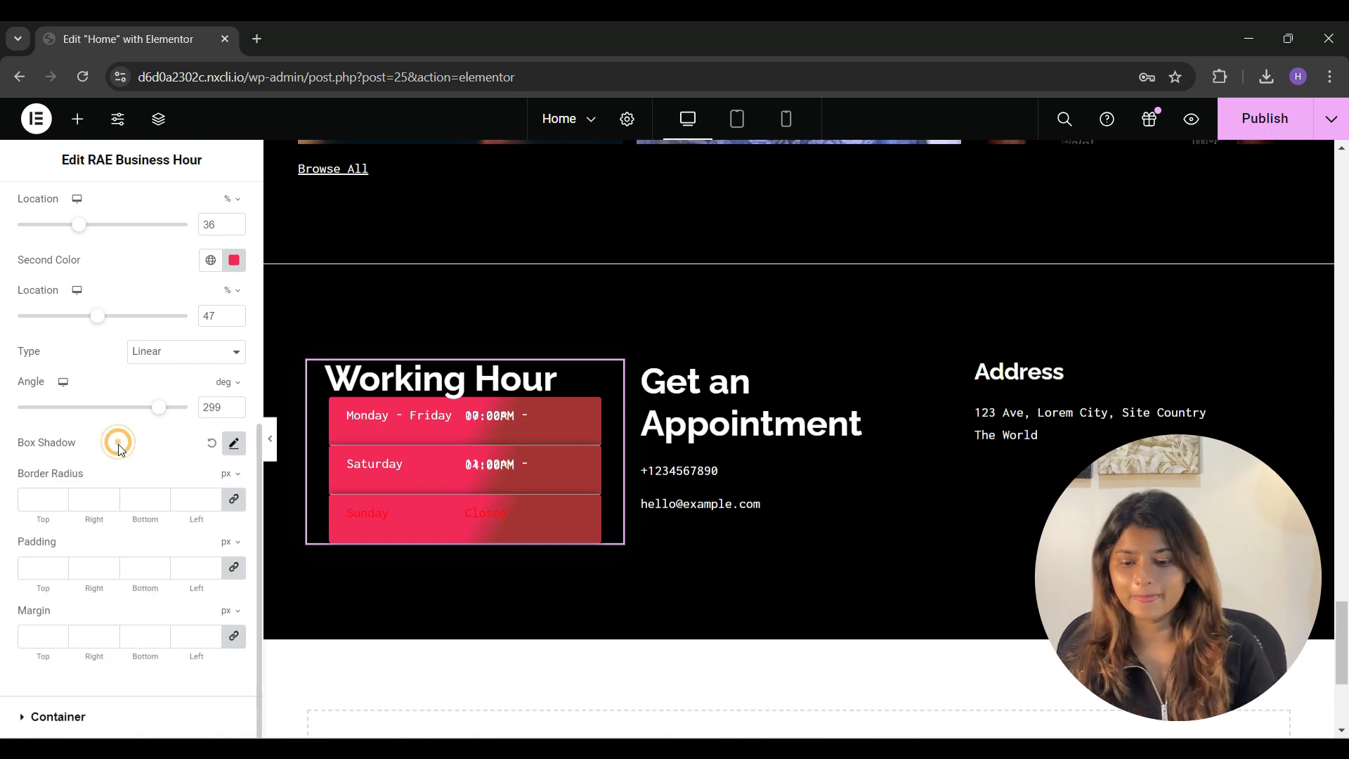
pyautogui.click(37, 498)
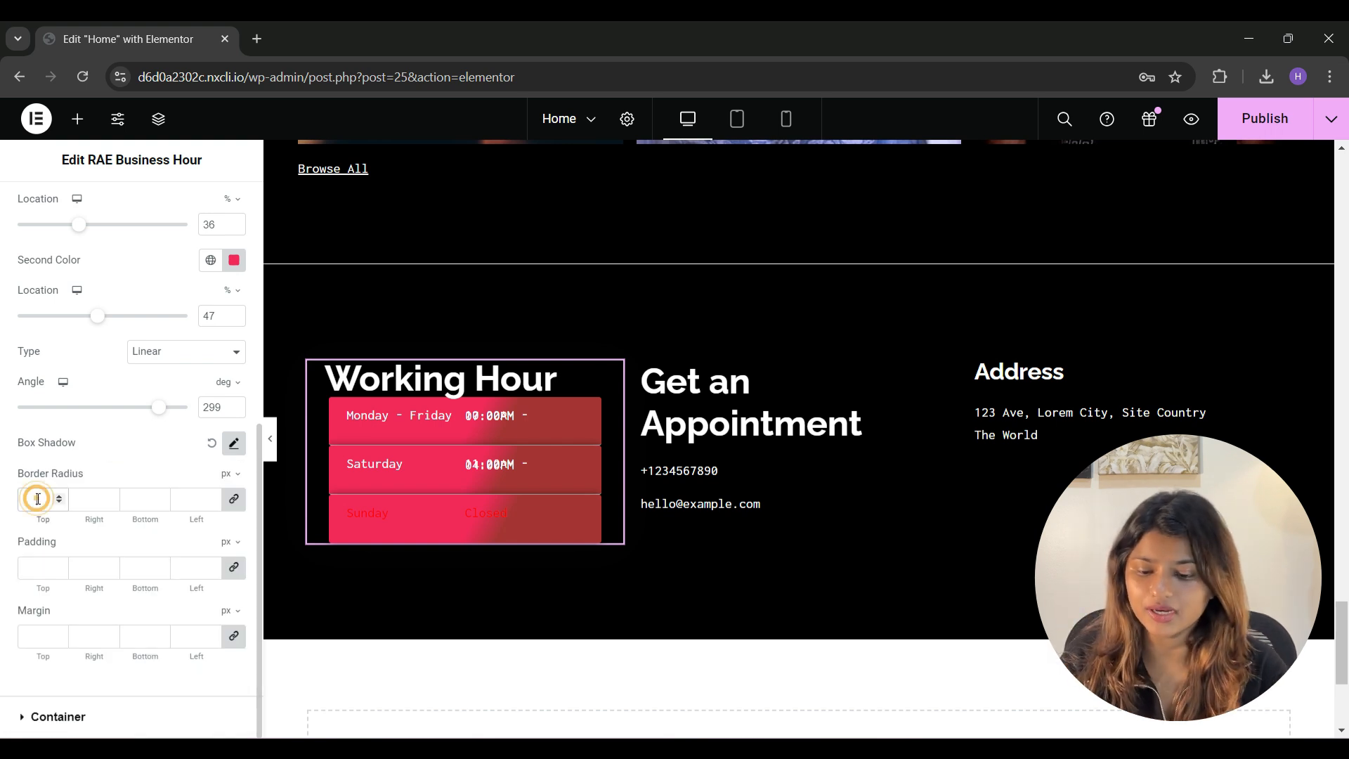
pyautogui.click(29, 568)
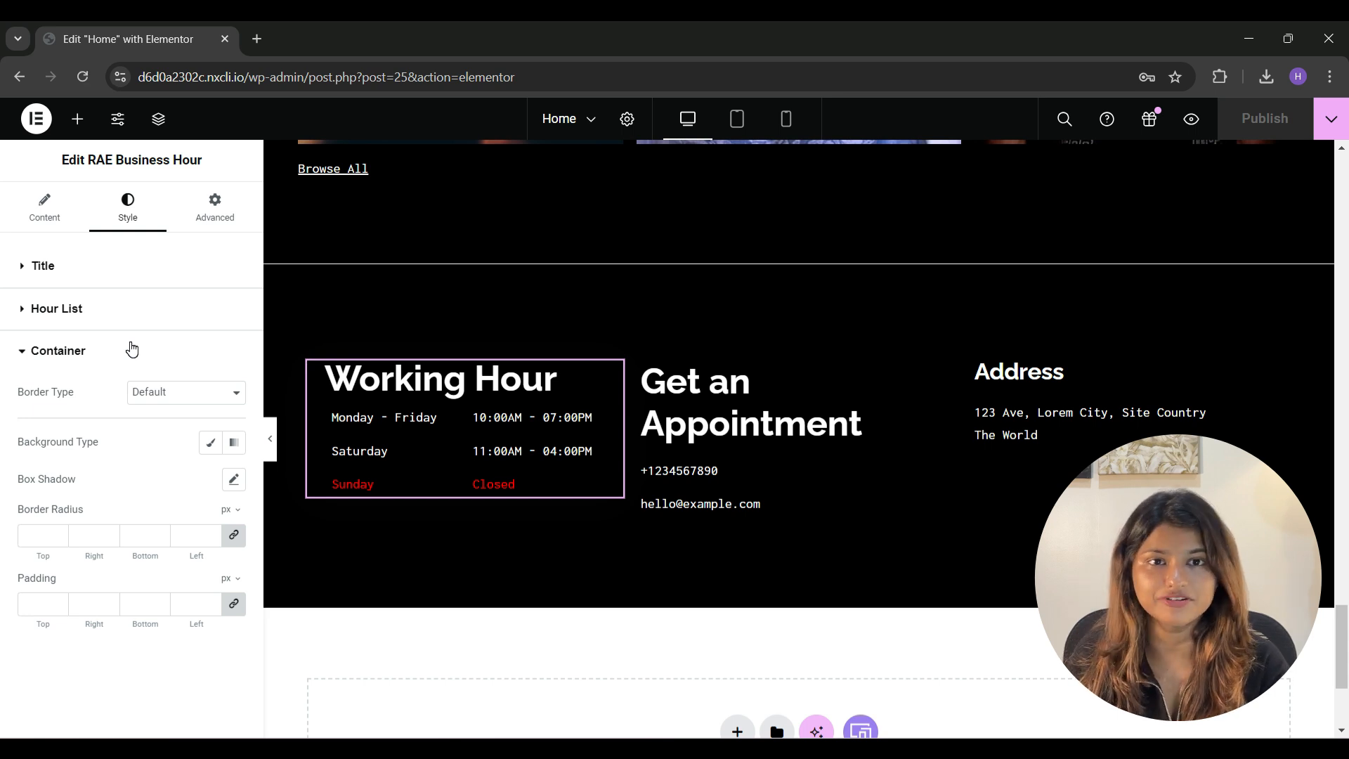
# Set the border type of the business hour widget's container to Solid.
pyautogui.click(182, 399)
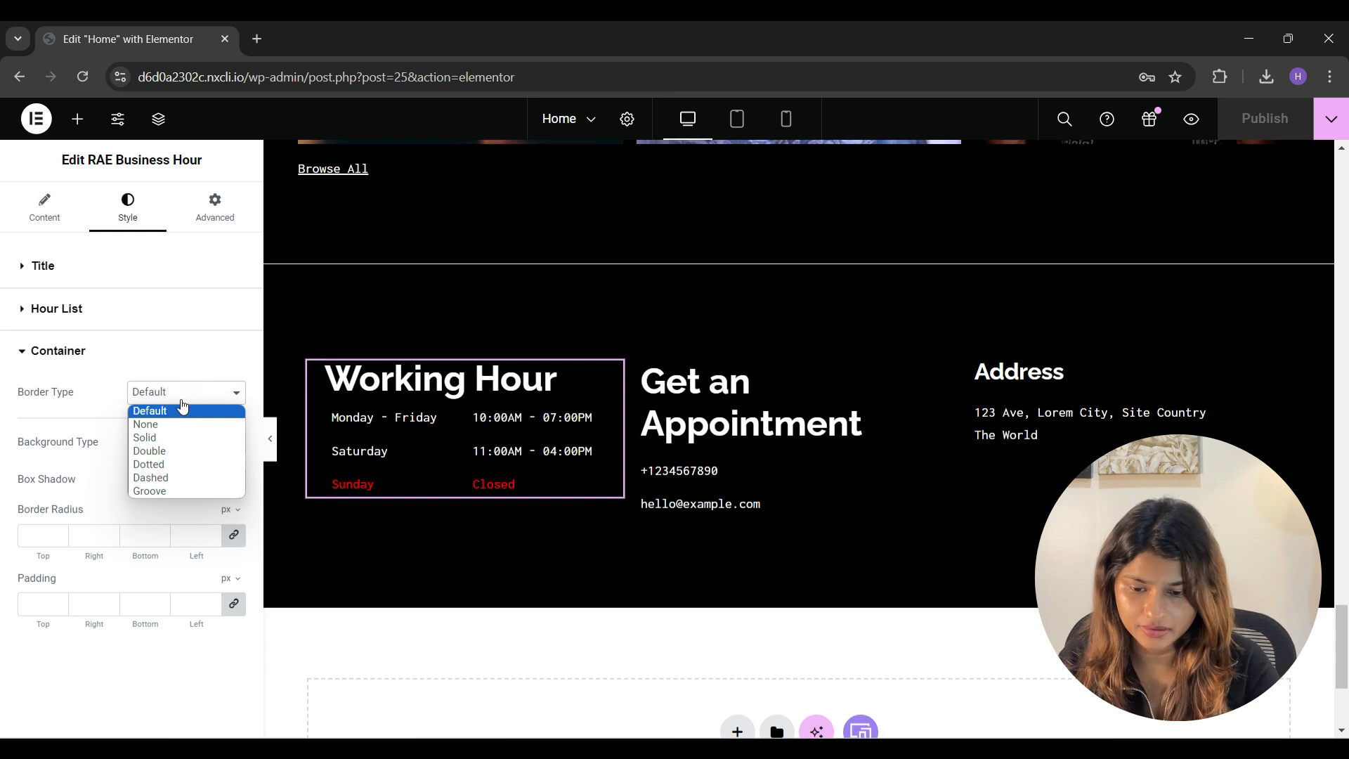
pyautogui.click(153, 437)
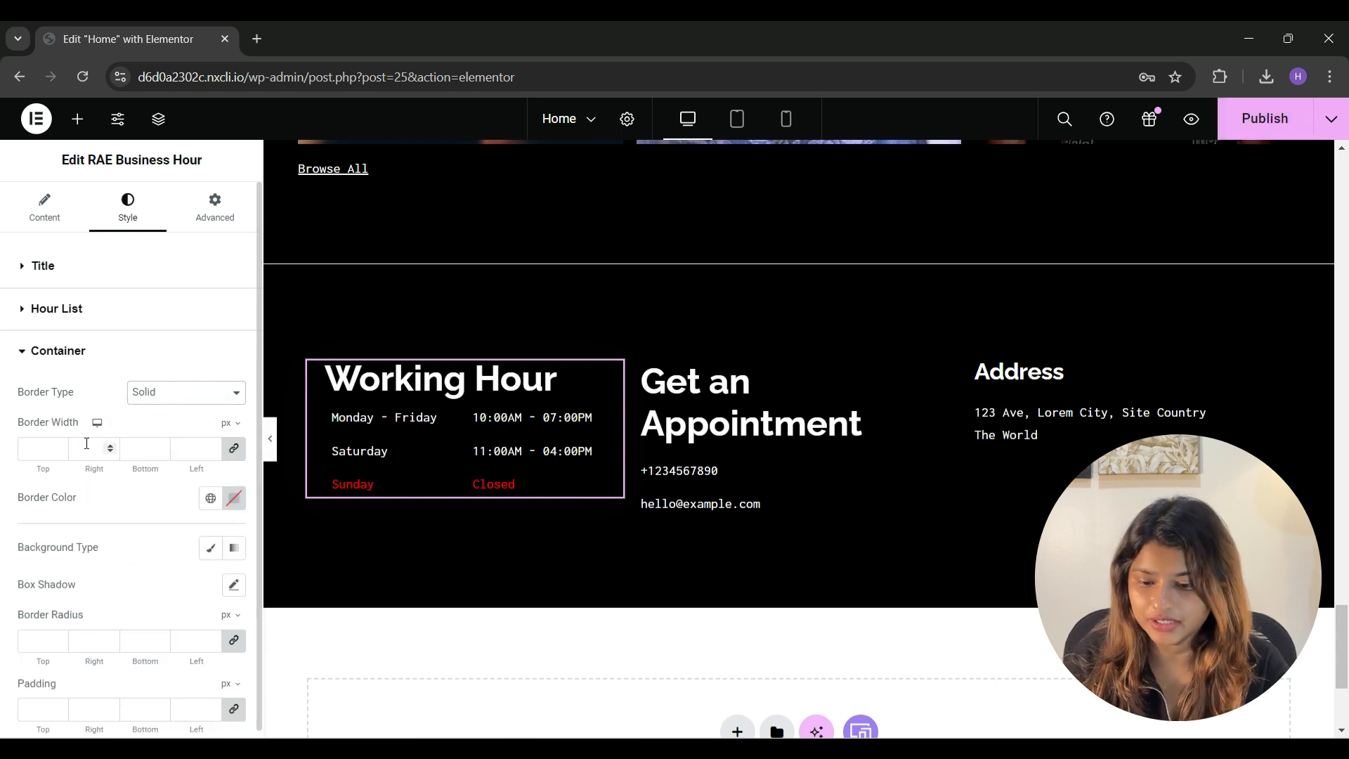
pyautogui.click(31, 459)
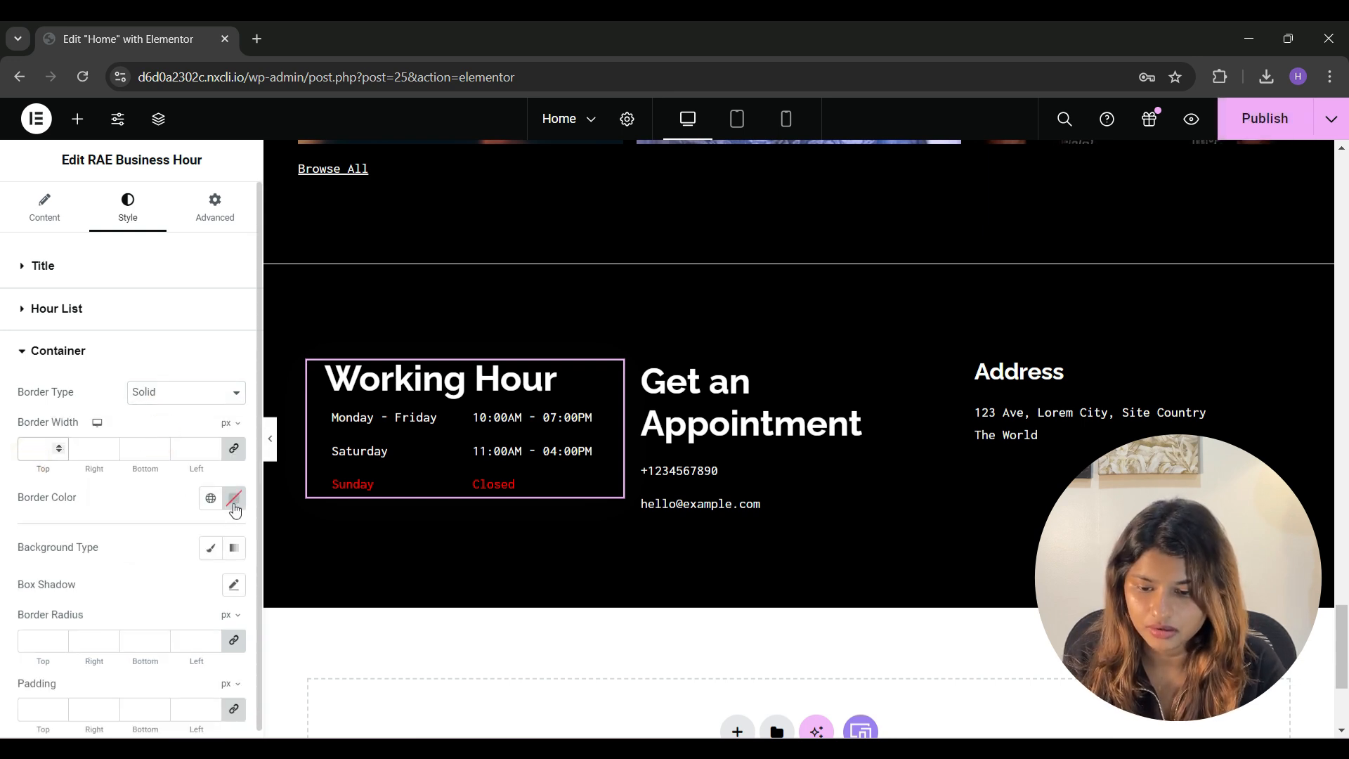
pyautogui.scroll(-1, 151, 572)
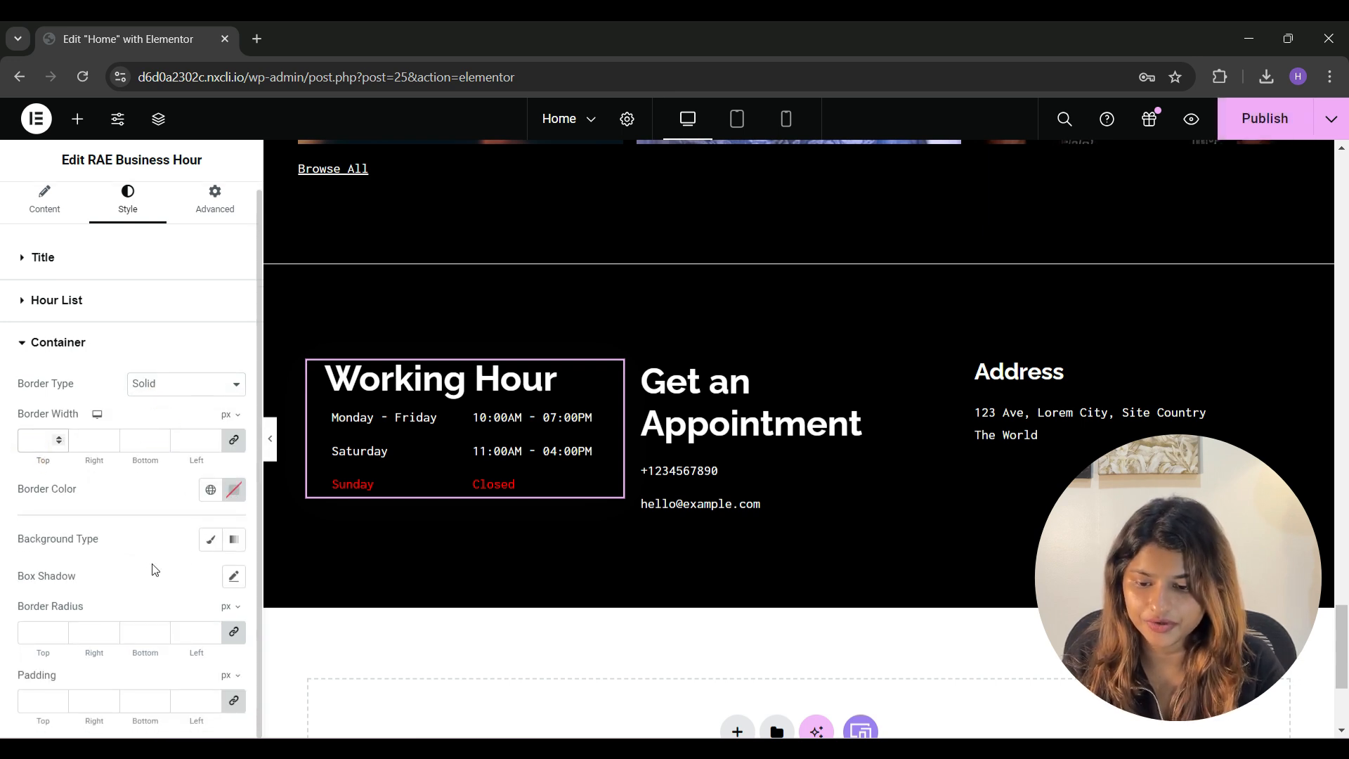
# Set the container's background type to Classic and its border radius to -4 px on all sides.
pyautogui.click(209, 540)
pyautogui.scroll(-2, 166, 592)
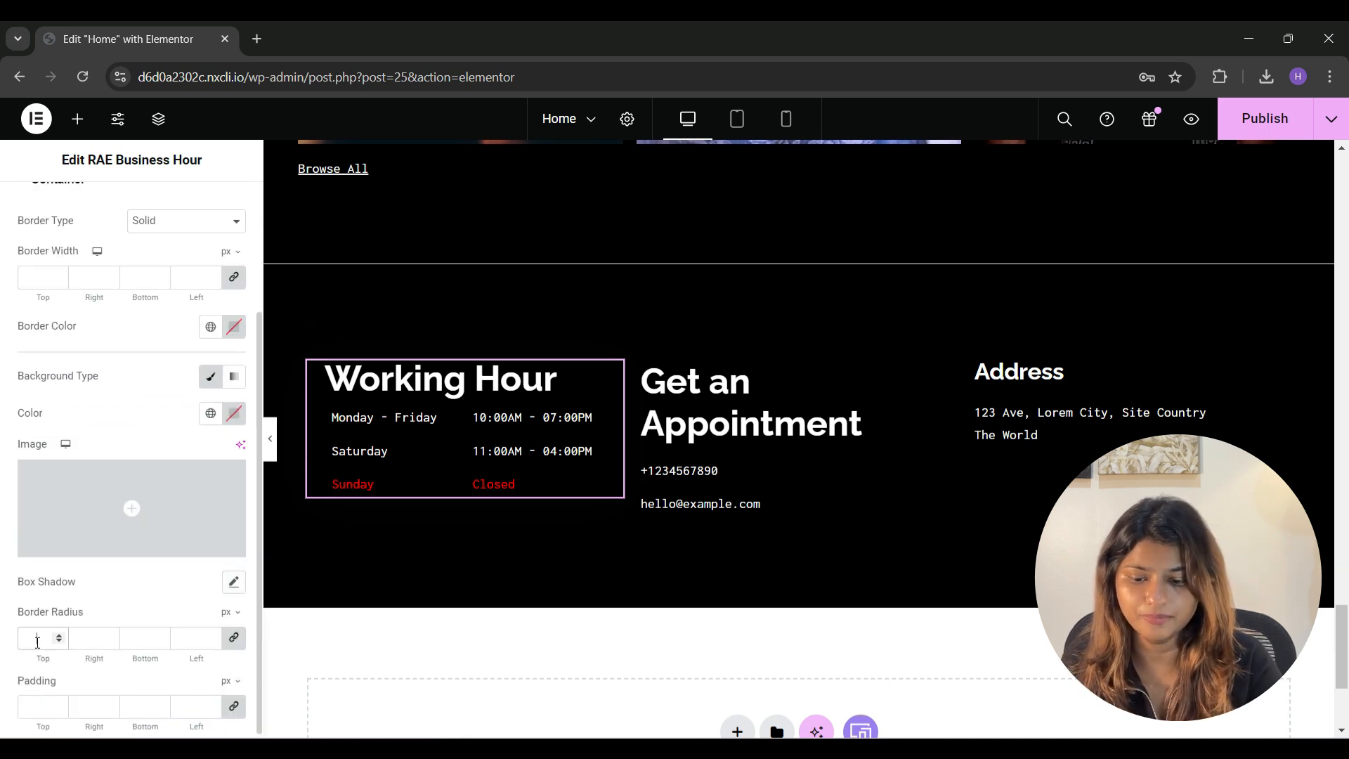
pyautogui.scroll(-4, 37, 640)
pyautogui.click(37, 706)
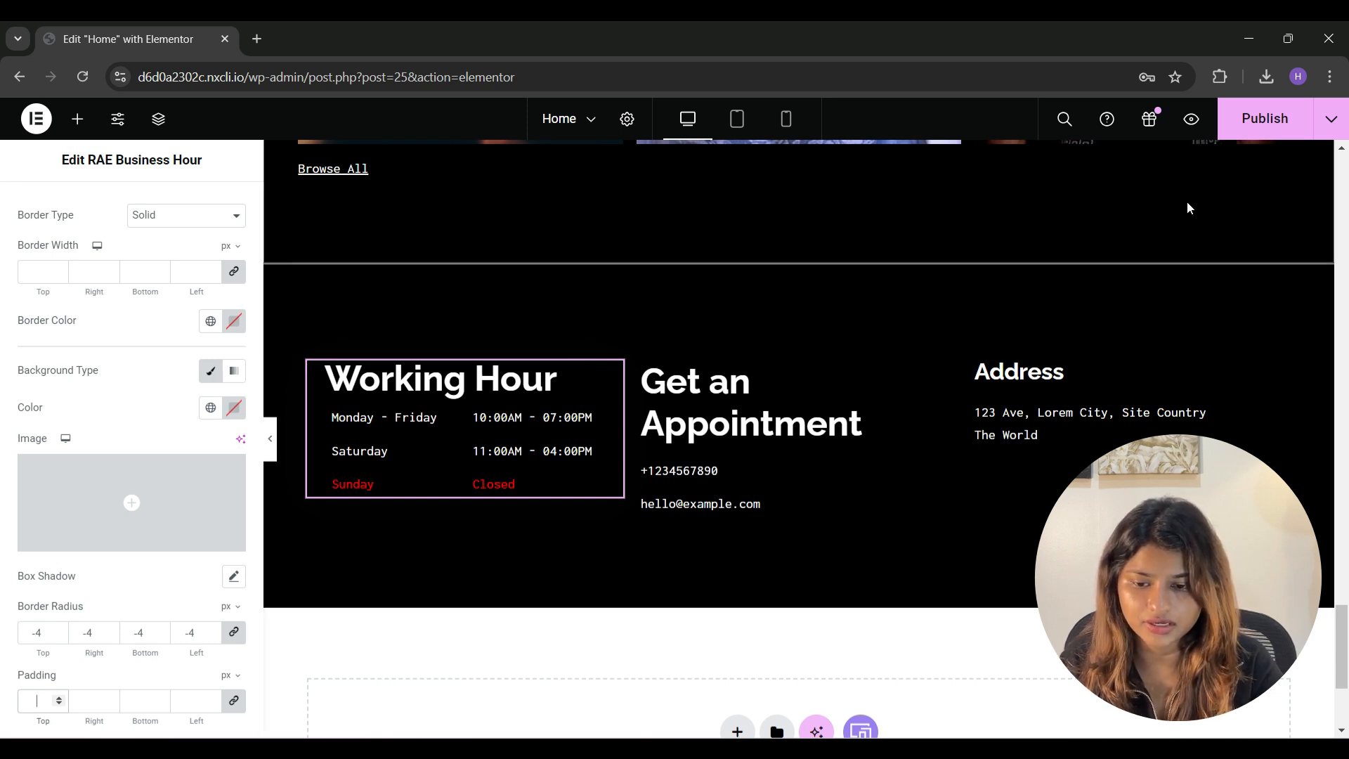
# Publish the Home page and check the Working Hour section in the page preview.
pyautogui.click(1252, 126)
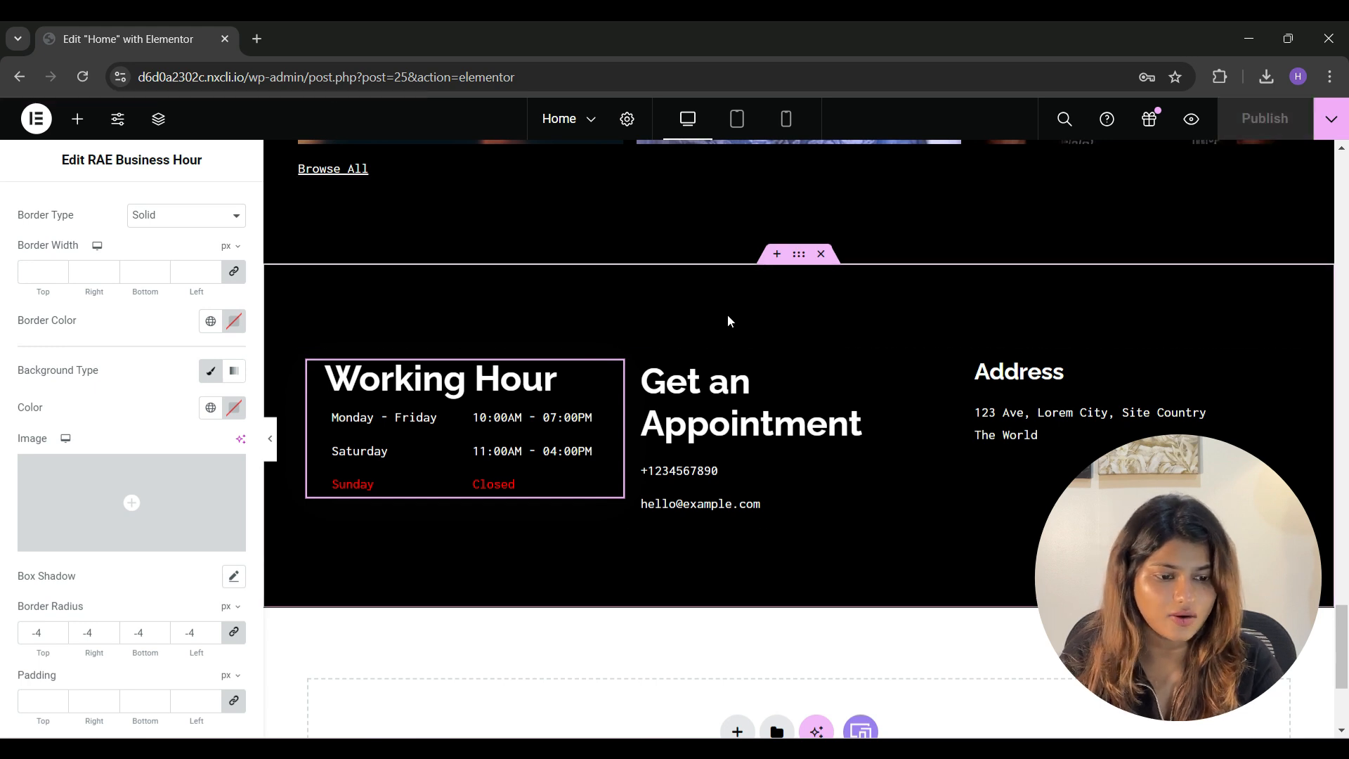
pyautogui.click(1194, 127)
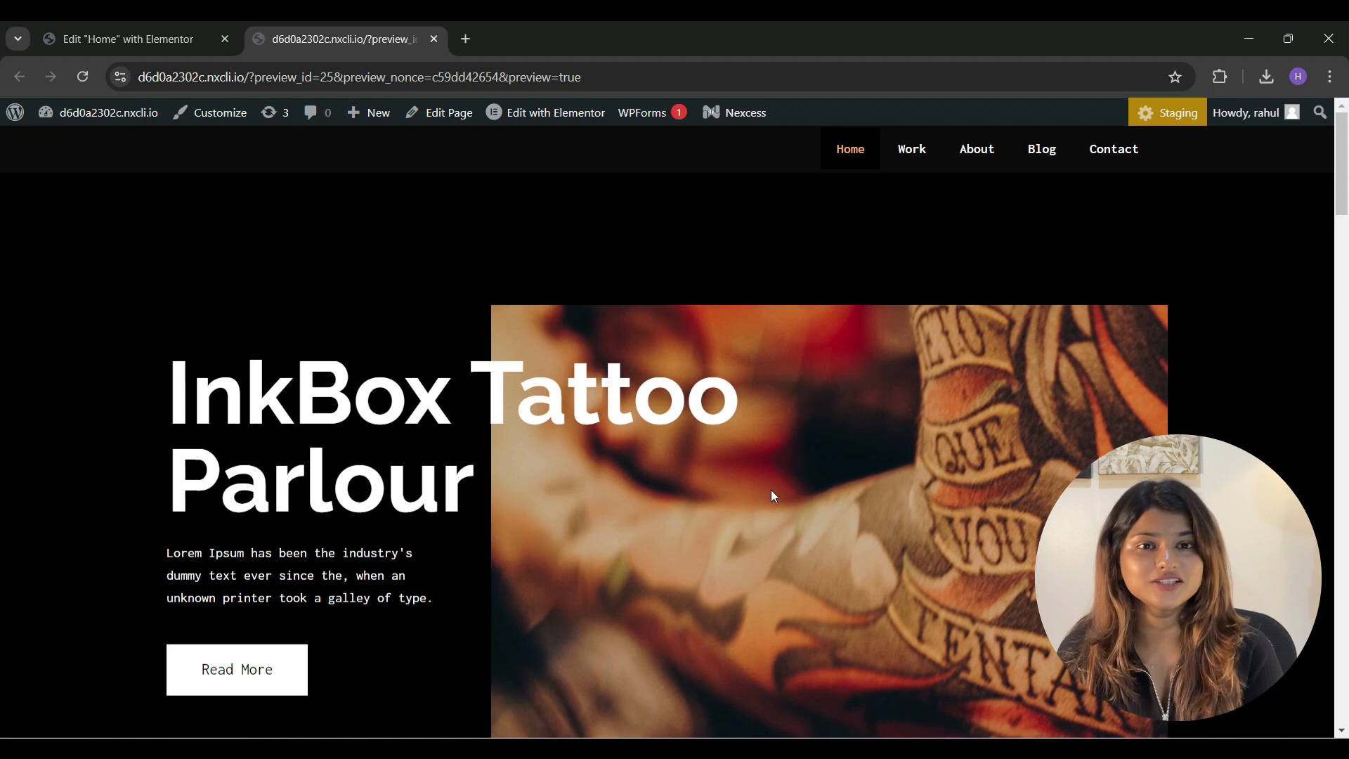
pyautogui.scroll(-10, 770, 496)
pyautogui.scroll(-15, 770, 495)
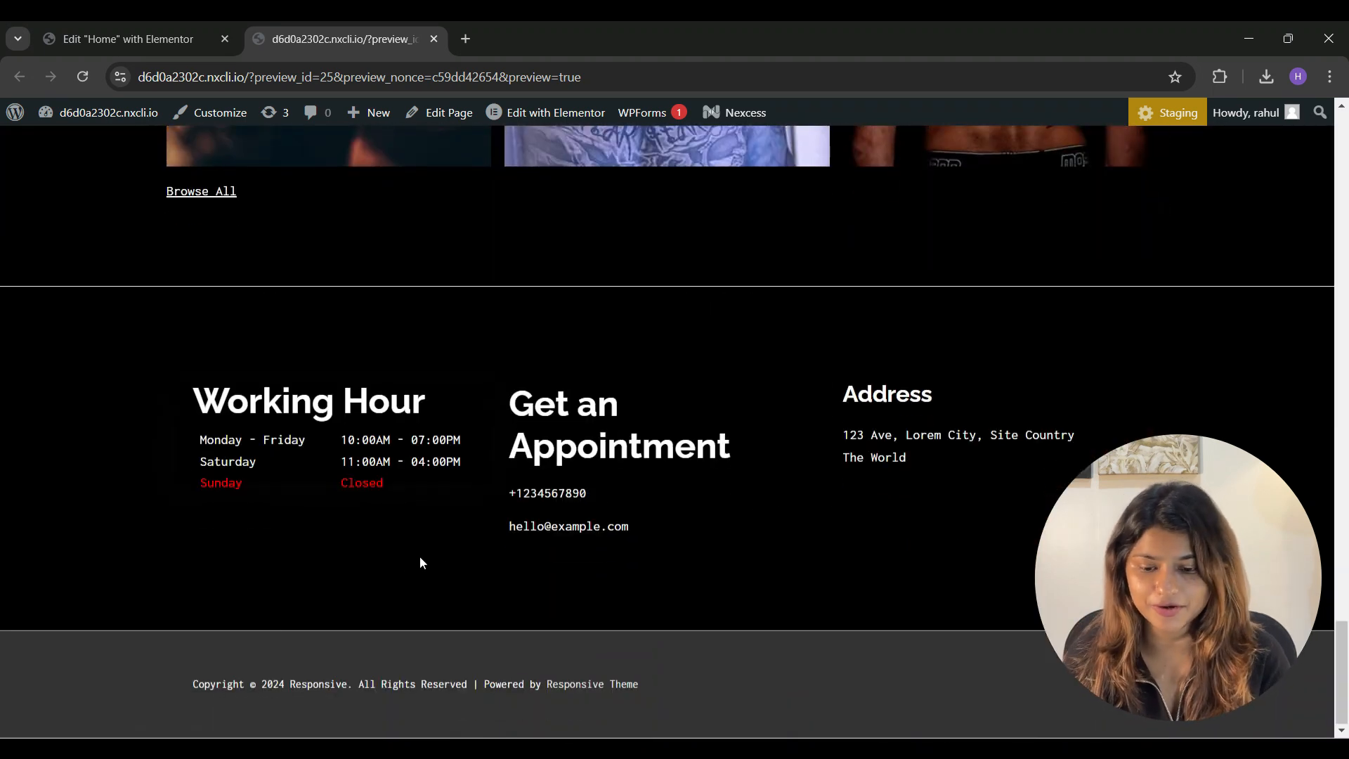